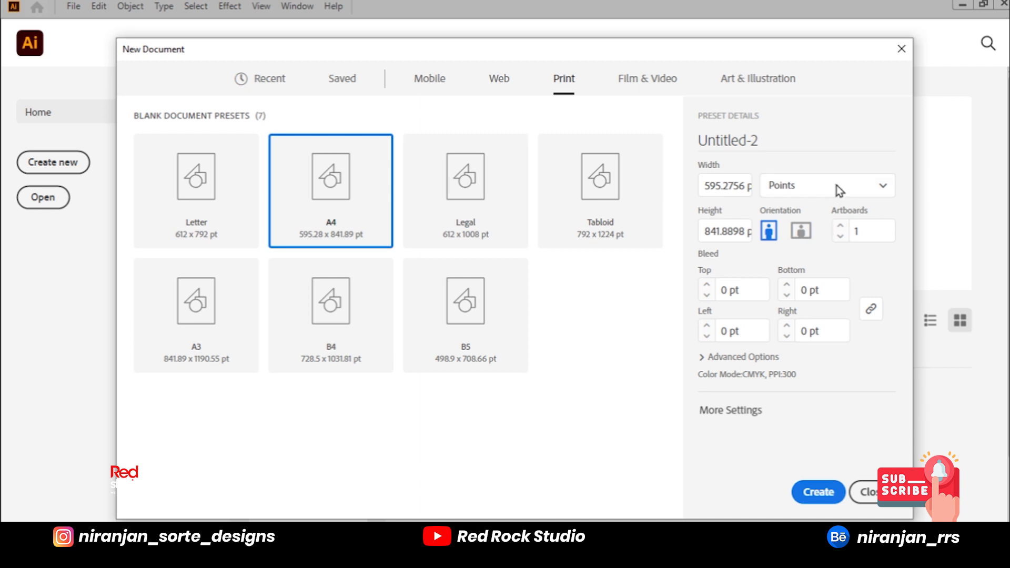
Step: Create a new A4 print document measured in centimeters, with portrait orientation, CMYK color and 300 ppi raster effects
{"action": "left_click", "coordinate": [839, 187]}
{"action": "left_click", "coordinate": [802, 315]}
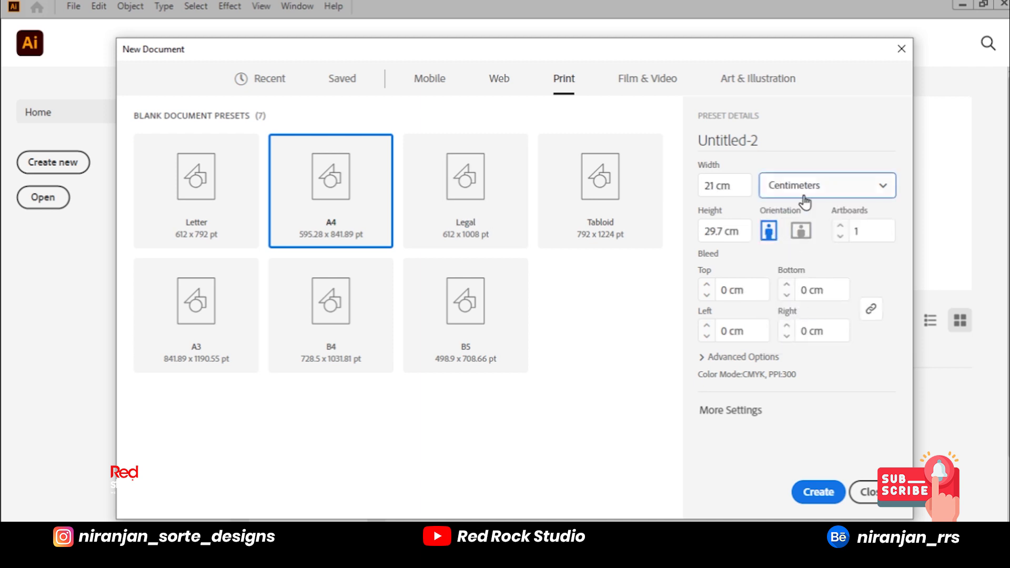
{"action": "left_click", "coordinate": [798, 198]}
{"action": "left_click", "coordinate": [782, 288]}
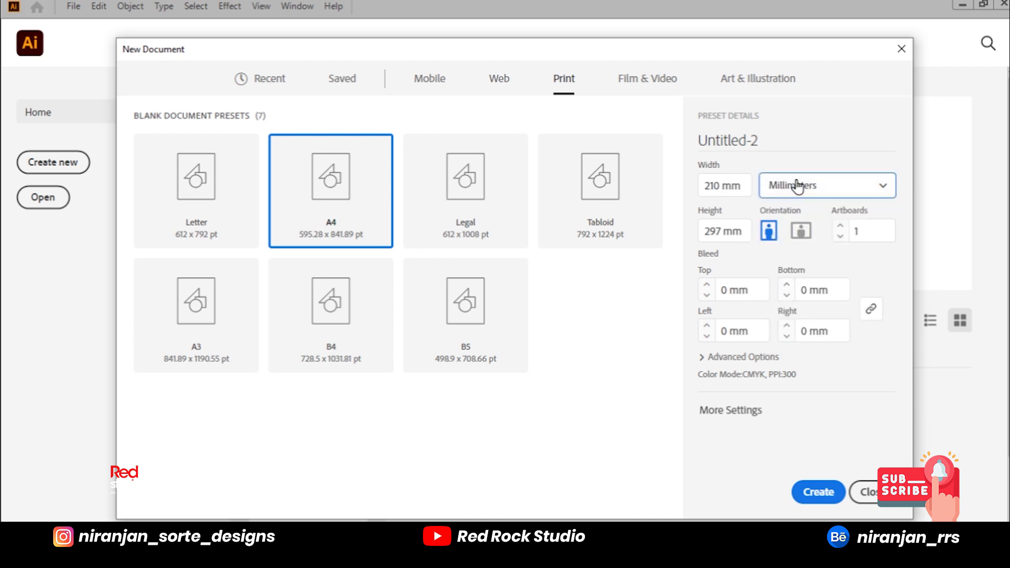
{"action": "left_click", "coordinate": [798, 185]}
{"action": "left_click", "coordinate": [789, 319]}
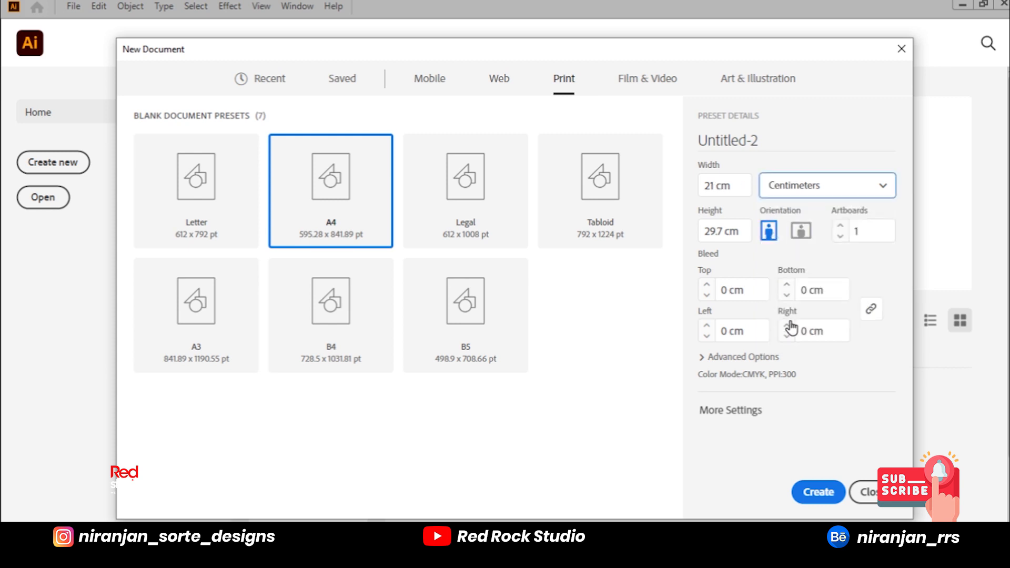
{"action": "left_click", "coordinate": [704, 358]}
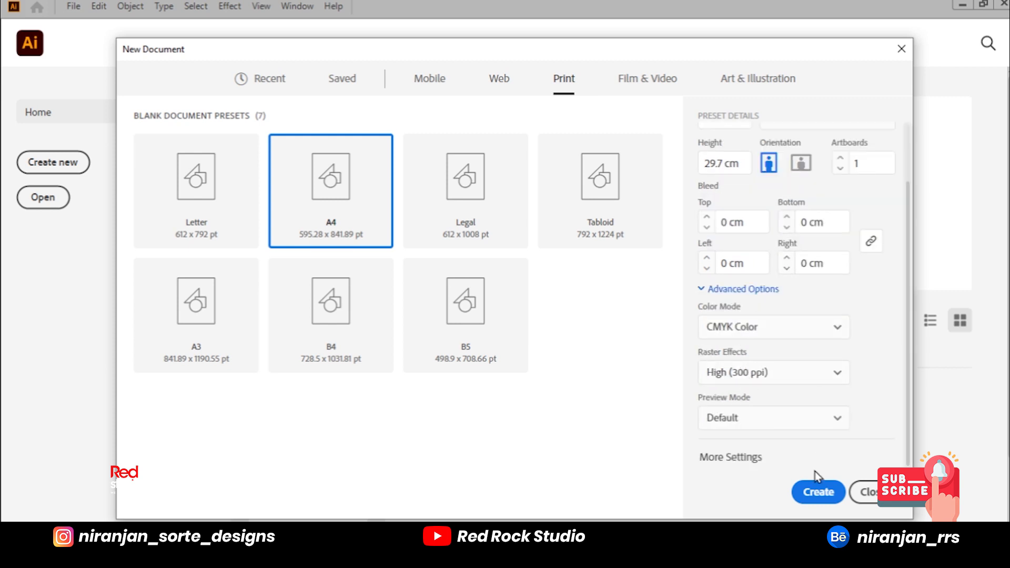
{"action": "left_click", "coordinate": [817, 489]}
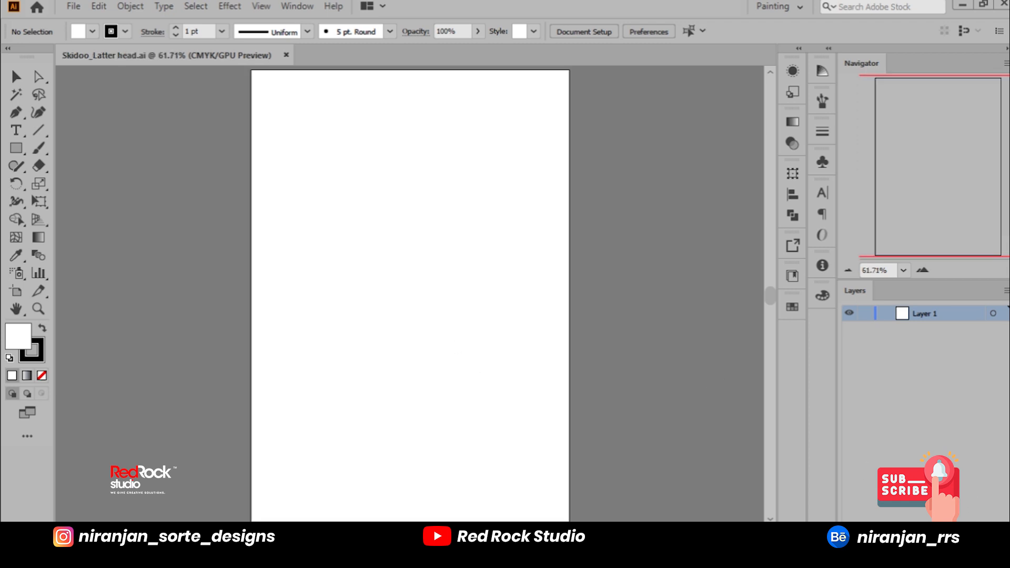
Step: Add two new layers above Layer 1
{"action": "key", "text": "ctrl+l"}
{"action": "key", "text": "ctrl+l"}
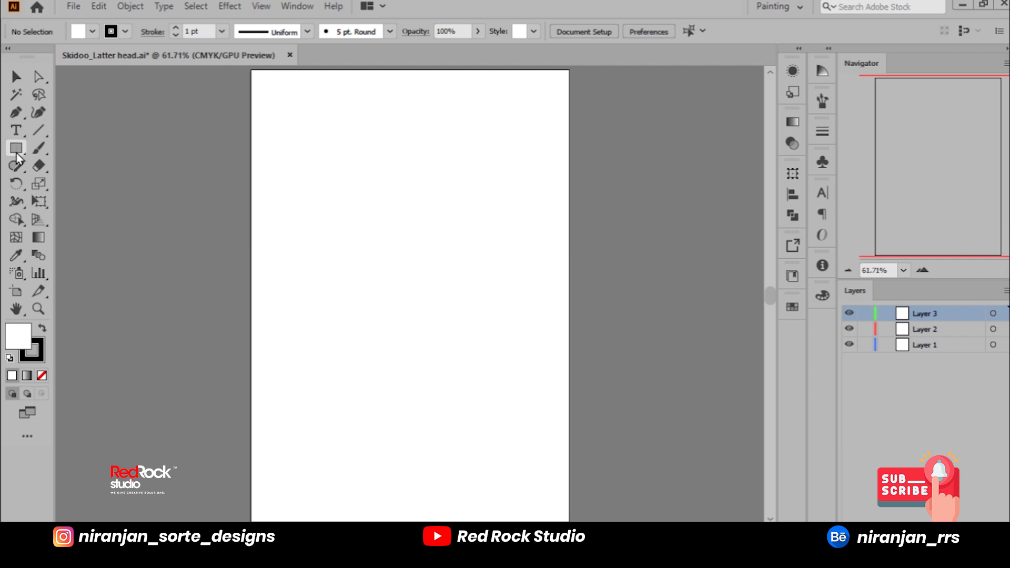
{"action": "left_click", "coordinate": [38, 130]}
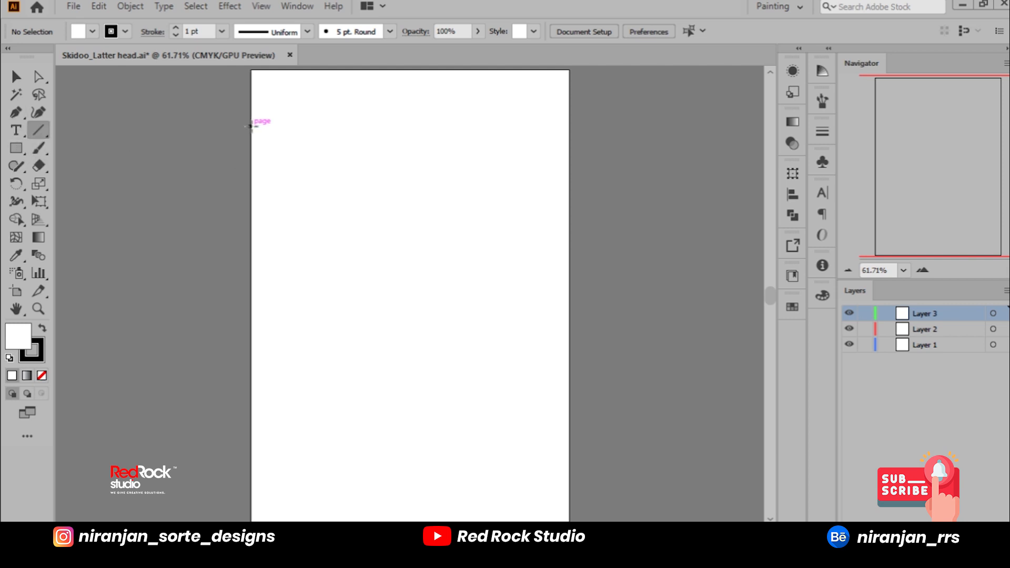
{"action": "left_click_drag", "start_coordinate": [251, 114], "coordinate": [569, 114]}
{"action": "left_click", "coordinate": [16, 76]}
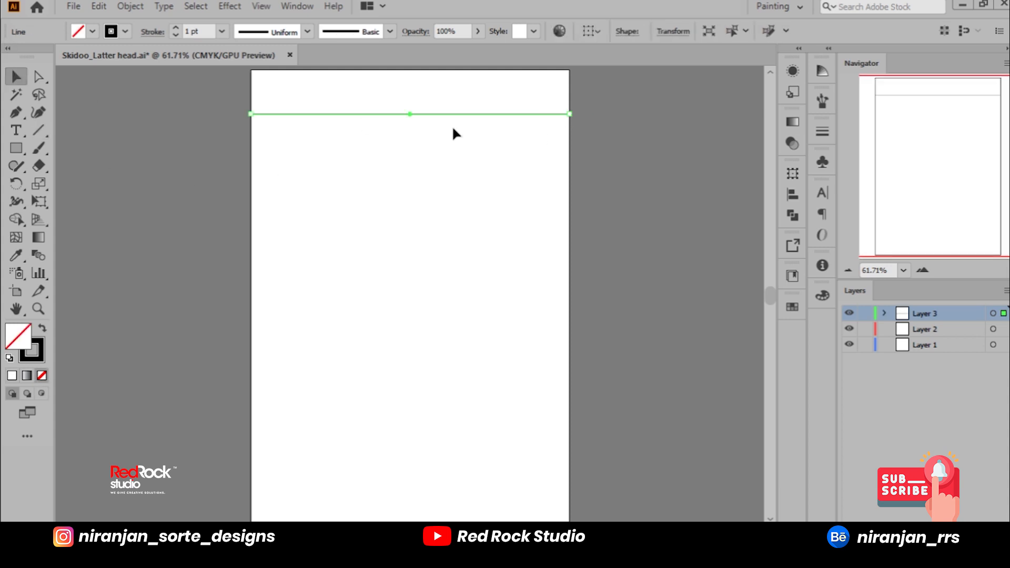
{"action": "left_click_drag", "start_coordinate": [410, 114], "coordinate": [411, 119]}
{"action": "left_click", "coordinate": [627, 146]}
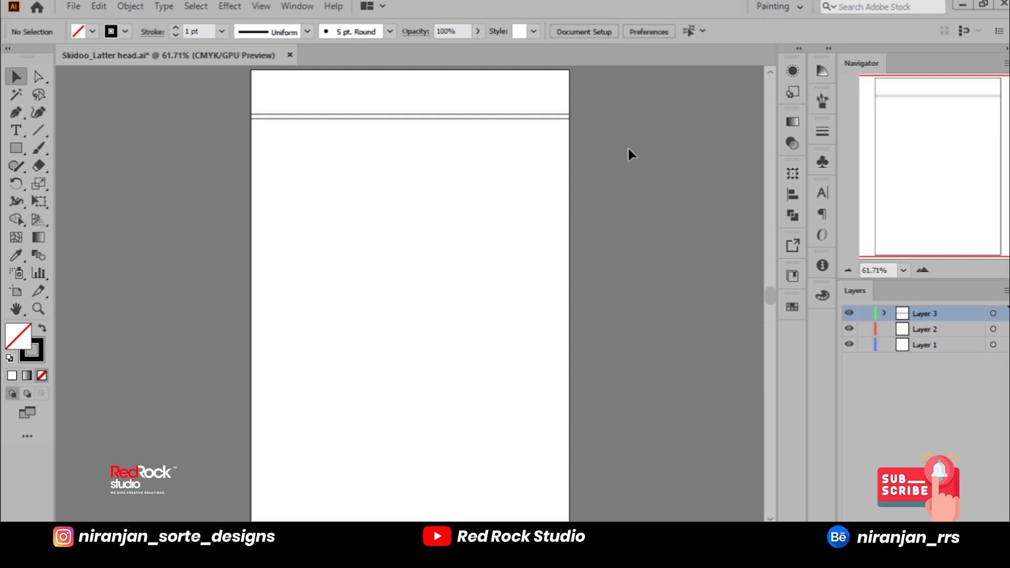
{"action": "left_click_drag", "start_coordinate": [434, 146], "coordinate": [435, 146]}
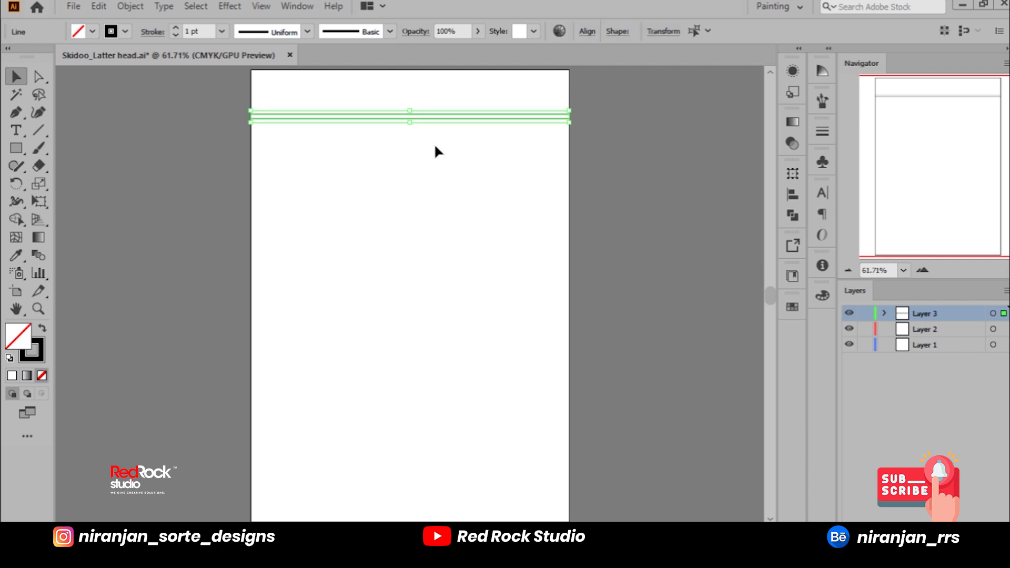
{"action": "key", "text": "Delete"}
Step: Draw a rectangle spanning the full page width, starting below the header area, with no fill and a black stroke
{"action": "left_click", "coordinate": [16, 149]}
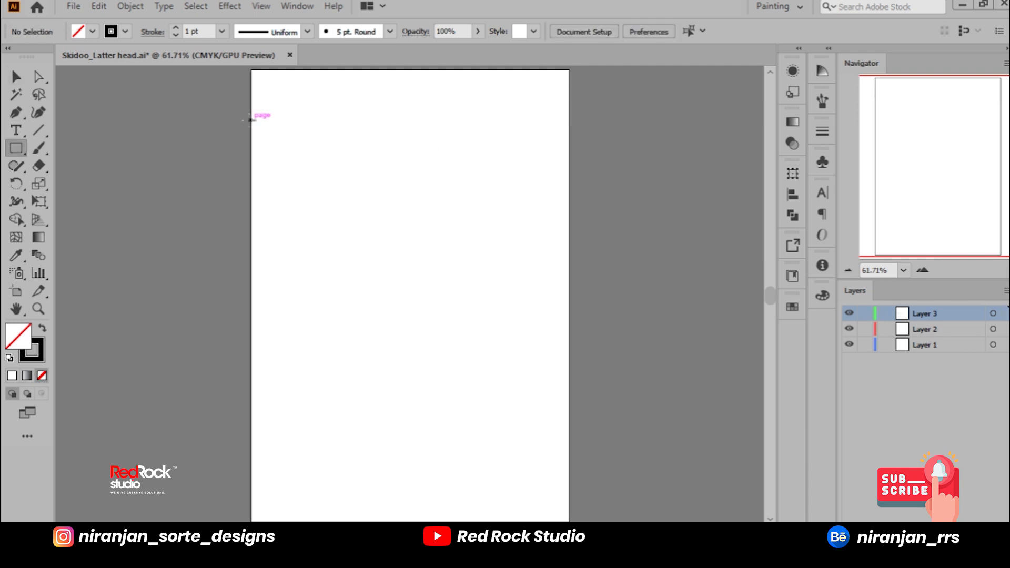
{"action": "left_click_drag", "start_coordinate": [251, 120], "coordinate": [570, 309]}
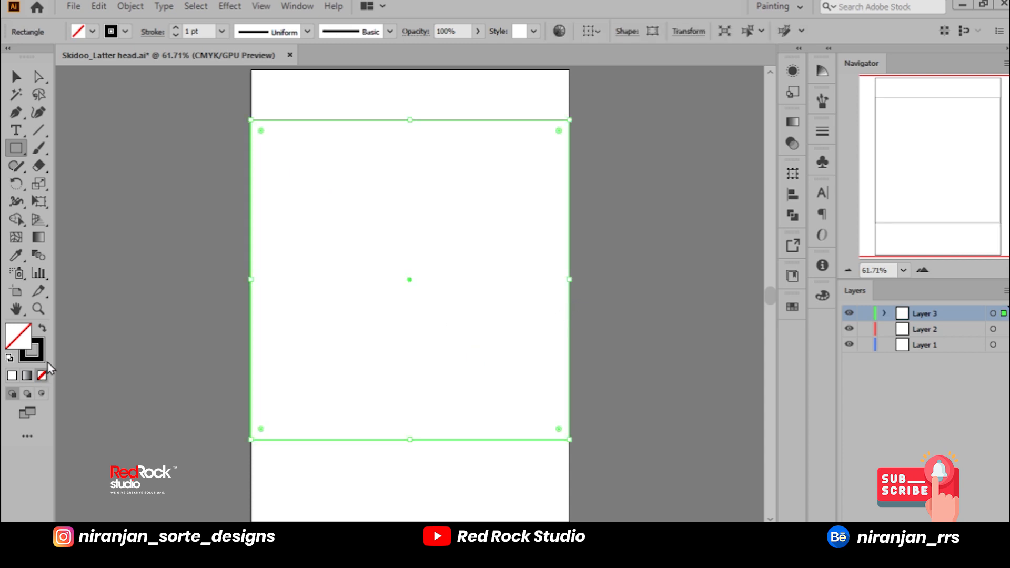
{"action": "key", "text": "d"}
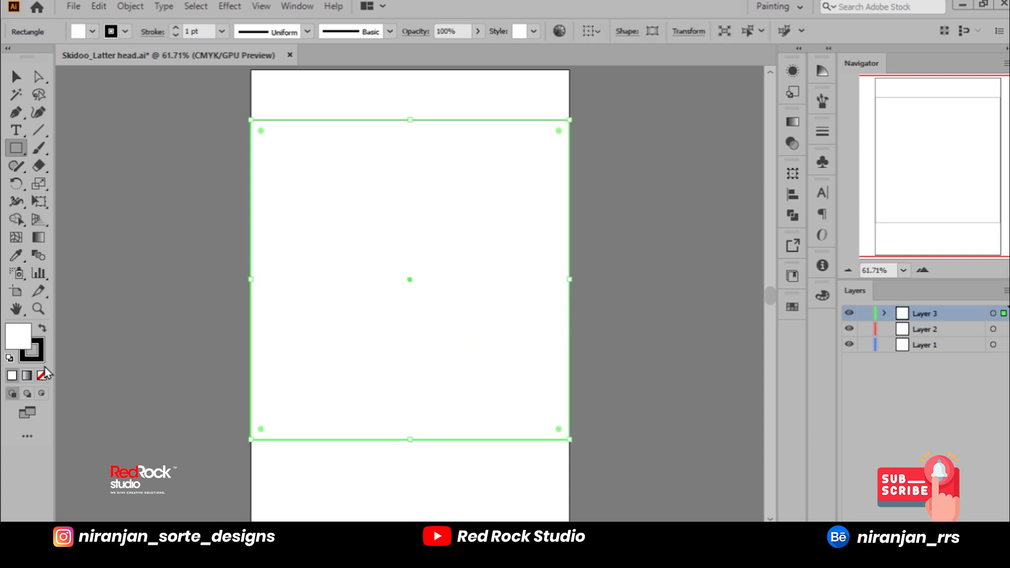
{"action": "left_click", "coordinate": [43, 330]}
{"action": "left_click", "coordinate": [42, 376]}
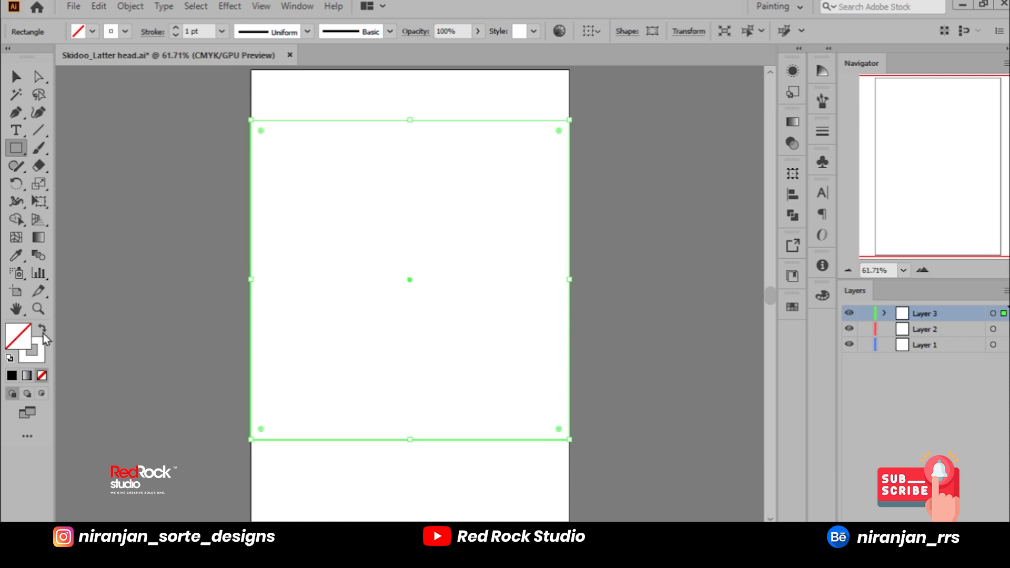
{"action": "key", "text": "d"}
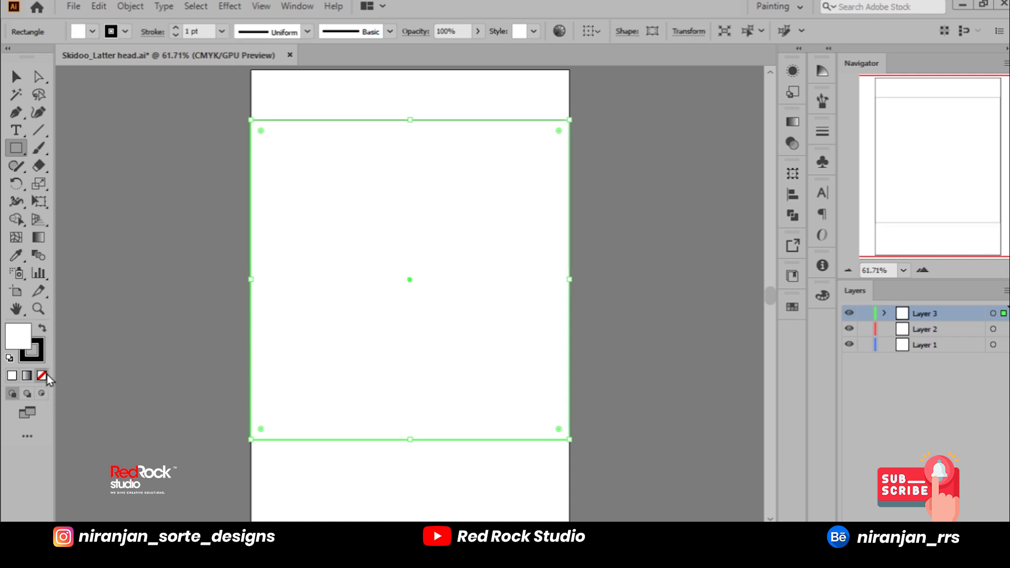
{"action": "left_click", "coordinate": [44, 376]}
Step: Flatten the rectangle into a thin full-width bar below the header area, filled black with no stroke
{"action": "left_click_drag", "start_coordinate": [413, 441], "coordinate": [427, 125]}
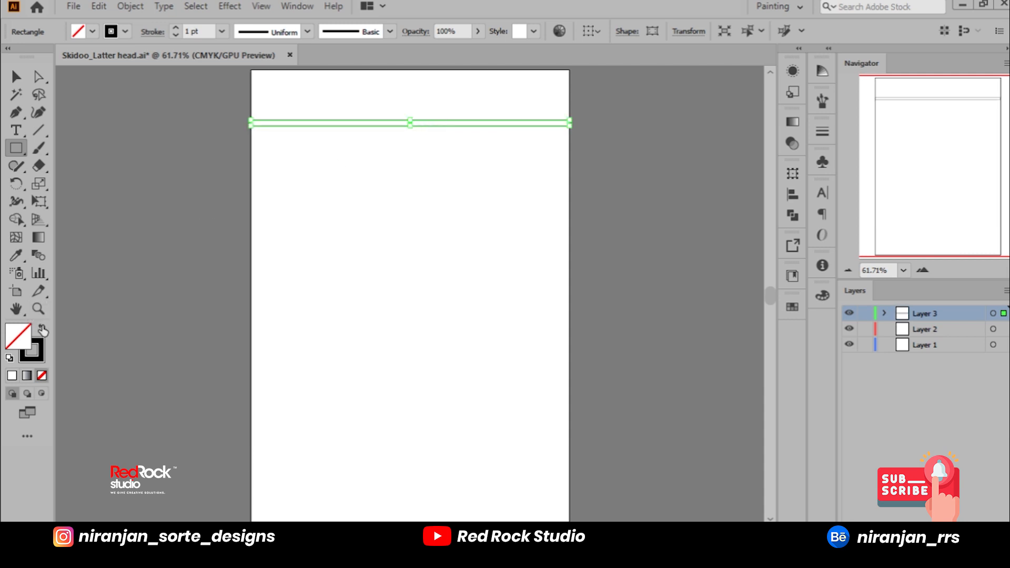
{"action": "left_click", "coordinate": [42, 329]}
{"action": "left_click", "coordinate": [16, 76]}
{"action": "scroll", "coordinate": [412, 96], "scroll_direction": "up", "scroll_amount": 7}
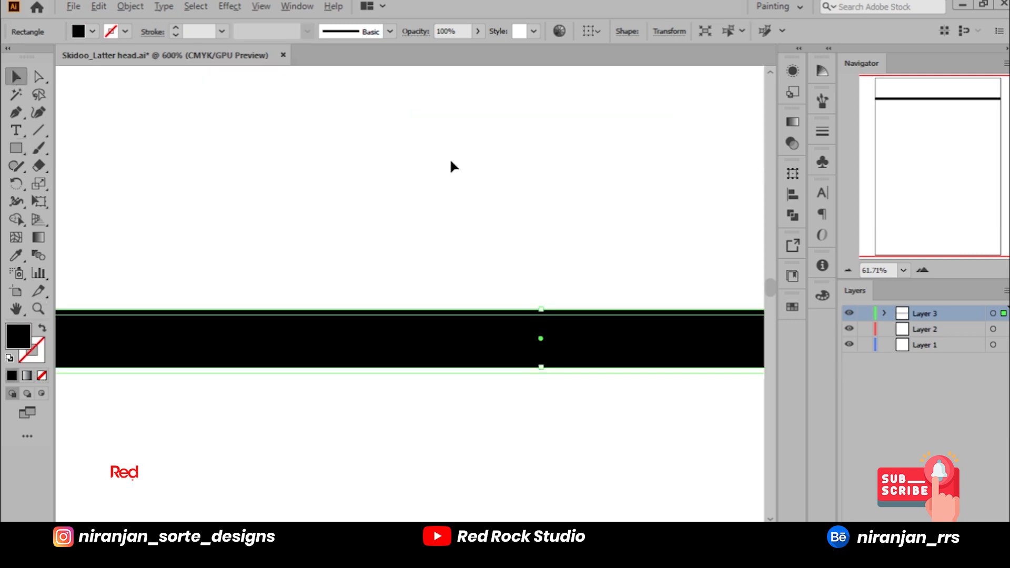
{"action": "left_click_drag", "start_coordinate": [543, 367], "coordinate": [661, 354]}
{"action": "key", "text": "alt+shift"}
{"action": "left_click_drag", "start_coordinate": [541, 349], "coordinate": [544, 358]}
{"action": "key", "text": "ctrl+0"}
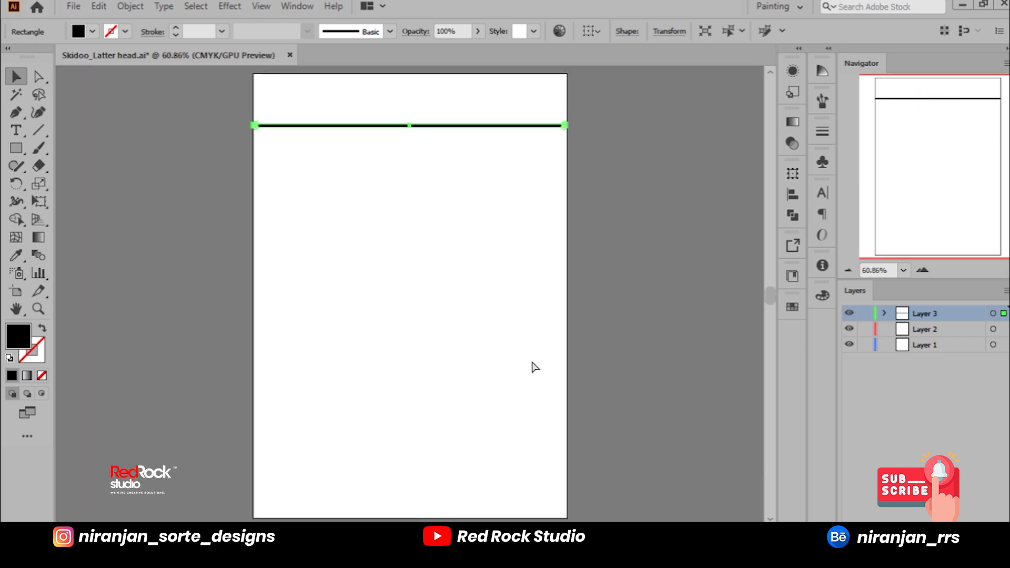
{"action": "left_click", "coordinate": [734, 324]}
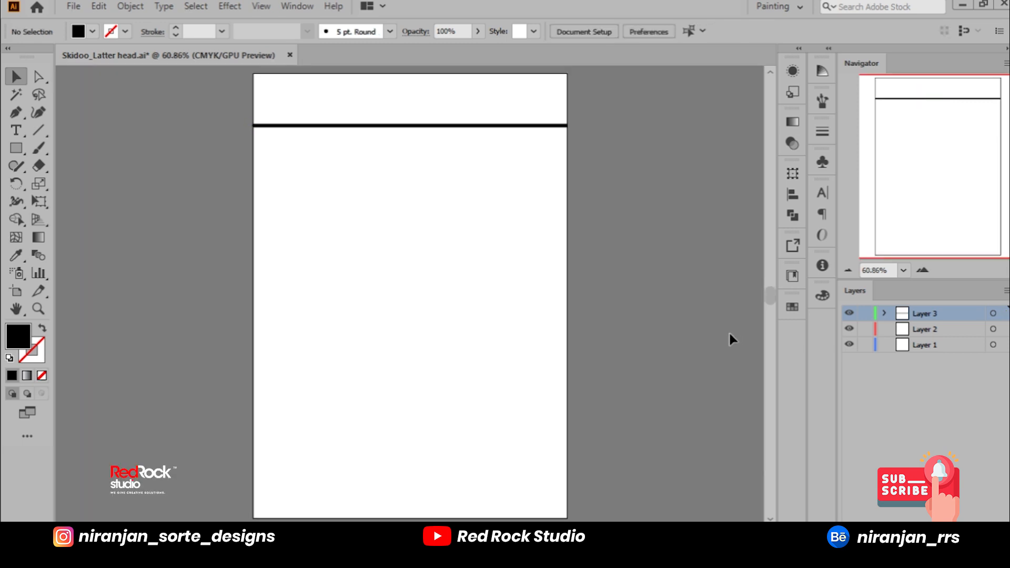
Step: Stretch the thin black bar up to the page's upper edge to form a tall header band
{"action": "scroll", "coordinate": [406, 103], "scroll_direction": "up", "scroll_amount": 4}
{"action": "left_click_drag", "start_coordinate": [408, 142], "coordinate": [414, 196]}
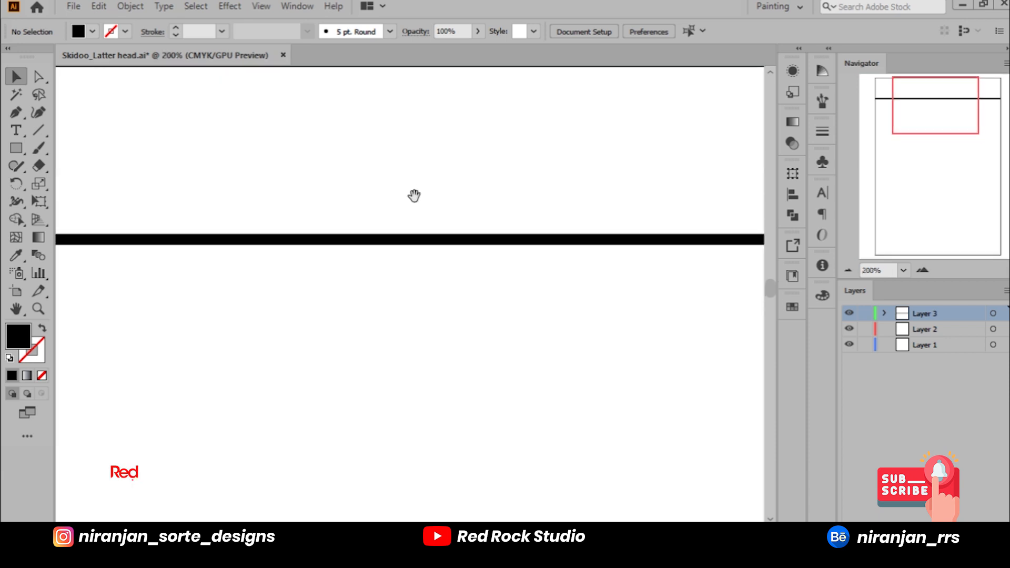
{"action": "scroll", "coordinate": [432, 236], "scroll_direction": "down", "scroll_amount": 2}
{"action": "left_click", "coordinate": [443, 243]}
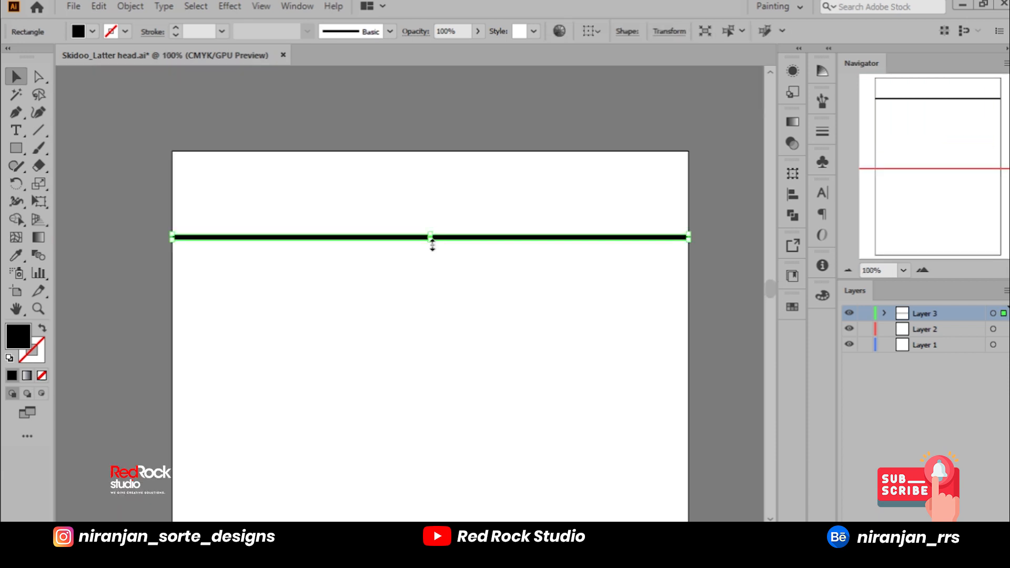
{"action": "left_click_drag", "start_coordinate": [430, 240], "coordinate": [430, 151]}
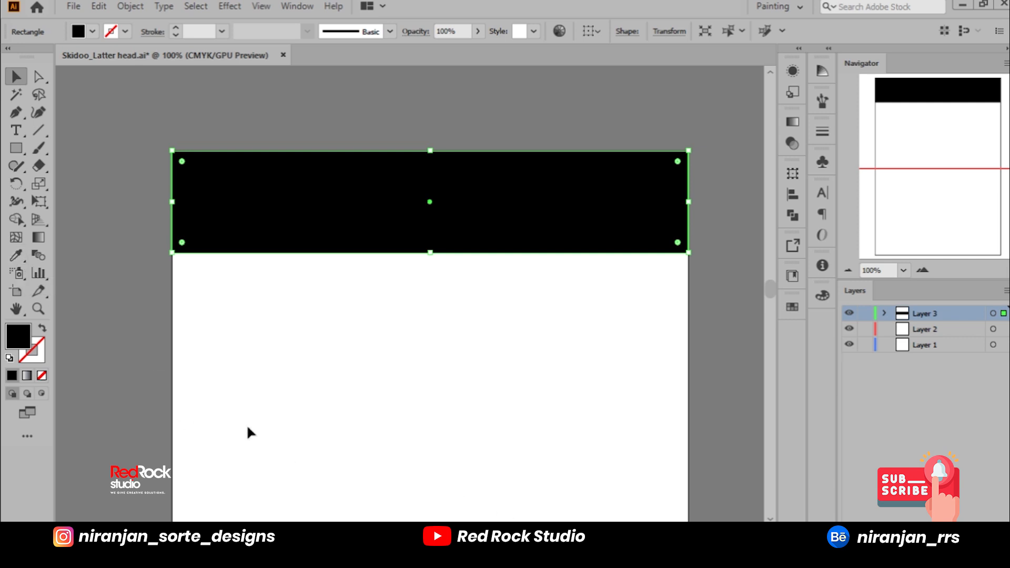
Step: Place the Skidoo-07 logo from the Skidoo folder on the page, scale it down and position it below the header band
{"action": "mouse_move", "coordinate": [639, 550]}
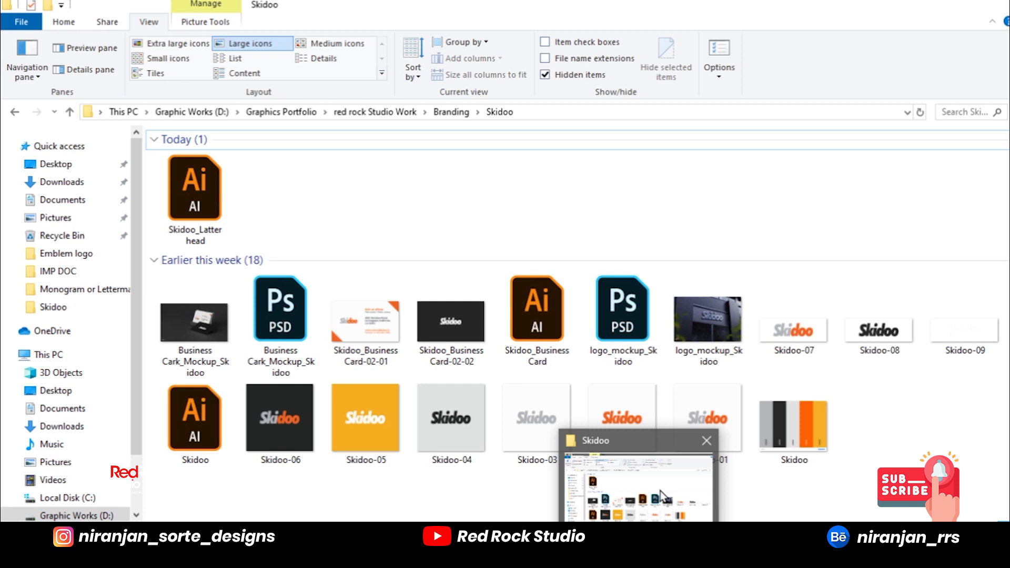
{"action": "left_click", "coordinate": [661, 489]}
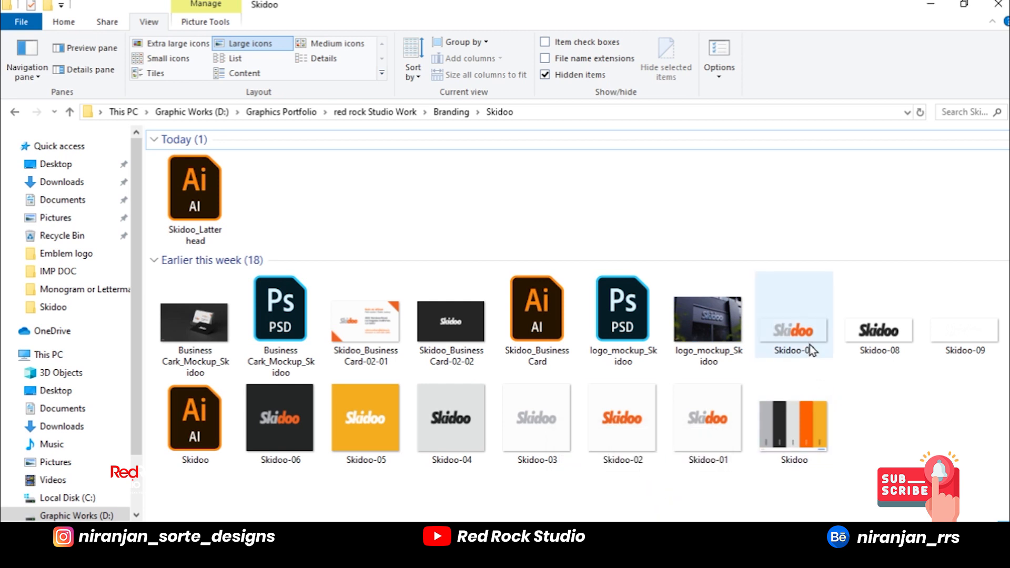
{"action": "left_click", "coordinate": [971, 343]}
{"action": "left_click_drag", "start_coordinate": [824, 341], "coordinate": [542, 381]}
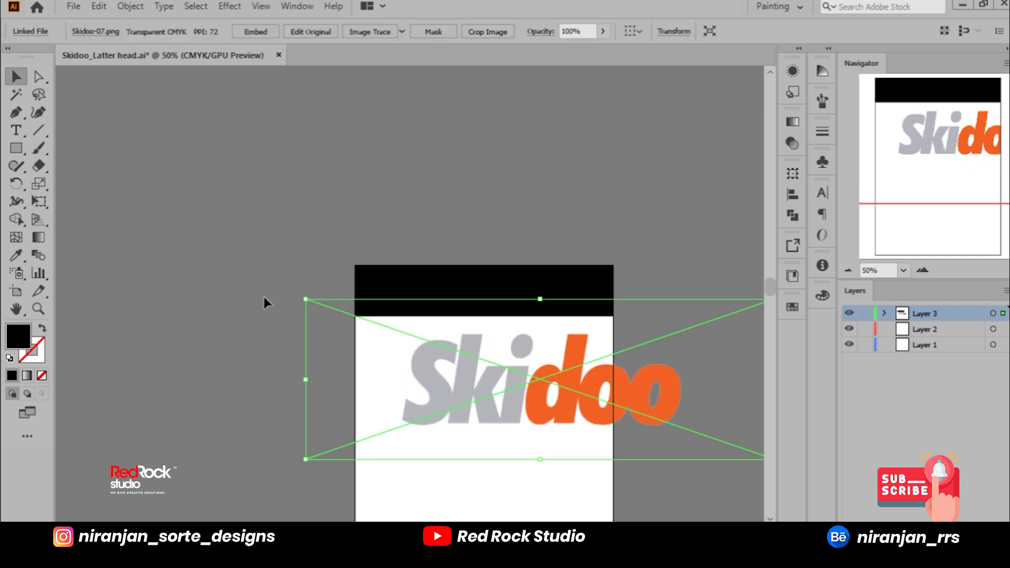
{"action": "left_click_drag", "start_coordinate": [316, 299], "coordinate": [451, 348]}
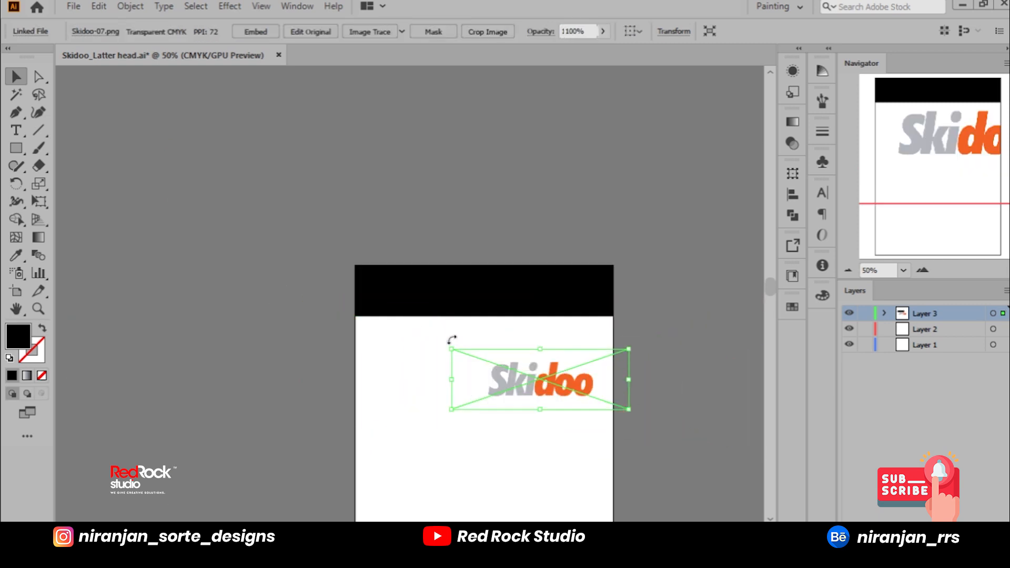
{"action": "left_click_drag", "start_coordinate": [549, 385], "coordinate": [460, 375]}
Step: Cut the Skidoo logo and paste it onto a new layer above Layer 3
{"action": "key", "text": "Delete"}
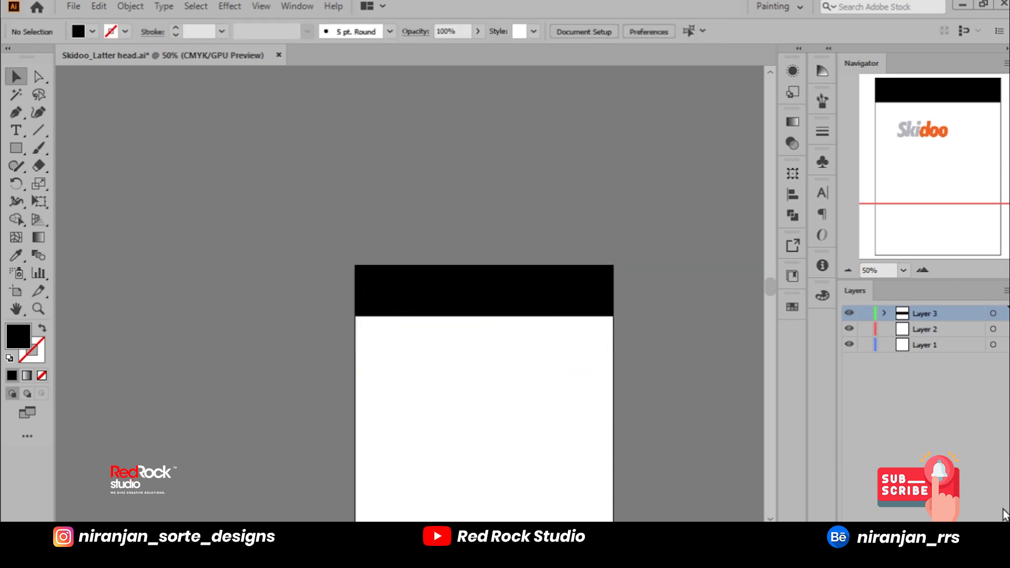
{"action": "key", "text": "ctrl+l"}
{"action": "key", "text": "ctrl+v"}
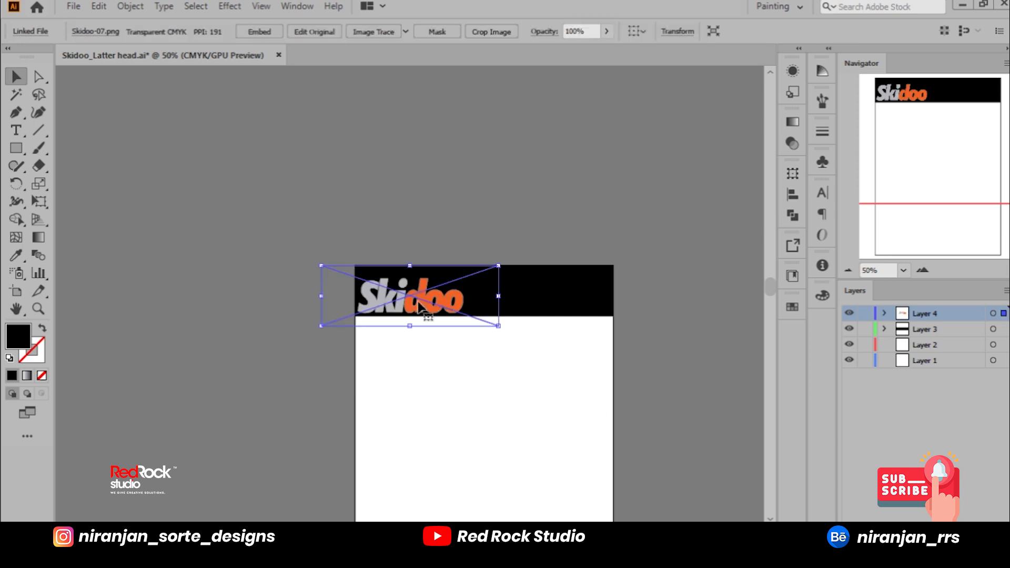
Step: Scale the Skidoo logo down and position it near the left end of the black header band
{"action": "scroll", "coordinate": [419, 304], "scroll_direction": "up", "scroll_amount": 2}
{"action": "left_click_drag", "start_coordinate": [670, 397], "coordinate": [528, 348]}
{"action": "left_click_drag", "start_coordinate": [450, 324], "coordinate": [431, 308]}
{"action": "left_click", "coordinate": [318, 172]}
{"action": "left_click_drag", "start_coordinate": [375, 187], "coordinate": [364, 184]}
{"action": "key", "text": "ctrl+minus"}
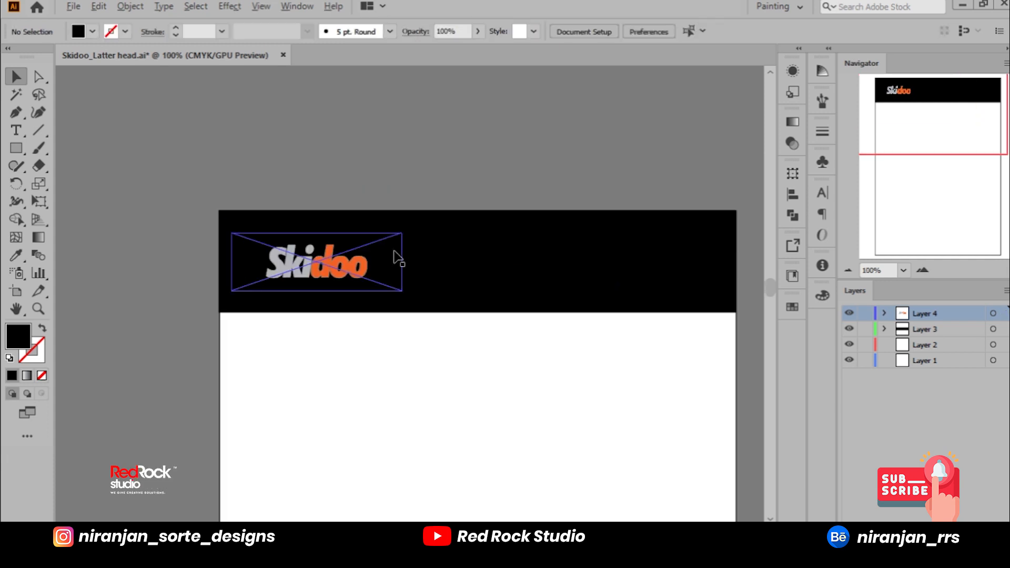
Step: Delete the black header band behind the Skidoo logo
{"action": "left_click", "coordinate": [478, 262]}
{"action": "key", "text": "Delete"}
{"action": "left_click", "coordinate": [363, 262]}
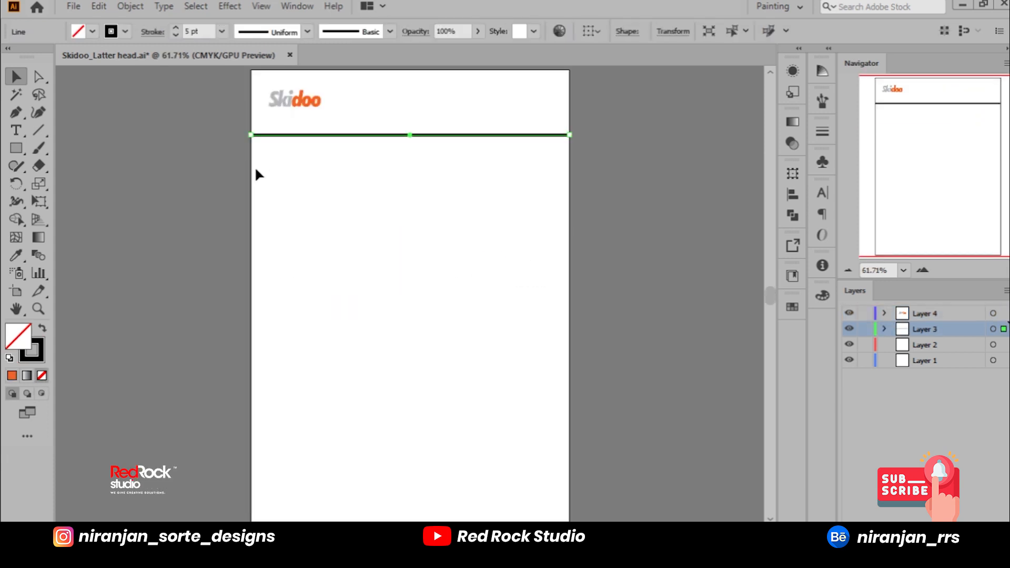
{"action": "left_click", "coordinate": [232, 156]}
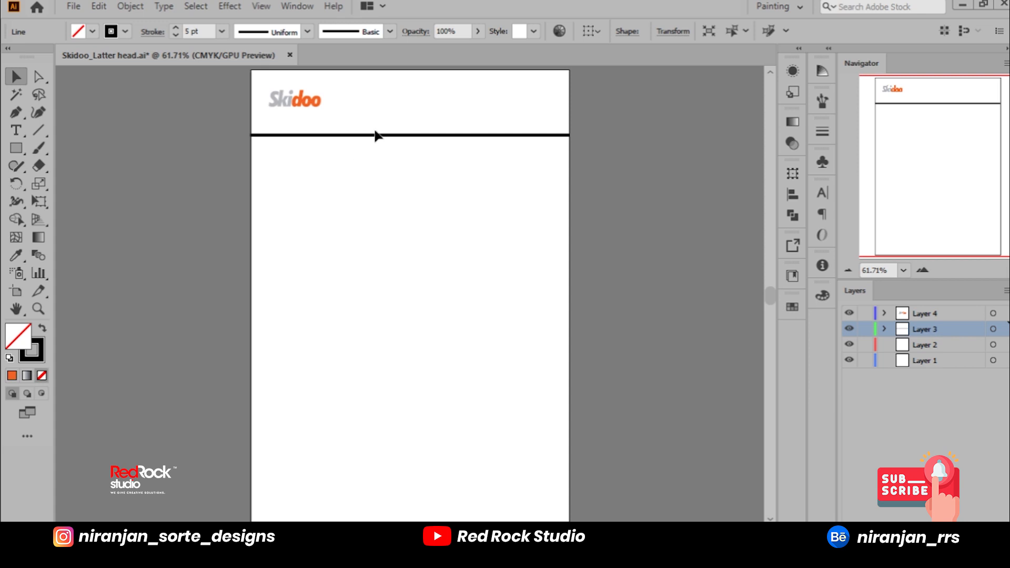
Step: Set the stroke weight of the horizontal line below the logo to 4 pt
{"action": "scroll", "coordinate": [375, 135], "scroll_direction": "up", "scroll_amount": 2}
{"action": "left_click_drag", "start_coordinate": [386, 149], "coordinate": [406, 218]}
{"action": "left_click", "coordinate": [453, 210]}
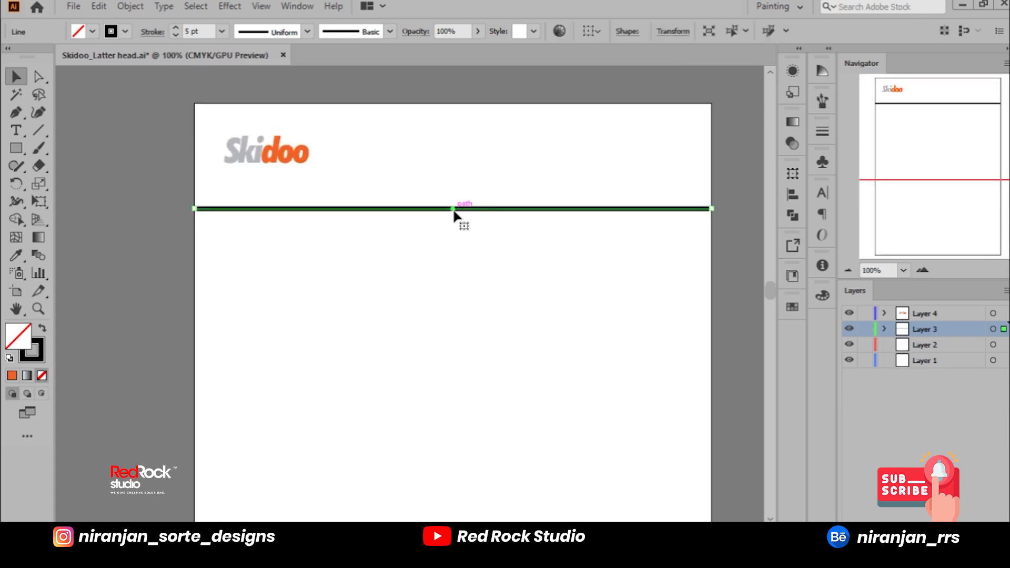
{"action": "left_click", "coordinate": [222, 32]}
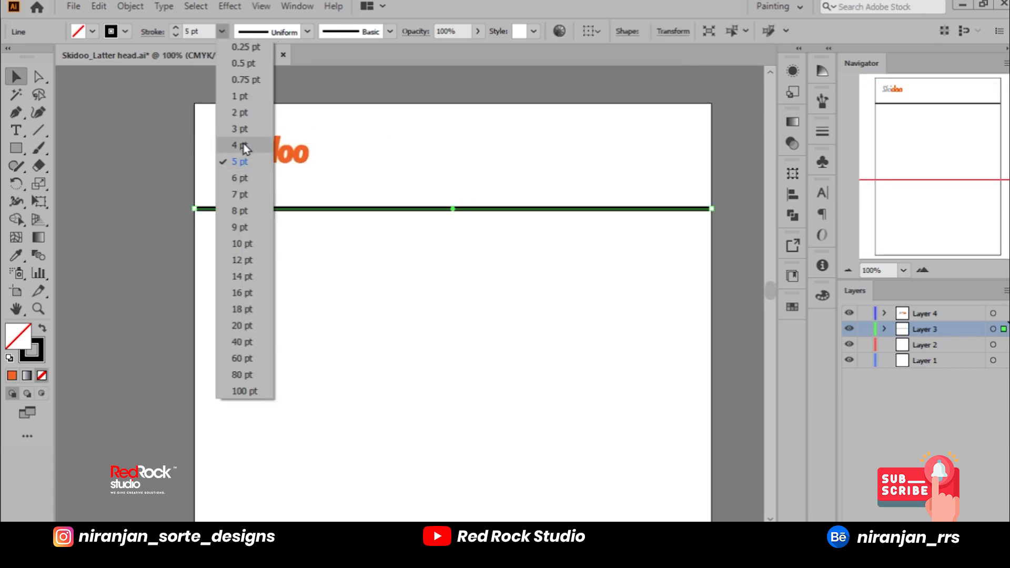
{"action": "left_click", "coordinate": [296, 227]}
Step: Enlarge the Skidoo logo slightly in the header area above the horizontal line
{"action": "left_click", "coordinate": [286, 166]}
{"action": "left_click_drag", "start_coordinate": [338, 174], "coordinate": [388, 207]}
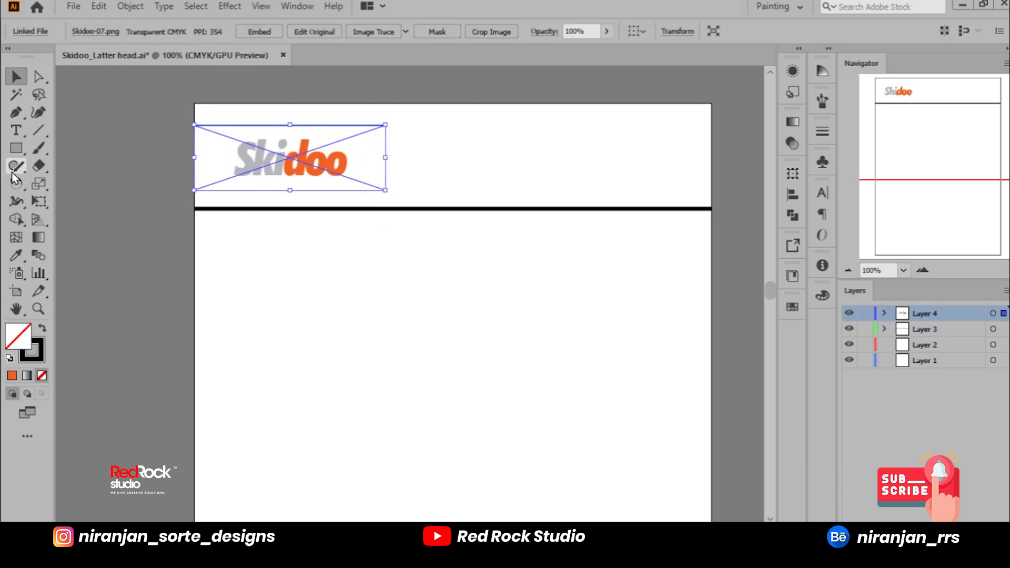
{"action": "left_click_drag", "start_coordinate": [386, 191], "coordinate": [376, 188]}
{"action": "left_click", "coordinate": [118, 212]}
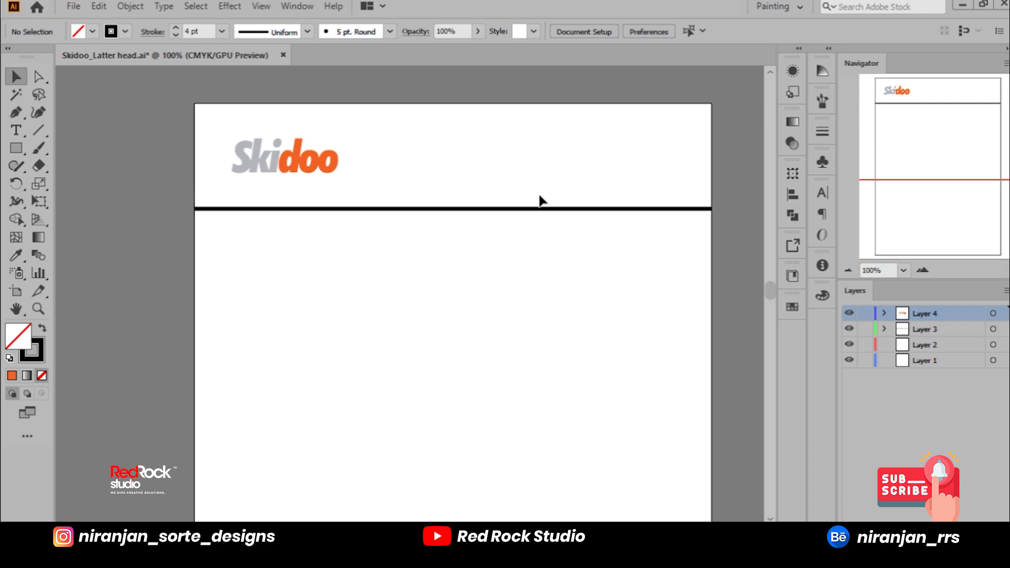
Step: Switch to the Skidoo brief in Notepad and copy the company's two-line postal address
{"action": "left_click", "coordinate": [15, 148]}
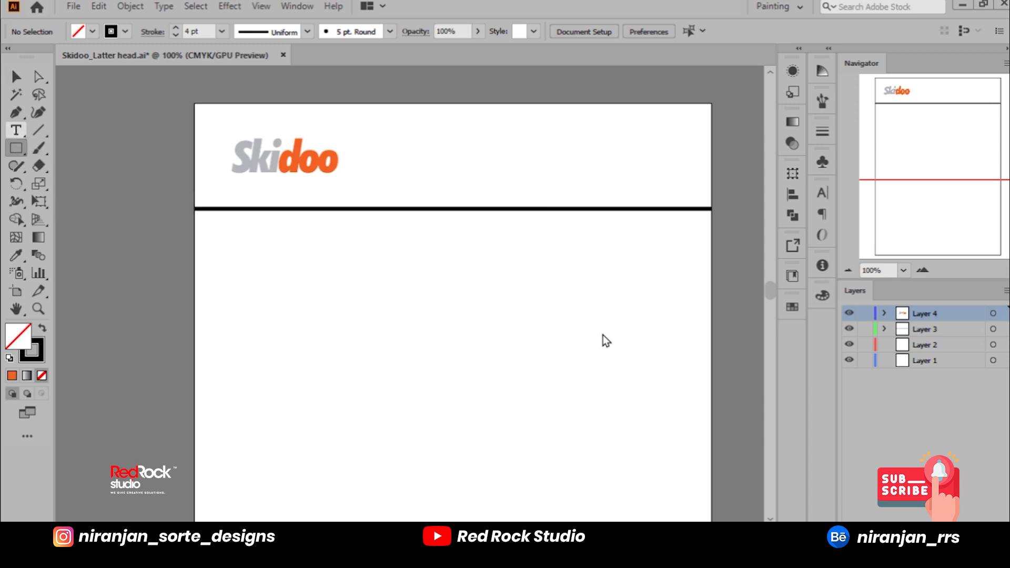
{"action": "left_click", "coordinate": [15, 130]}
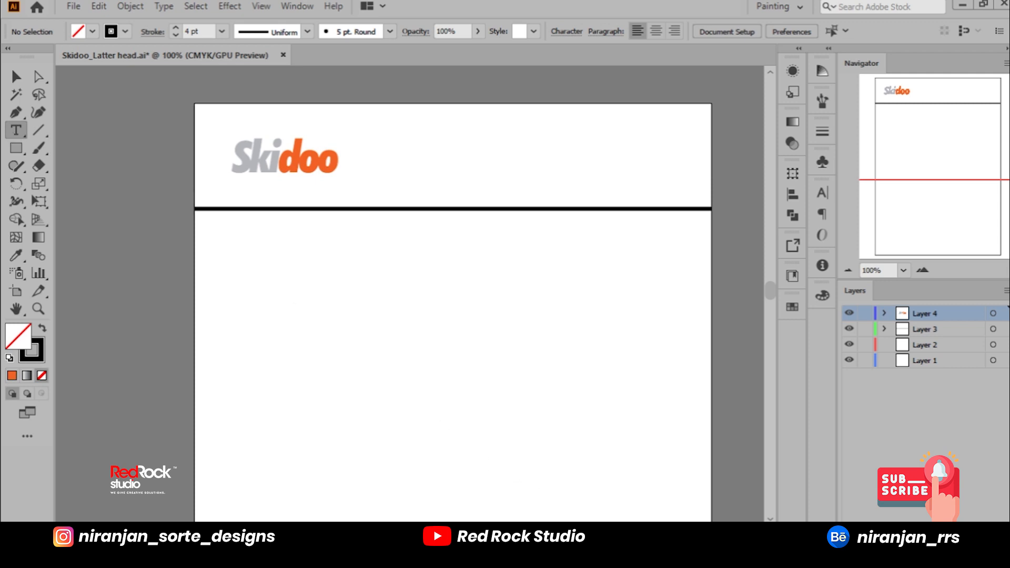
{"action": "key", "text": "alt+Tab"}
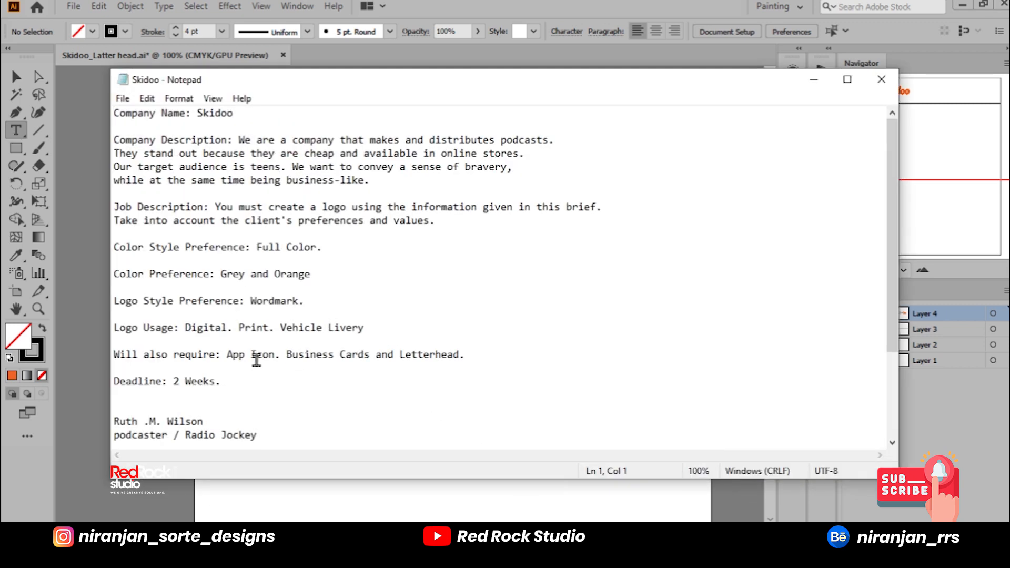
{"action": "scroll", "coordinate": [257, 361], "scroll_direction": "down", "scroll_amount": 3}
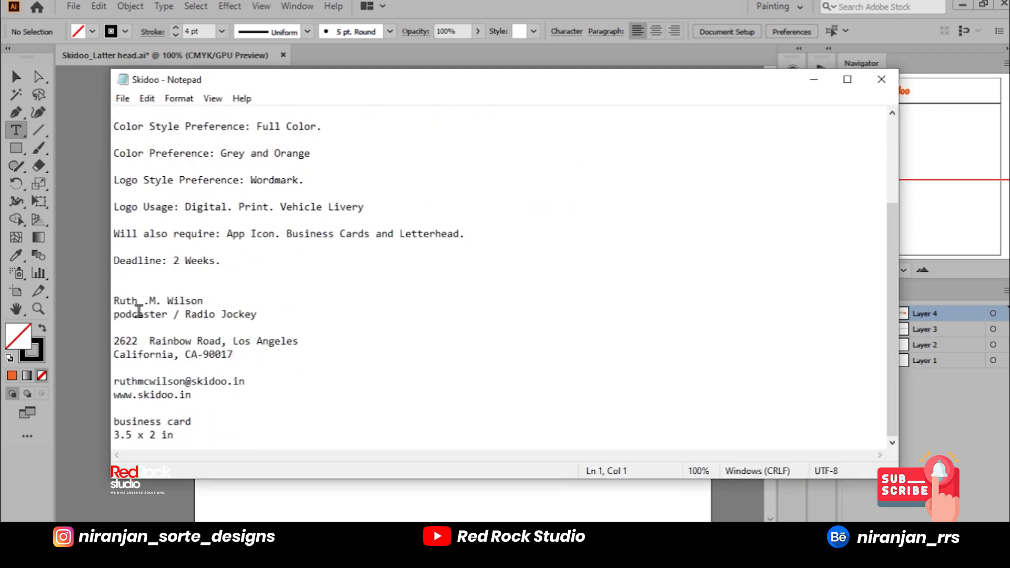
{"action": "left_click_drag", "start_coordinate": [114, 300], "coordinate": [220, 304]}
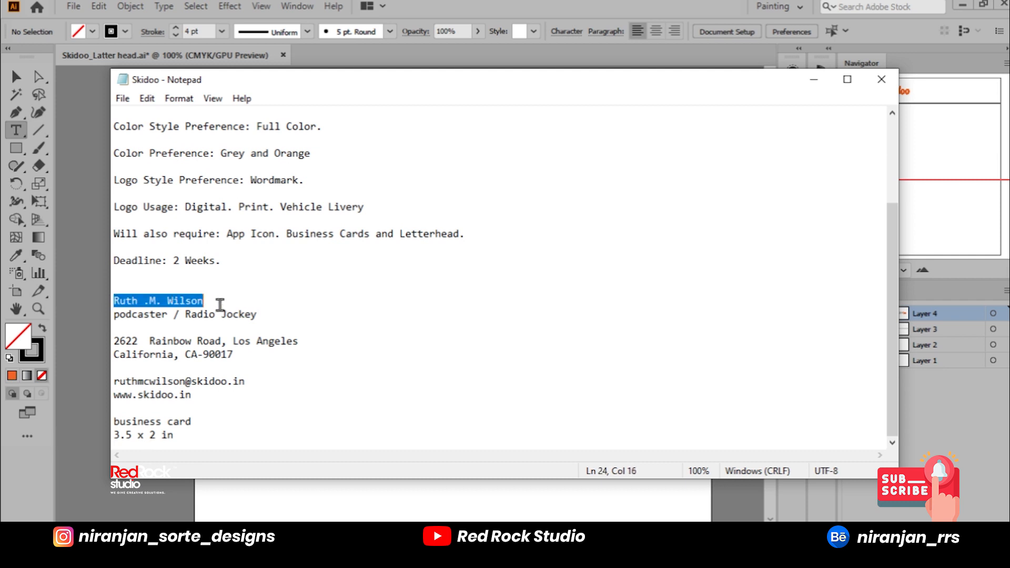
{"action": "mouse_move", "coordinate": [117, 341]}
{"action": "left_mouse_down"}
{"action": "mouse_move", "coordinate": [246, 364]}
{"action": "mouse_move", "coordinate": [100, 345]}
{"action": "left_mouse_up"}
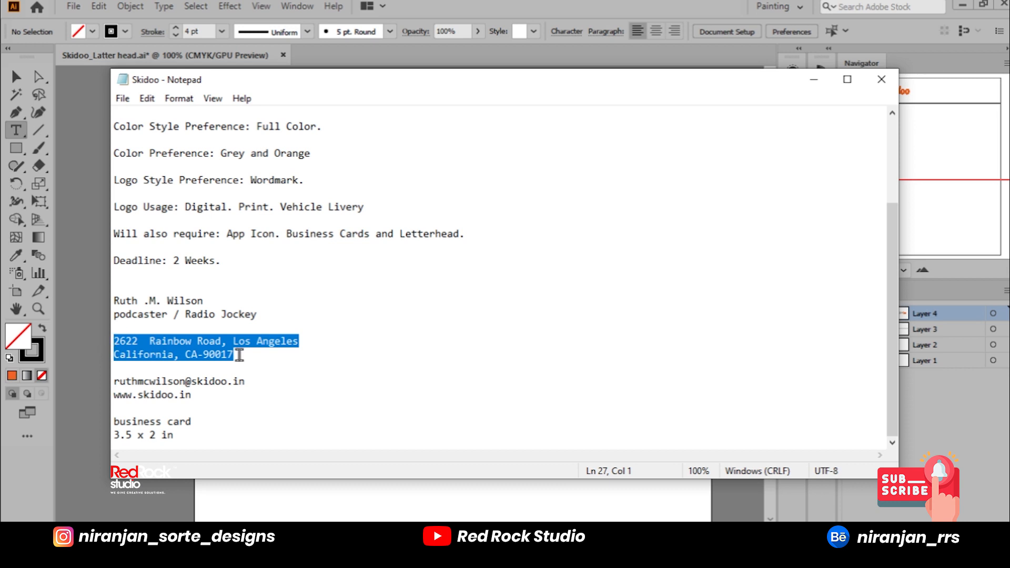
{"action": "left_click", "coordinate": [239, 355]}
{"action": "left_click_drag", "start_coordinate": [240, 356], "coordinate": [110, 341]}
{"action": "key", "text": "ctrl+c"}
{"action": "left_click", "coordinate": [814, 80]}
Step: Paste the copied address as a text object below the dividing line and set its font size to 14 pt
{"action": "left_click", "coordinate": [418, 312]}
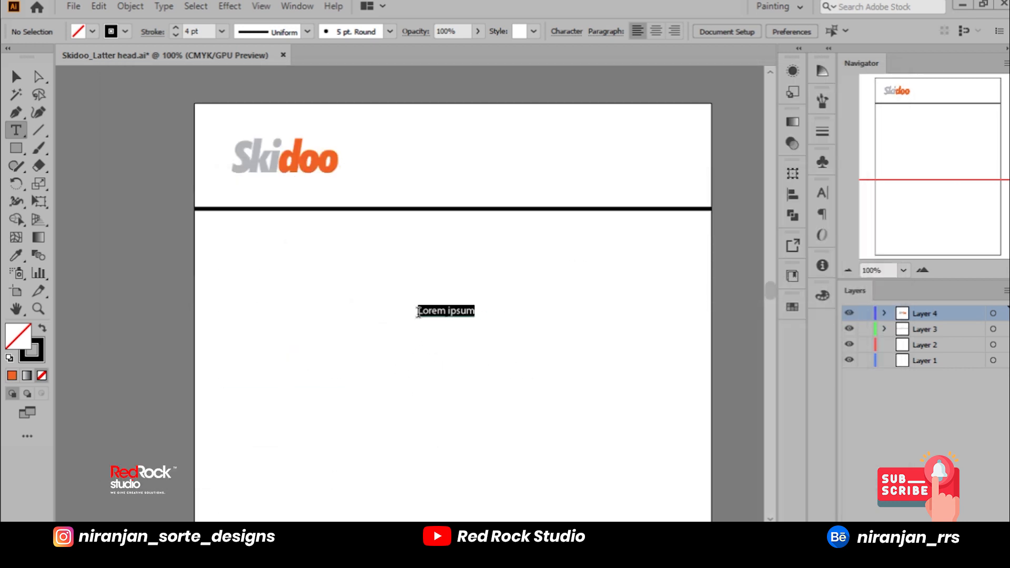
{"action": "key", "text": "ctrl+v"}
{"action": "left_click_drag", "start_coordinate": [507, 322], "coordinate": [327, 312]}
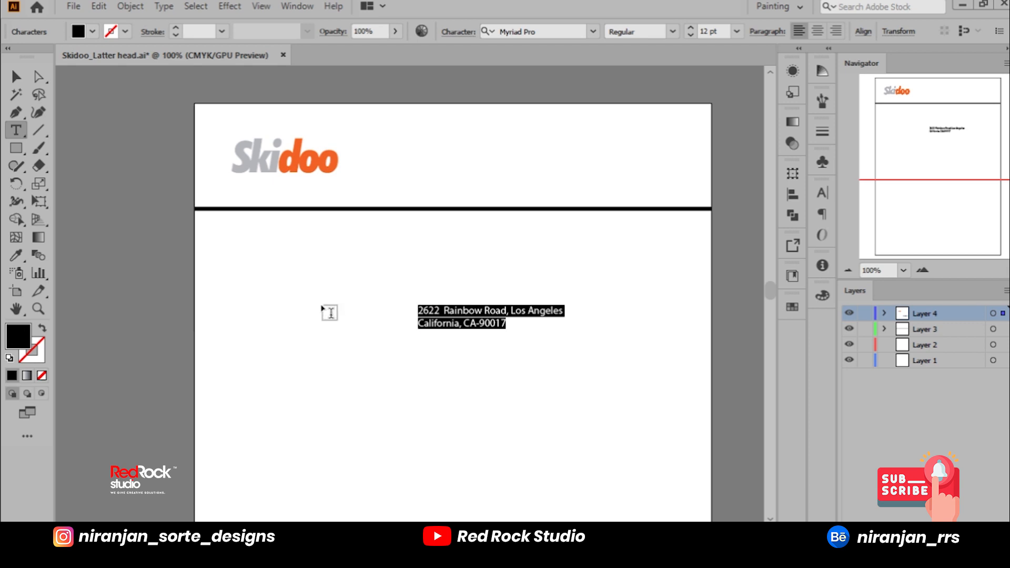
{"action": "left_click", "coordinate": [737, 31]}
{"action": "left_click", "coordinate": [752, 180]}
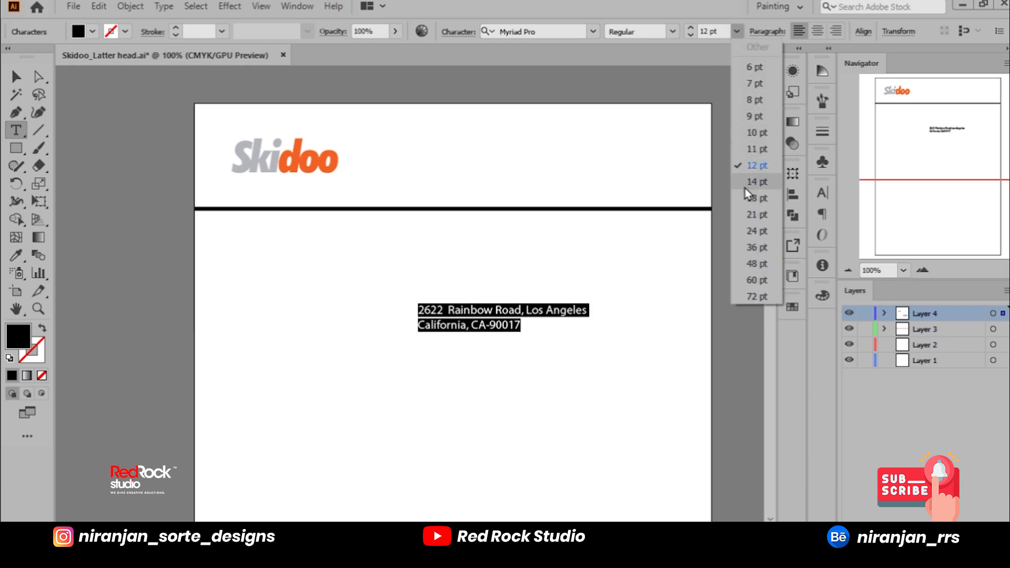
{"action": "key", "text": "Escape"}
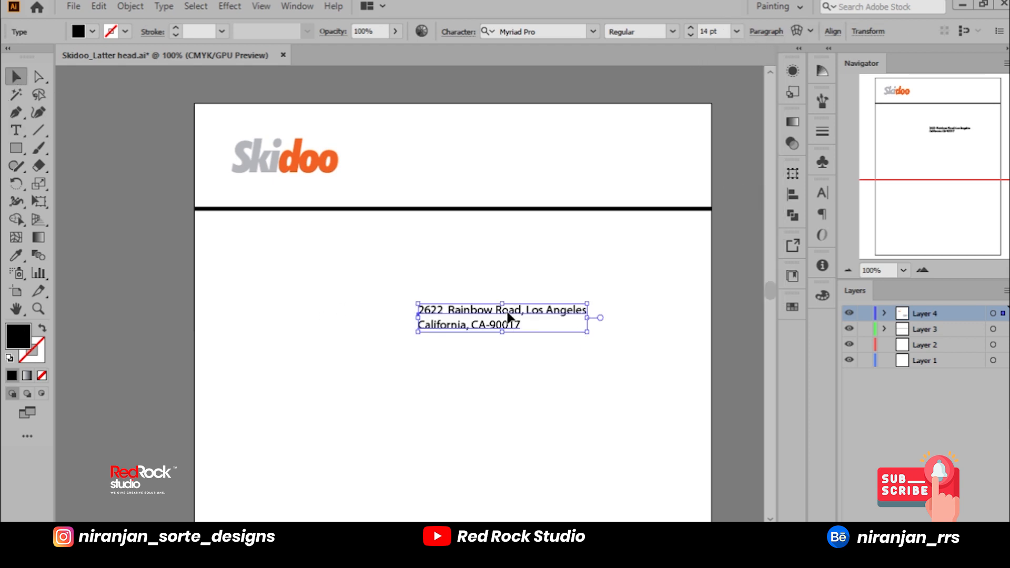
Step: Move the address text into the header, near the page's right margin and level with the Skidoo logo
{"action": "left_click_drag", "start_coordinate": [508, 316], "coordinate": [578, 158]}
{"action": "left_click_drag", "start_coordinate": [640, 169], "coordinate": [651, 153]}
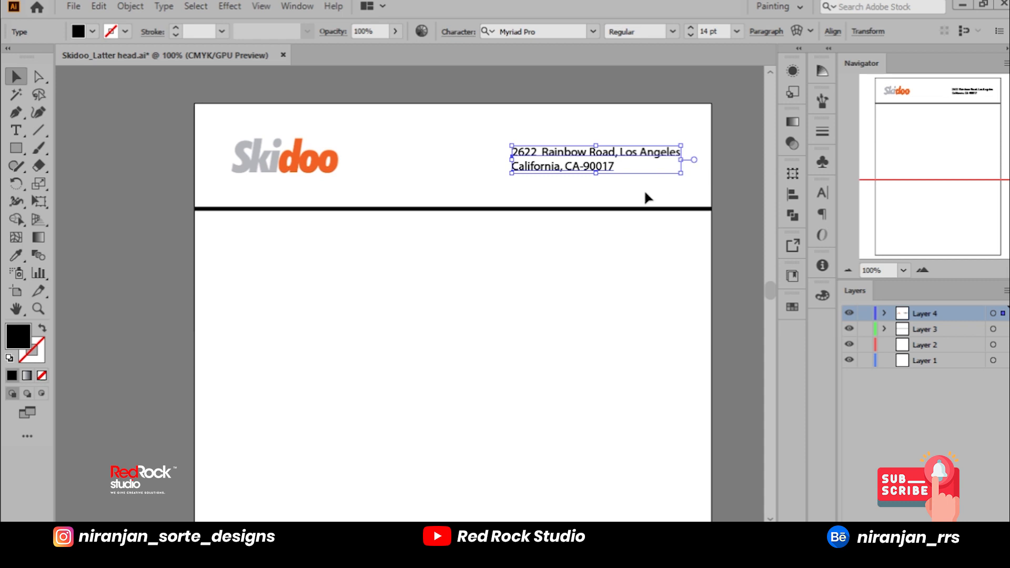
{"action": "key", "text": "shift+Right"}
{"action": "key", "text": "shift+Right"}
{"action": "key", "text": "shift+Left"}
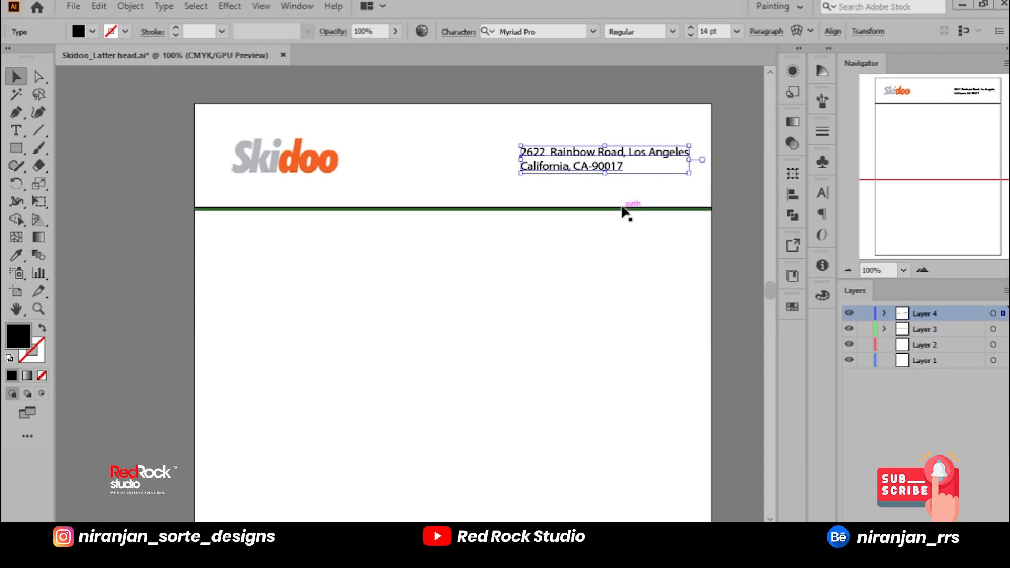
{"action": "left_click", "coordinate": [732, 184]}
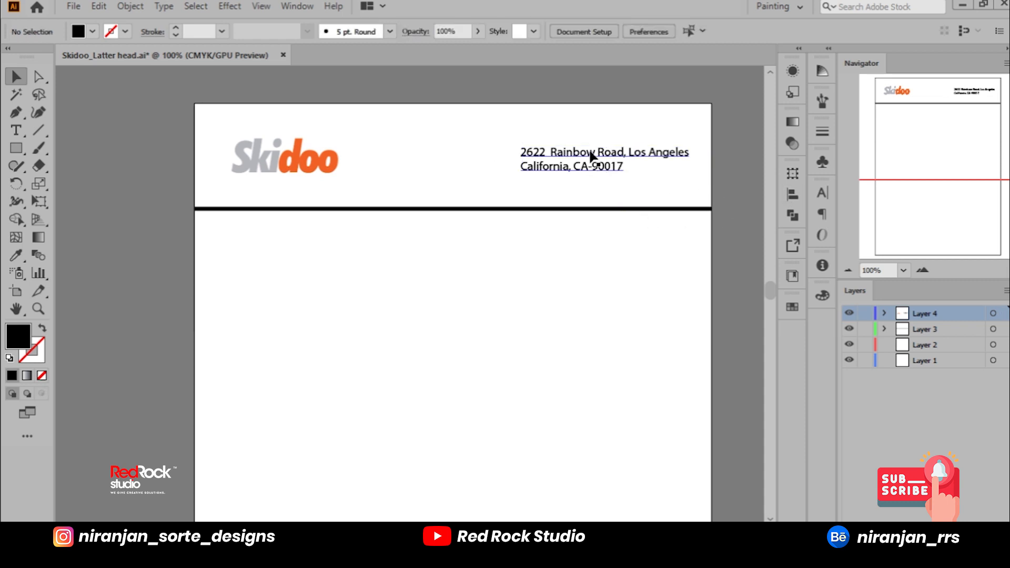
Step: Try to move the address text slightly higher in the header
{"action": "mouse_move", "coordinate": [593, 157]}
{"action": "left_mouse_down"}
{"action": "mouse_move", "coordinate": [593, 170]}
{"action": "mouse_move", "coordinate": [594, 141]}
{"action": "left_mouse_up"}
{"action": "key", "text": "ctrl+z"}
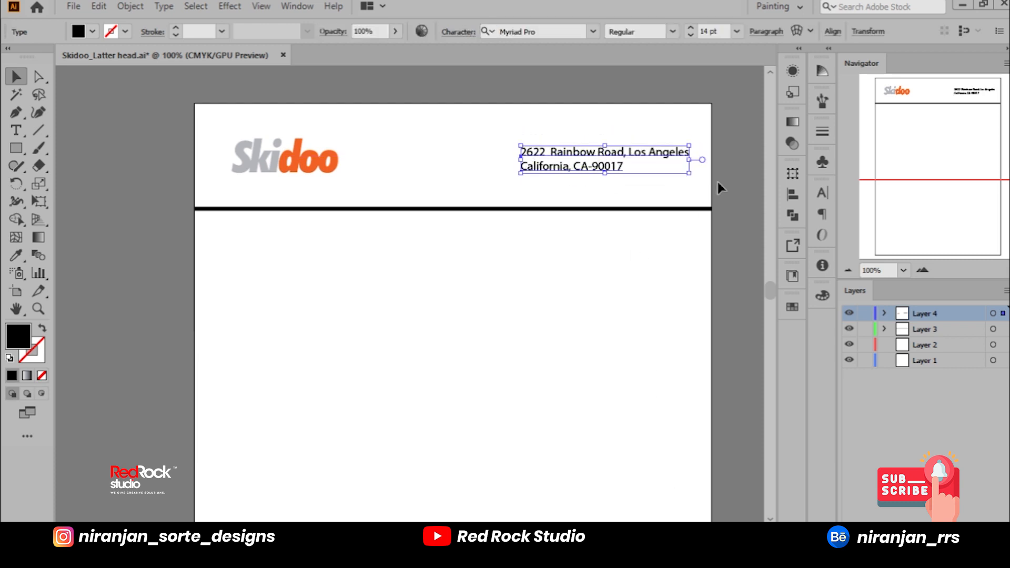
{"action": "left_click", "coordinate": [732, 185]}
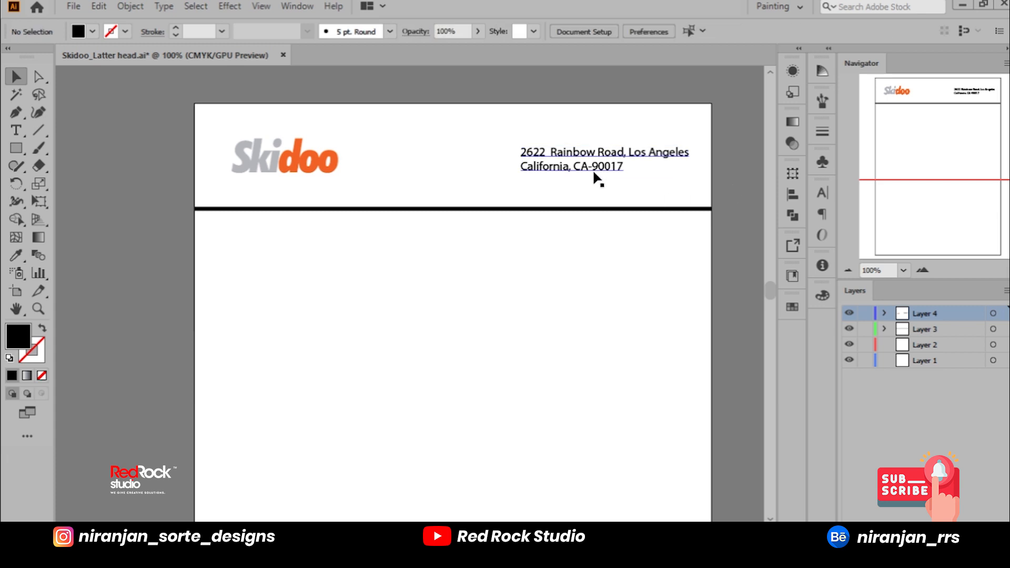
Step: Copy the e-mail and website lines from the Notepad brief, add them under the address, and move the text block up above the line
{"action": "key", "text": "t"}
{"action": "key", "text": "alt+Tab"}
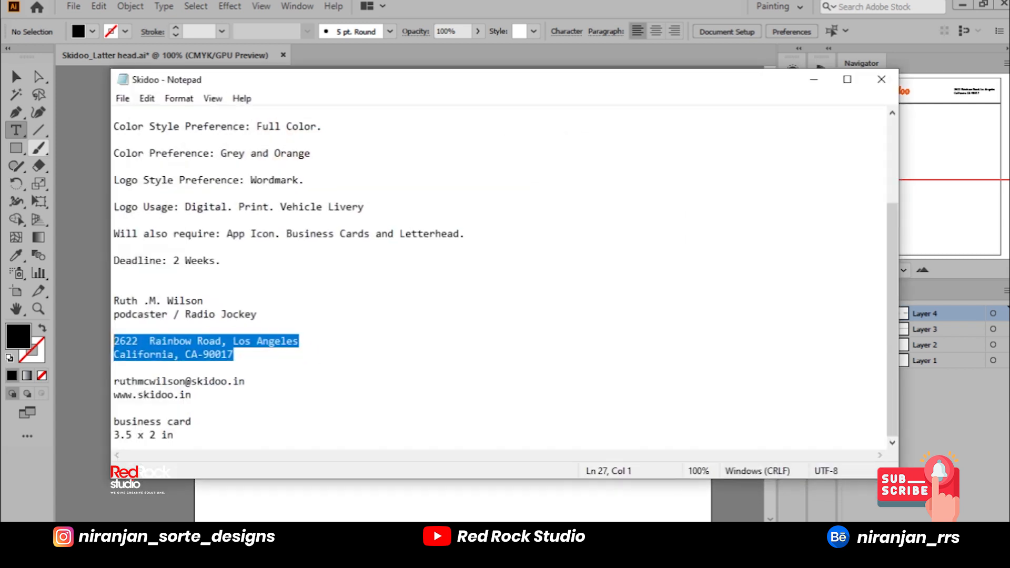
{"action": "left_click_drag", "start_coordinate": [116, 383], "coordinate": [252, 392]}
{"action": "key", "text": "ctrl+c"}
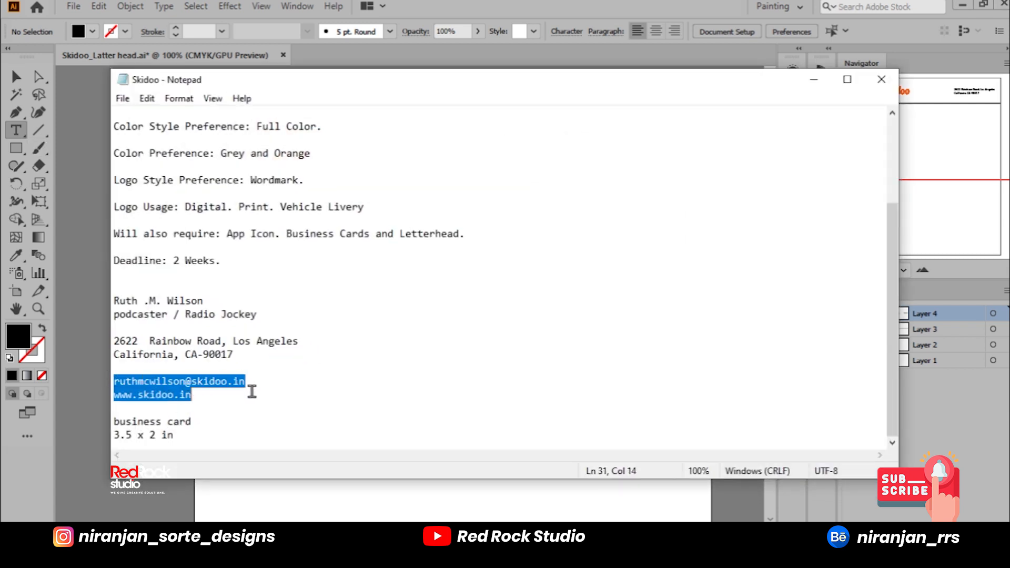
{"action": "left_click", "coordinate": [814, 79]}
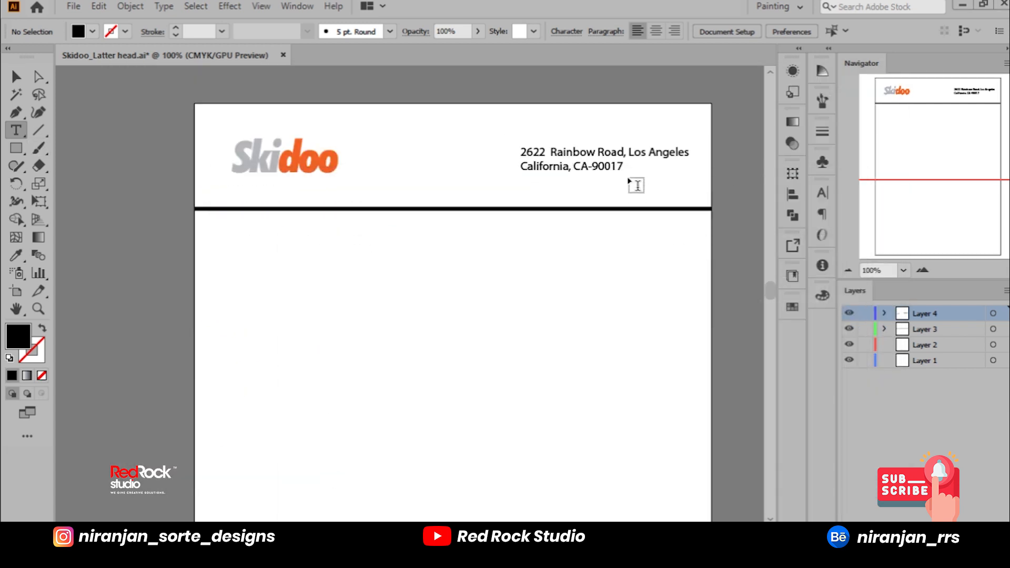
{"action": "left_click", "coordinate": [620, 166]}
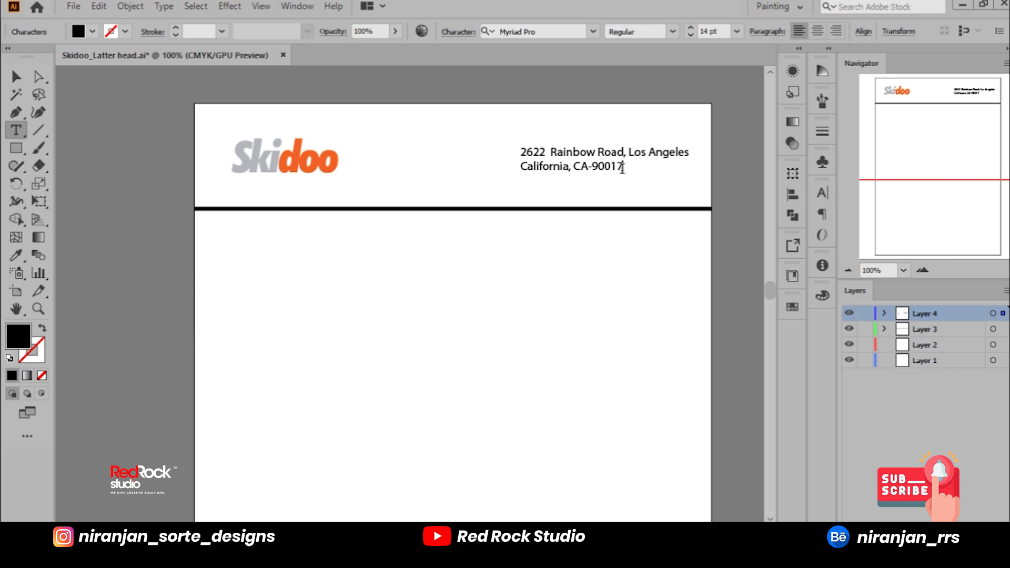
{"action": "key", "text": "ctrl+v"}
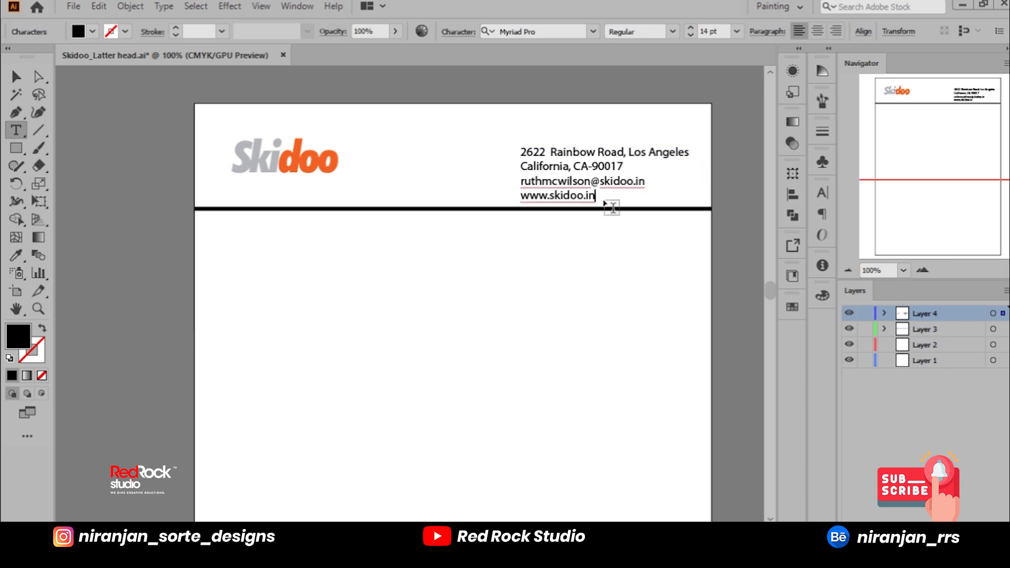
{"action": "left_click", "coordinate": [16, 76]}
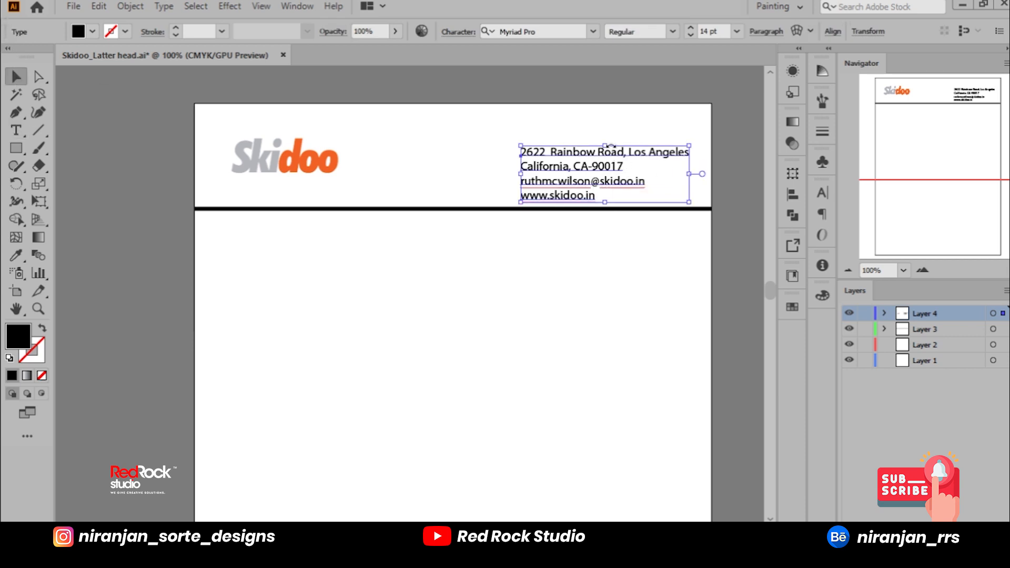
{"action": "left_click_drag", "start_coordinate": [618, 150], "coordinate": [613, 136]}
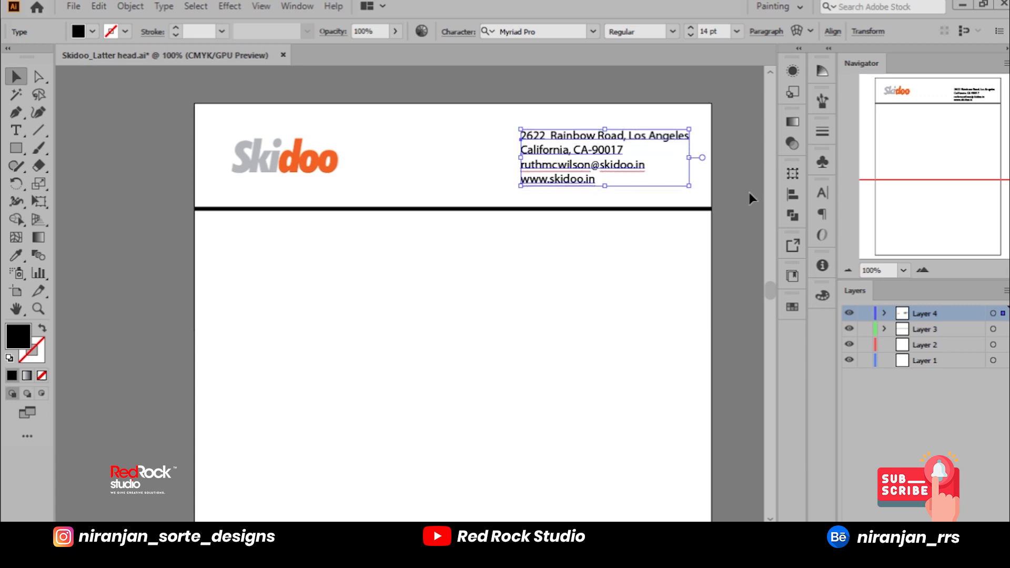
Step: Right-align the contact text block and move it back to the page's right margin in the header
{"action": "left_click", "coordinate": [767, 31]}
{"action": "left_click", "coordinate": [673, 57]}
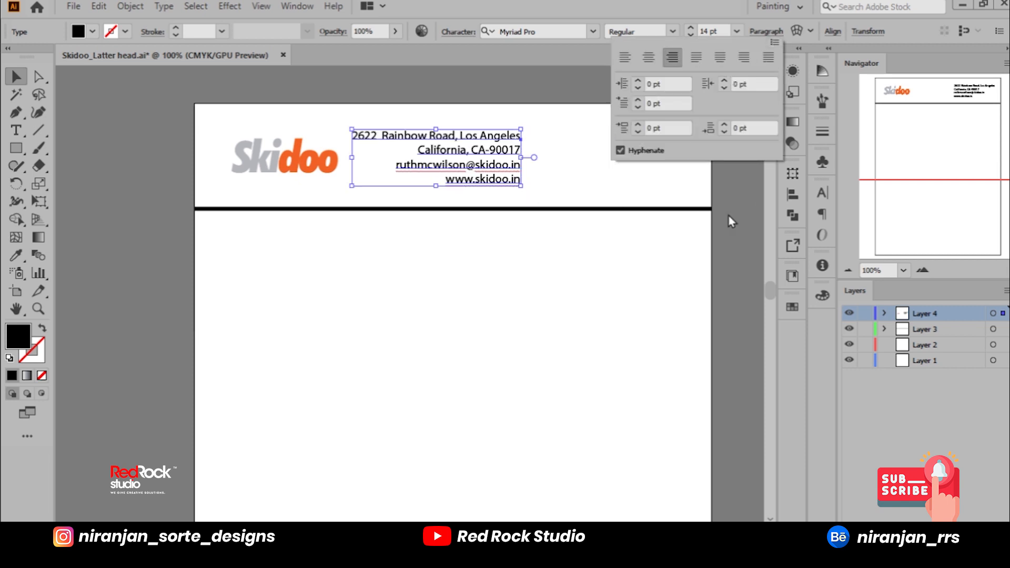
{"action": "left_click", "coordinate": [534, 180]}
{"action": "left_click_drag", "start_coordinate": [517, 166], "coordinate": [679, 170]}
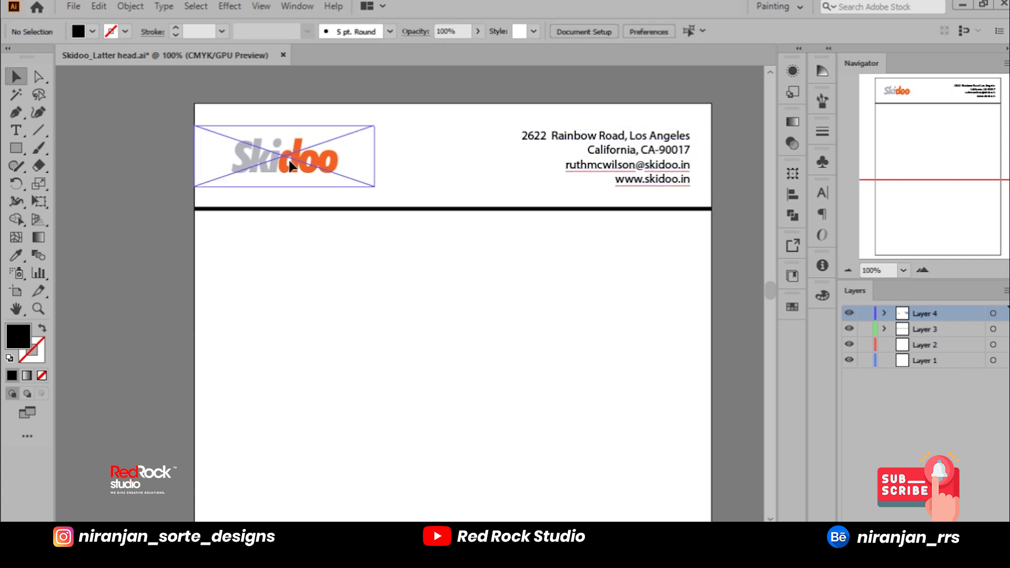
Step: Draw a black rectangle over the Skidoo logo, as tall as the logo image's frame but narrower
{"action": "left_click", "coordinate": [312, 176]}
{"action": "mouse_move", "coordinate": [358, 181]}
{"action": "left_mouse_down"}
{"action": "mouse_move", "coordinate": [377, 189]}
{"action": "mouse_move", "coordinate": [354, 189]}
{"action": "left_mouse_up"}
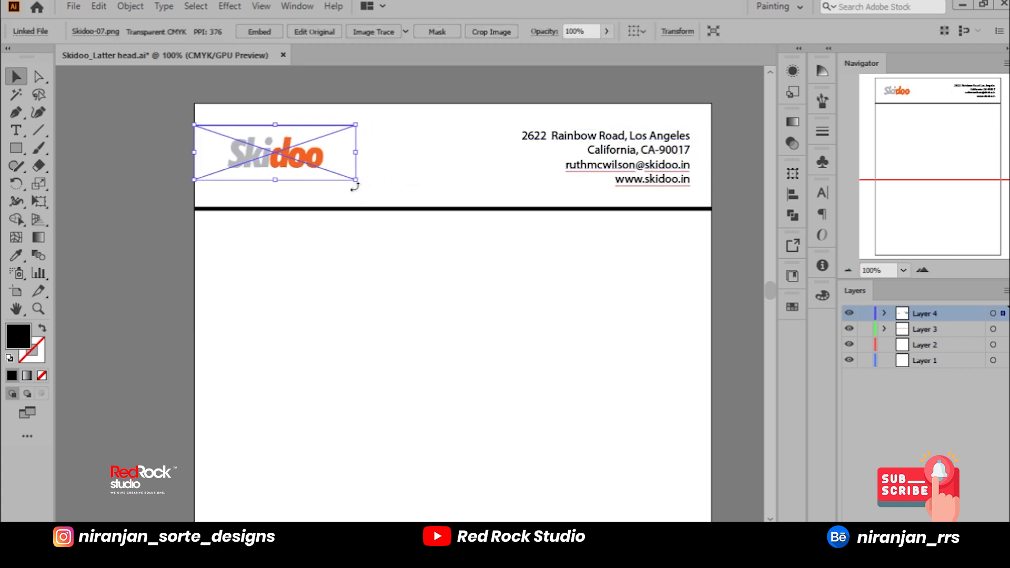
{"action": "left_click", "coordinate": [16, 148]}
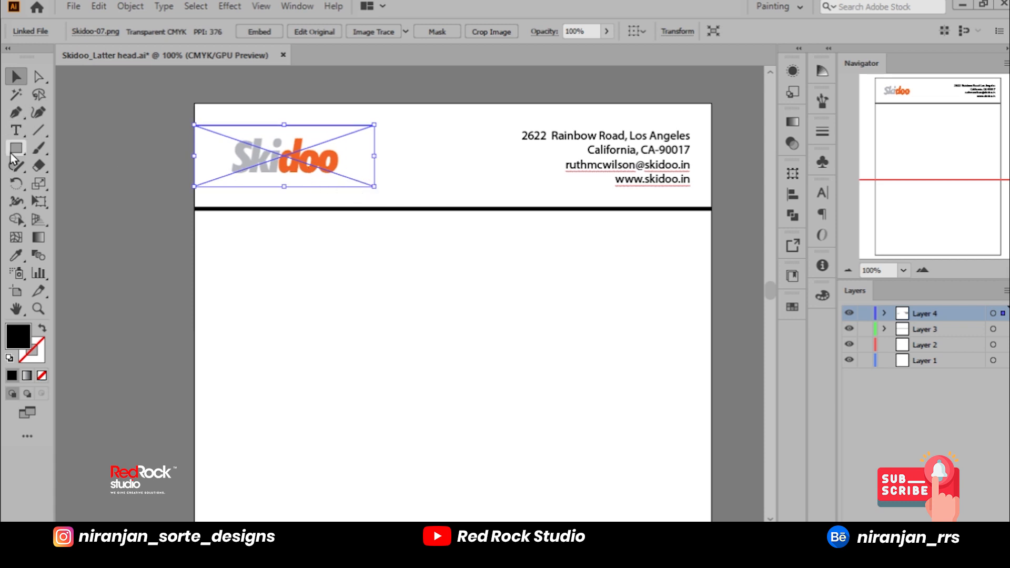
{"action": "left_click_drag", "start_coordinate": [220, 124], "coordinate": [352, 187]}
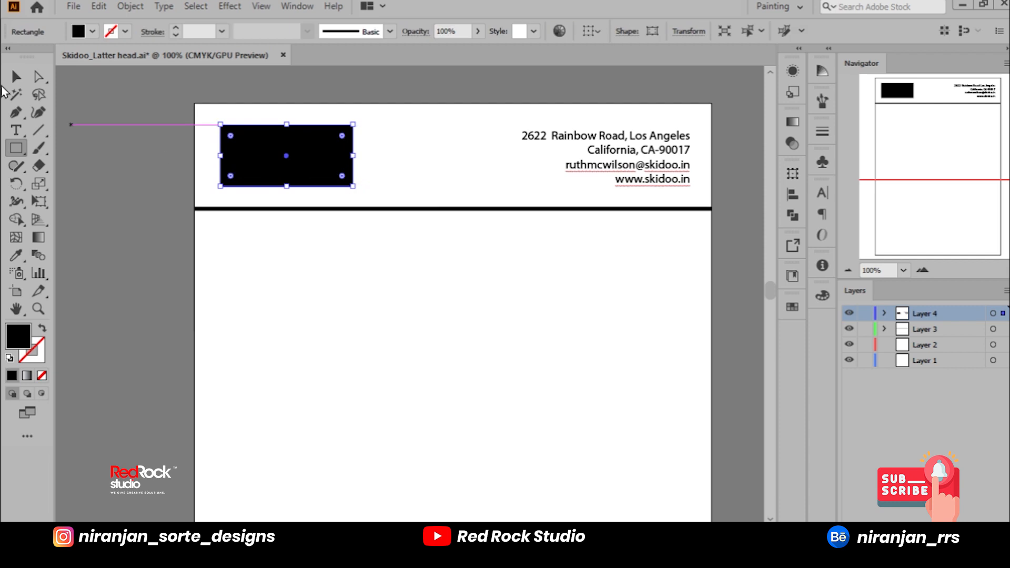
{"action": "left_click", "coordinate": [12, 71]}
{"action": "key", "text": "ctrl+a"}
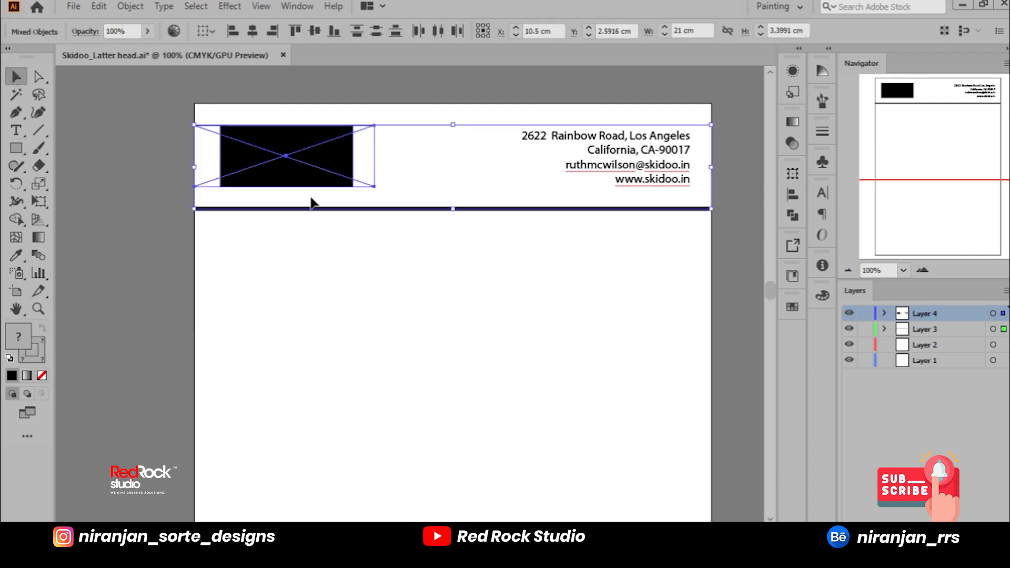
{"action": "left_click", "coordinate": [89, 164]}
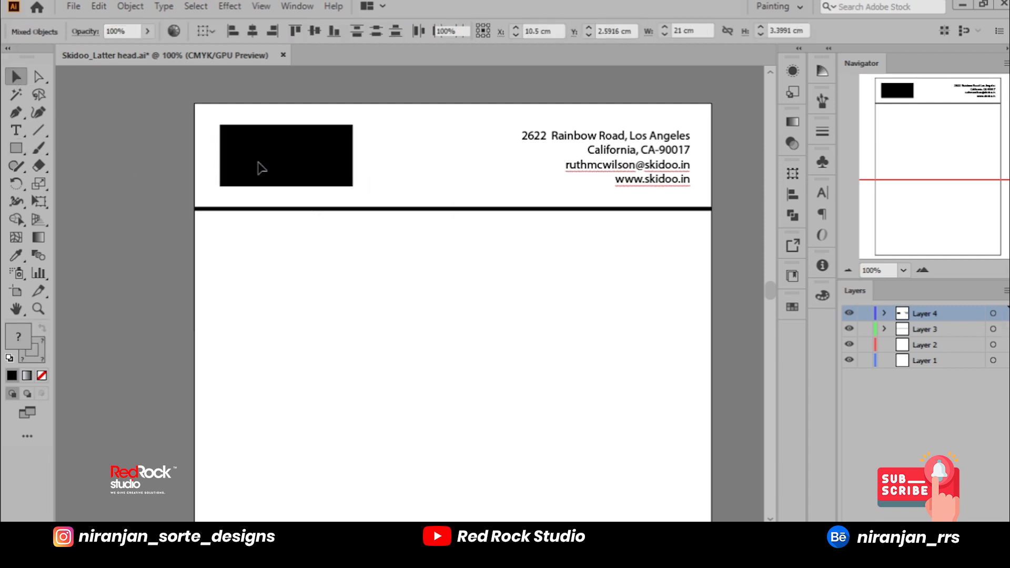
Step: Embed the linked logo image and crop it to the black rectangle with a clipping mask
{"action": "left_click", "coordinate": [213, 140]}
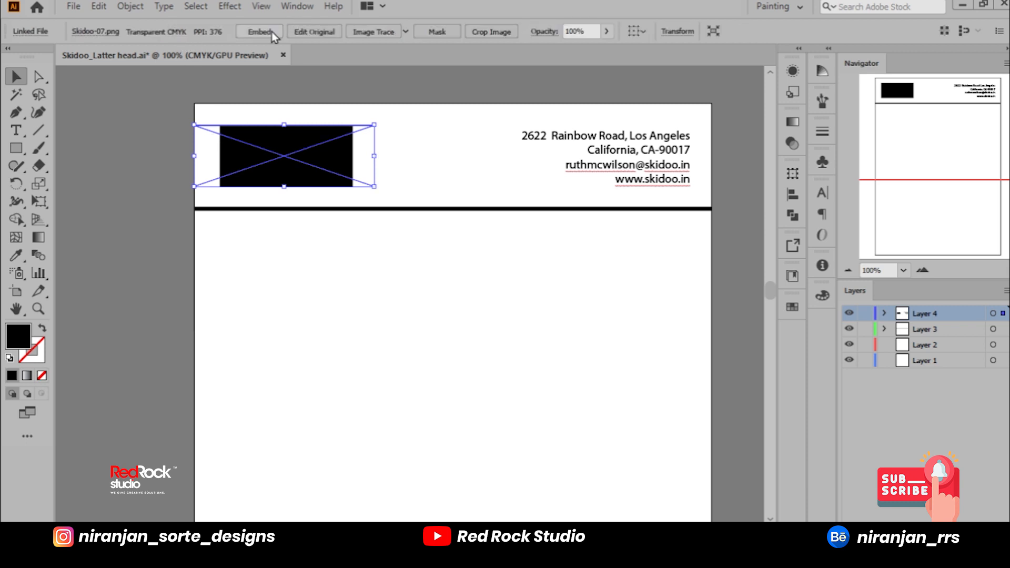
{"action": "left_click", "coordinate": [272, 32]}
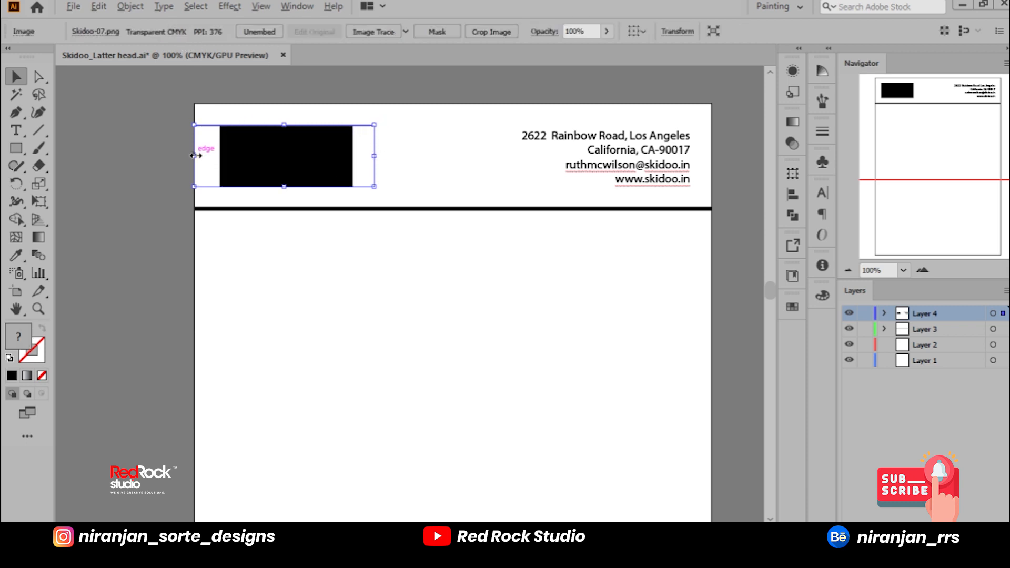
{"action": "key", "text": "alt"}
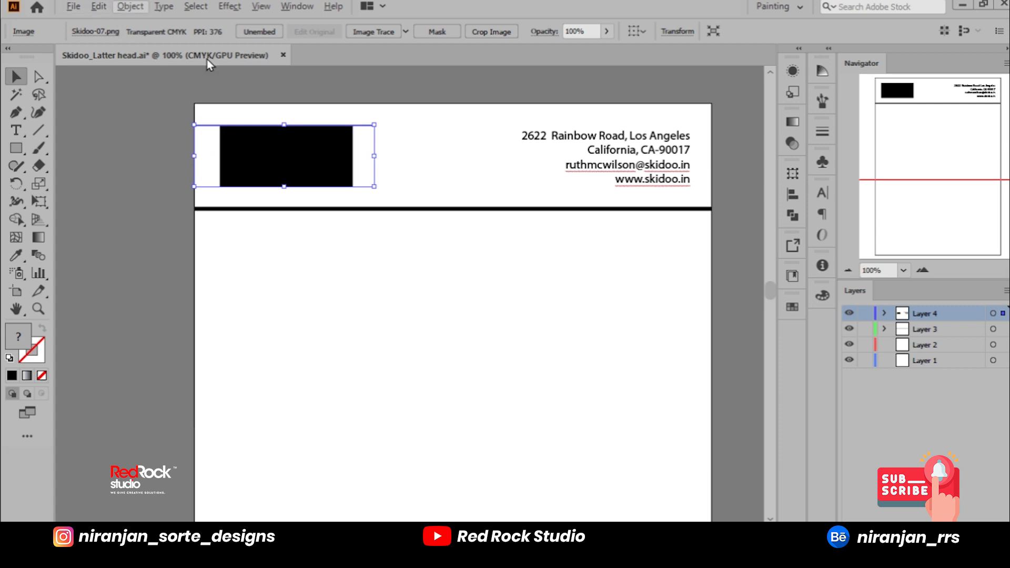
{"action": "right_click", "coordinate": [326, 167]}
{"action": "left_click_drag", "start_coordinate": [262, 110], "coordinate": [307, 192]}
{"action": "right_click", "coordinate": [308, 176]}
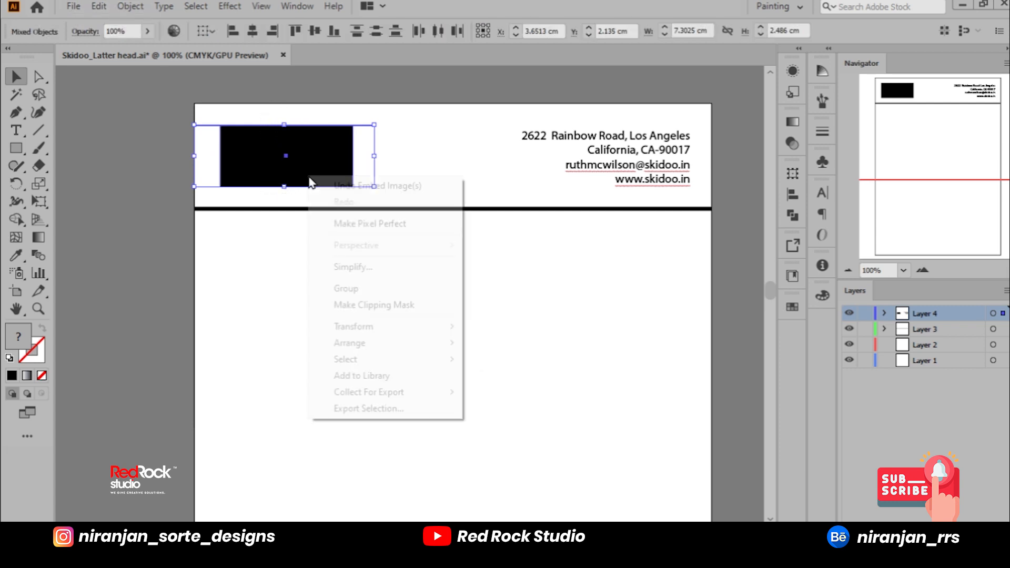
{"action": "left_click", "coordinate": [355, 305]}
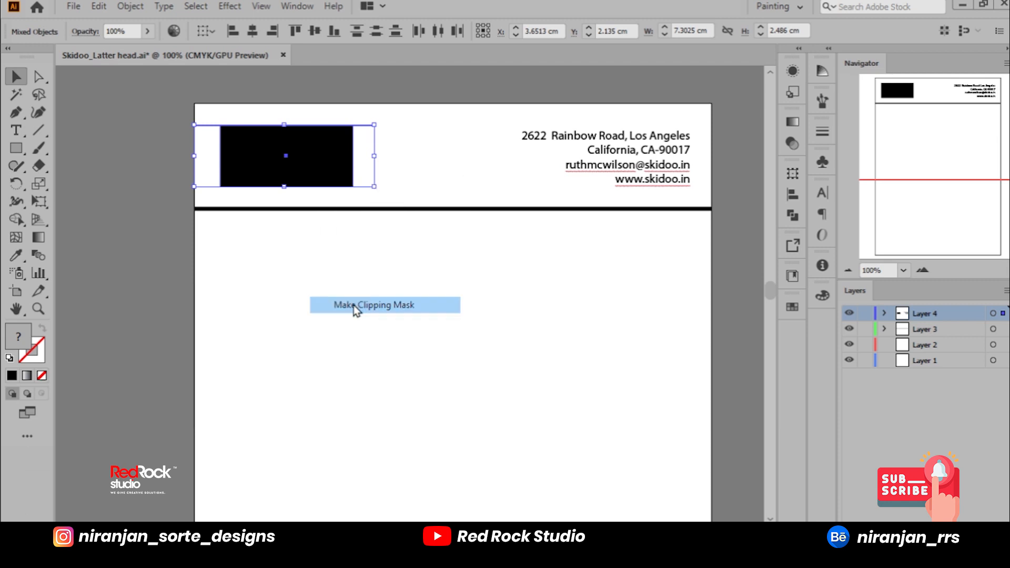
Step: Reposition the clipped Skidoo logo at the header's left side and enlarge it slightly to about 5.8 x 2.7 cm
{"action": "mouse_move", "coordinate": [252, 163]}
{"action": "left_mouse_down"}
{"action": "mouse_move", "coordinate": [226, 165]}
{"action": "mouse_move", "coordinate": [240, 163]}
{"action": "left_mouse_up"}
{"action": "left_click_drag", "start_coordinate": [342, 186], "coordinate": [313, 168]}
{"action": "left_click", "coordinate": [410, 155]}
{"action": "left_click", "coordinate": [327, 174]}
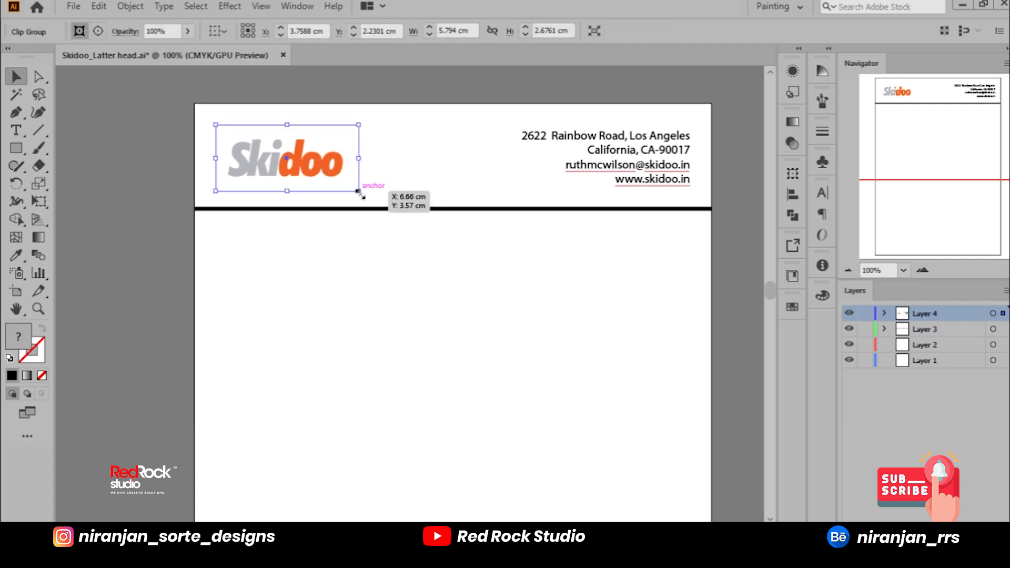
Step: Release the Skidoo logo's clipping mask and delete the mask rectangle, working in outline view
{"action": "left_click_drag", "start_coordinate": [360, 192], "coordinate": [399, 208]}
{"action": "key", "text": "ctrl+z"}
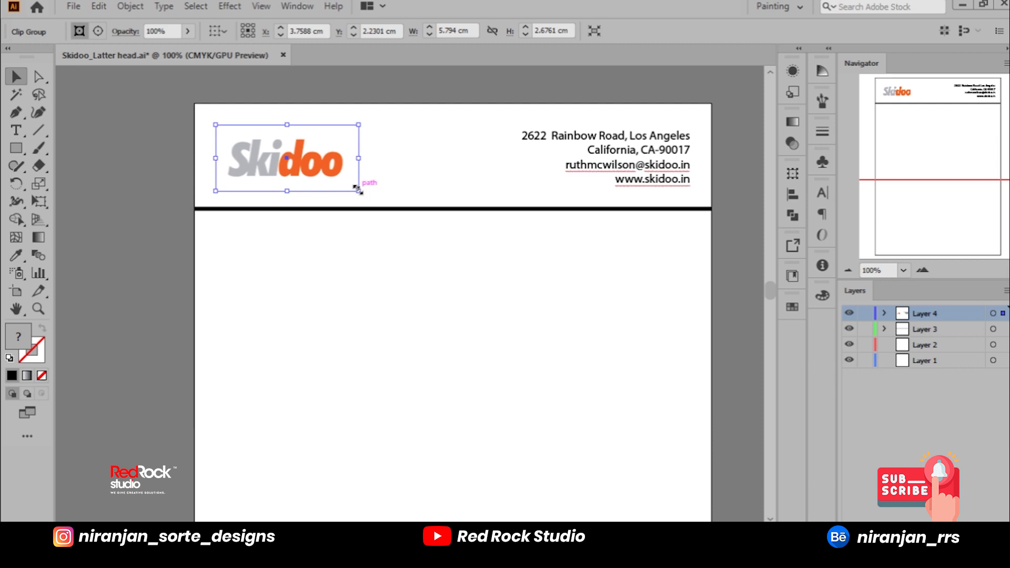
{"action": "key", "text": "ctrl+y"}
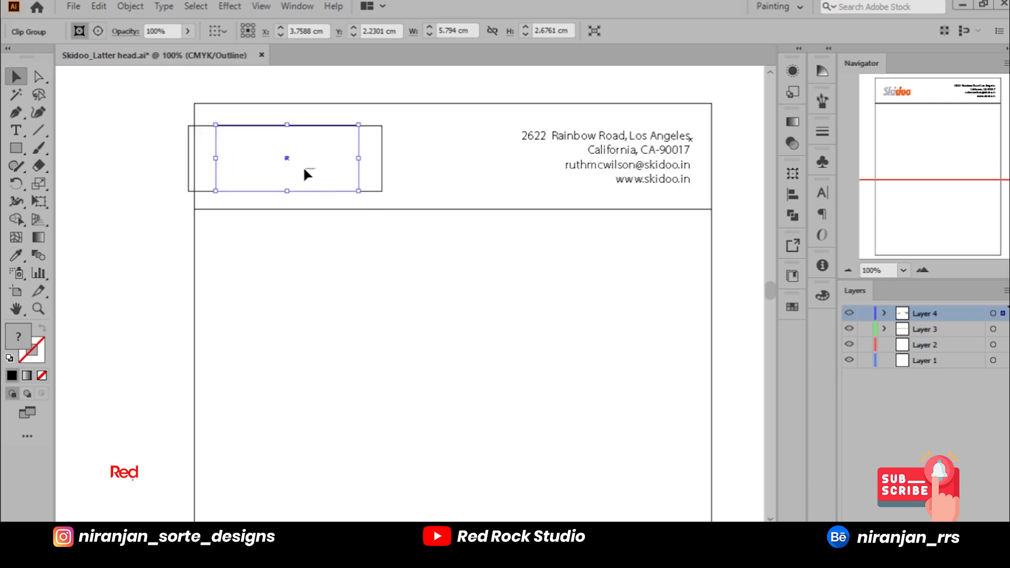
{"action": "right_click", "coordinate": [359, 182]}
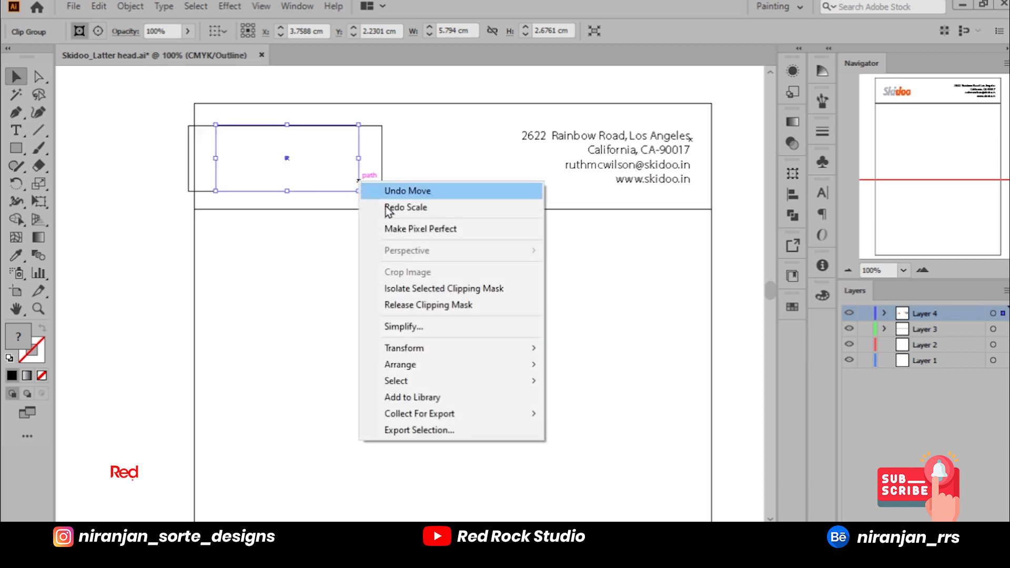
{"action": "left_click", "coordinate": [426, 304]}
{"action": "left_click", "coordinate": [429, 156]}
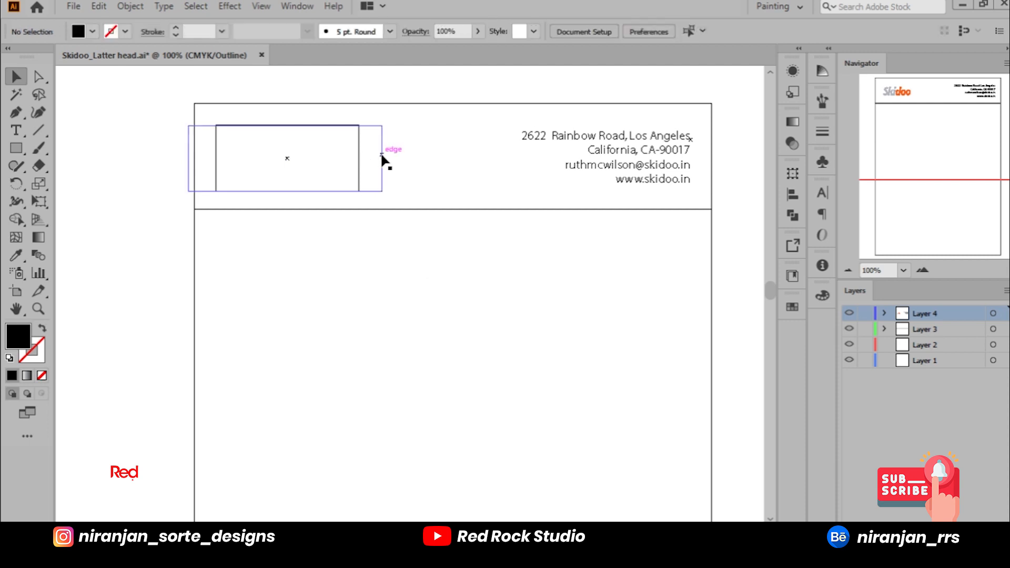
{"action": "left_click", "coordinate": [359, 158]}
{"action": "key", "text": "Delete"}
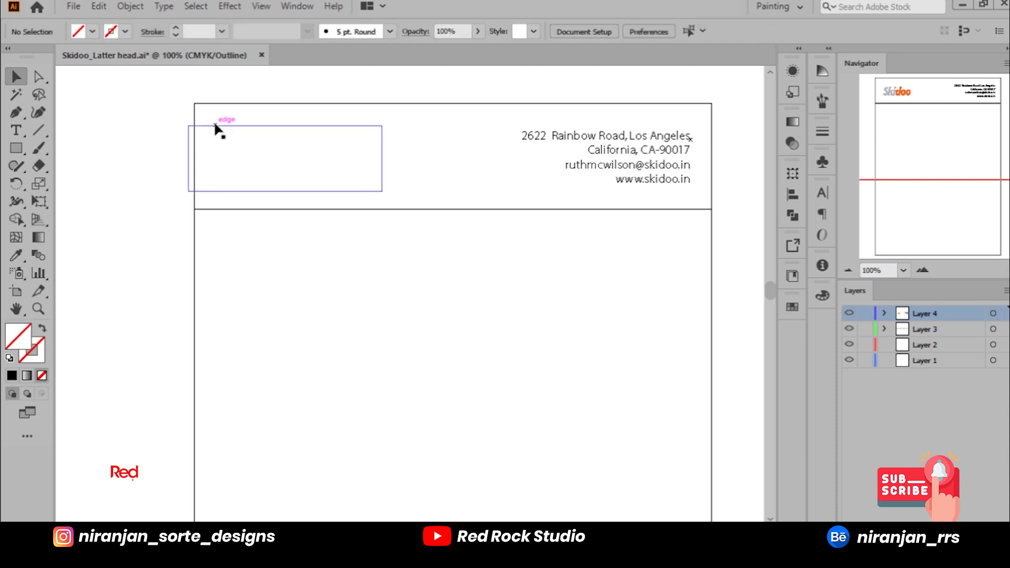
{"action": "key", "text": "ctrl+y"}
Step: Move the unclipped logo image to the right until its whole frame lies inside the page's left edge
{"action": "left_click_drag", "start_coordinate": [261, 154], "coordinate": [290, 157]}
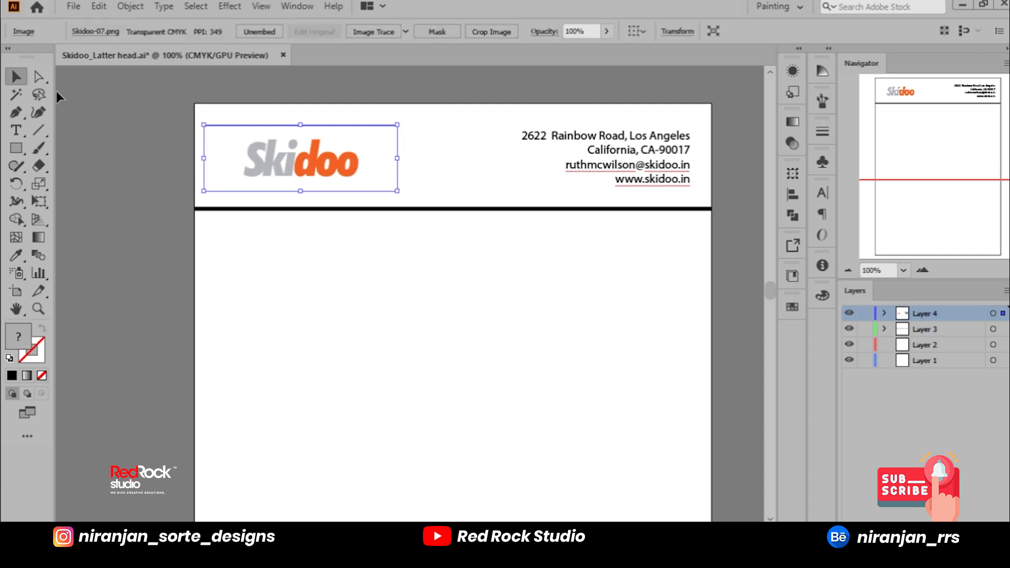
{"action": "key", "text": "a"}
{"action": "left_click_drag", "start_coordinate": [201, 122], "coordinate": [222, 197]}
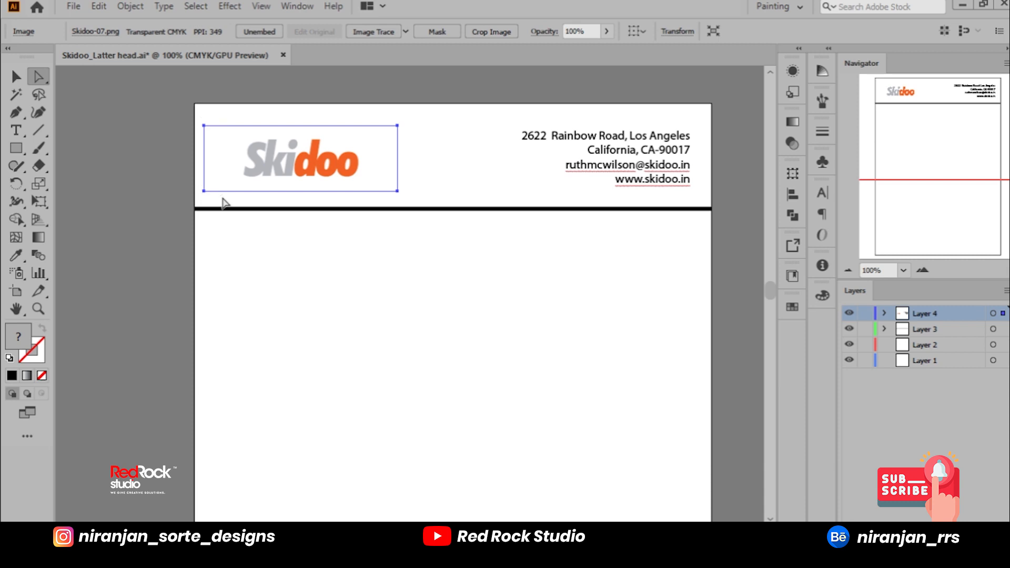
{"action": "key", "text": "shift+Right"}
{"action": "key", "text": "shift+Right"}
{"action": "key", "text": "v"}
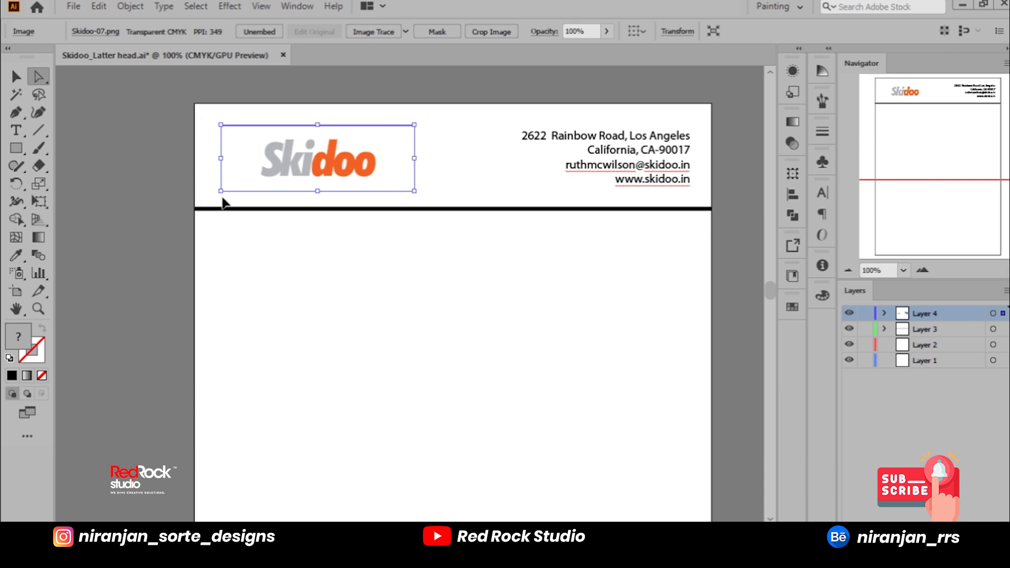
{"action": "key", "text": "Left"}
{"action": "key", "text": "Left"}
{"action": "key", "text": "Left"}
{"action": "key", "text": "Left"}
{"action": "key", "text": "Left"}
{"action": "key", "text": "Left"}
{"action": "key", "text": "Left"}
{"action": "key", "text": "Left"}
{"action": "key", "text": "a"}
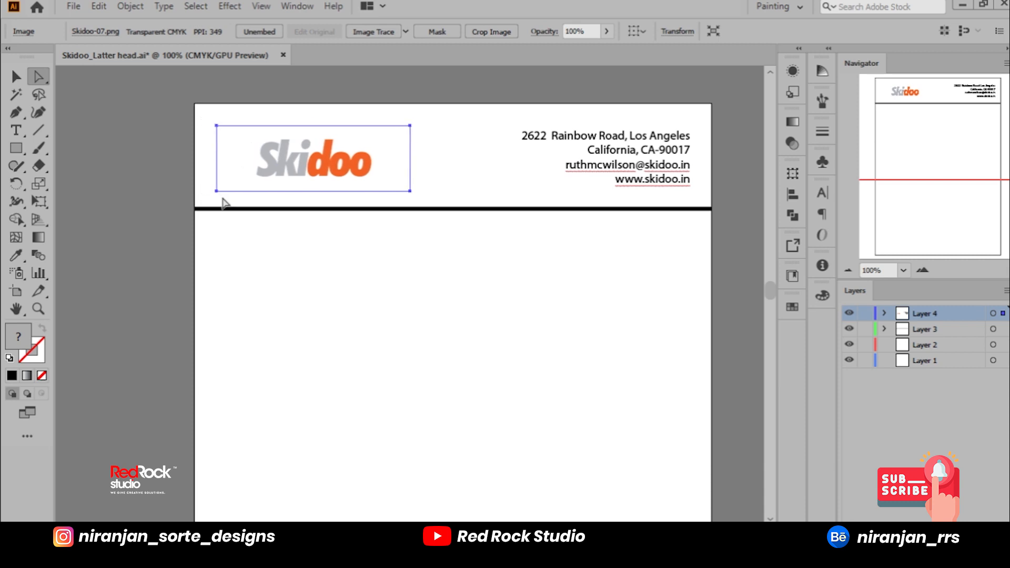
Step: Fine-tune the logo image's position with small shifts, keeping its frame just inside the page's left edge
{"action": "left_click", "coordinate": [305, 257]}
{"action": "mouse_move", "coordinate": [309, 175]}
{"action": "left_mouse_down"}
{"action": "mouse_move", "coordinate": [291, 167]}
{"action": "mouse_move", "coordinate": [299, 176]}
{"action": "left_mouse_up"}
{"action": "mouse_move", "coordinate": [402, 199]}
{"action": "left_mouse_down"}
{"action": "mouse_move", "coordinate": [392, 193]}
{"action": "mouse_move", "coordinate": [418, 194]}
{"action": "mouse_move", "coordinate": [401, 192]}
{"action": "left_mouse_up"}
{"action": "left_click", "coordinate": [431, 249]}
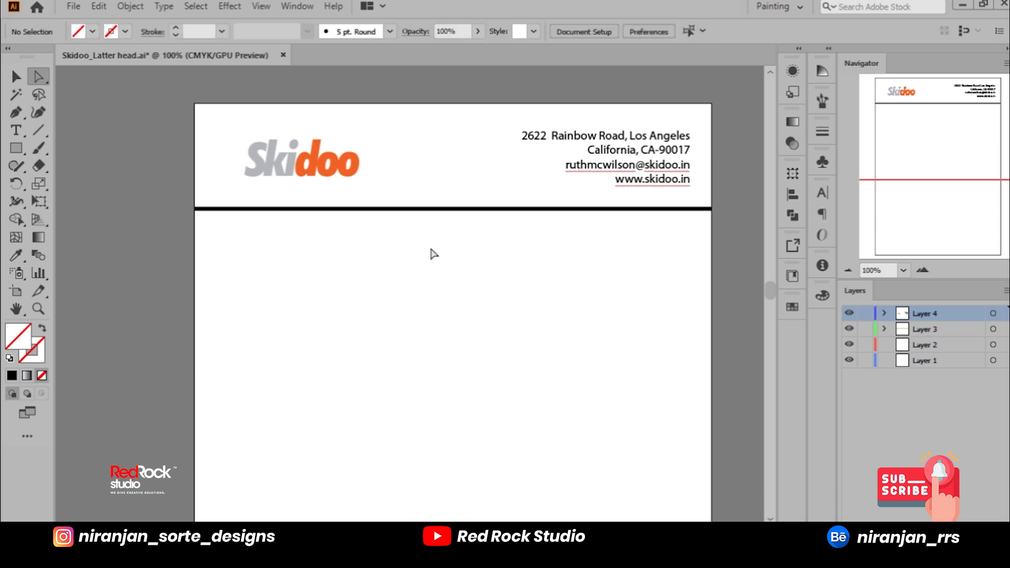
{"action": "left_click_drag", "start_coordinate": [339, 173], "coordinate": [343, 176]}
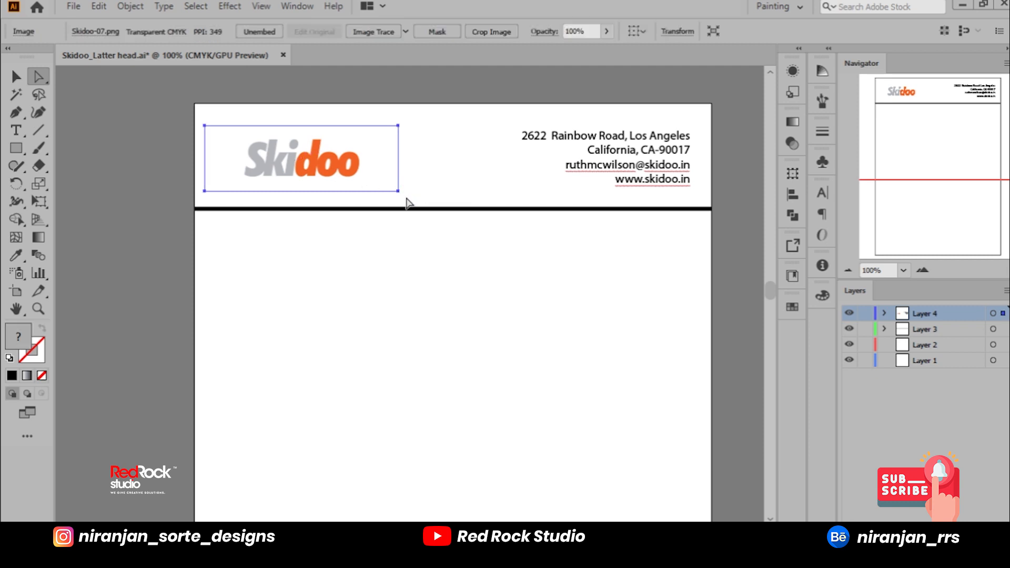
{"action": "left_click_drag", "start_coordinate": [327, 174], "coordinate": [332, 173]}
Step: Draw a rectangle closely around the logo lettering, as tall as the image frame, and clip the image to it
{"action": "left_click", "coordinate": [16, 149]}
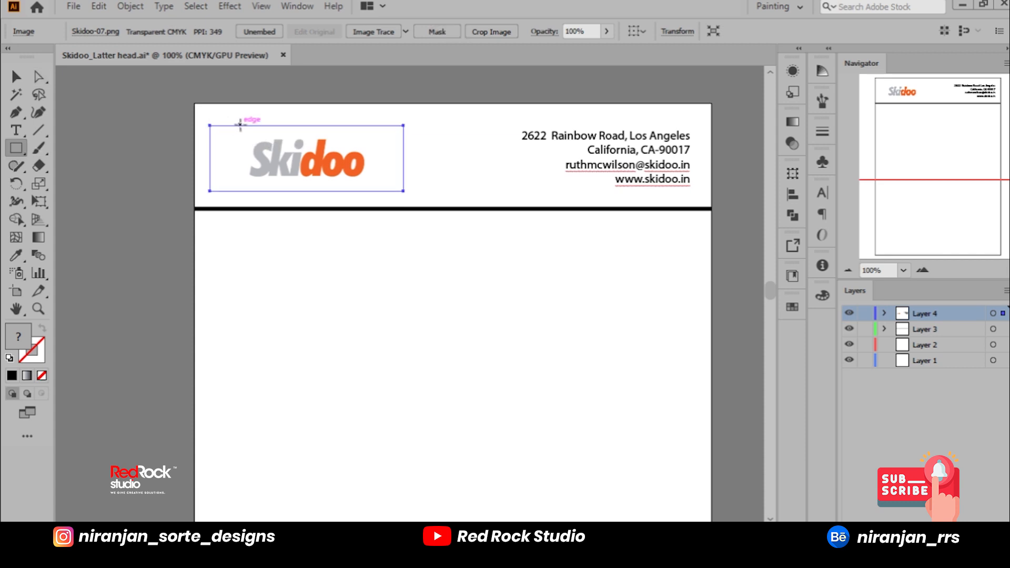
{"action": "mouse_move", "coordinate": [241, 126]}
{"action": "left_mouse_down"}
{"action": "mouse_move", "coordinate": [343, 192]}
{"action": "mouse_move", "coordinate": [375, 191]}
{"action": "left_mouse_up"}
{"action": "key", "text": "v"}
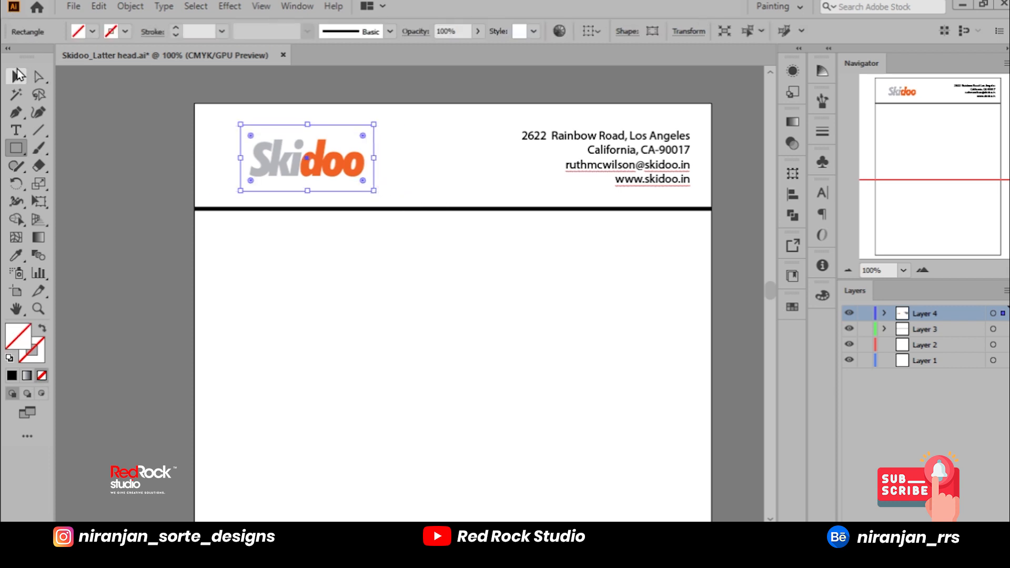
{"action": "left_click", "coordinate": [324, 186], "text": "shift"}
{"action": "right_click", "coordinate": [324, 185]}
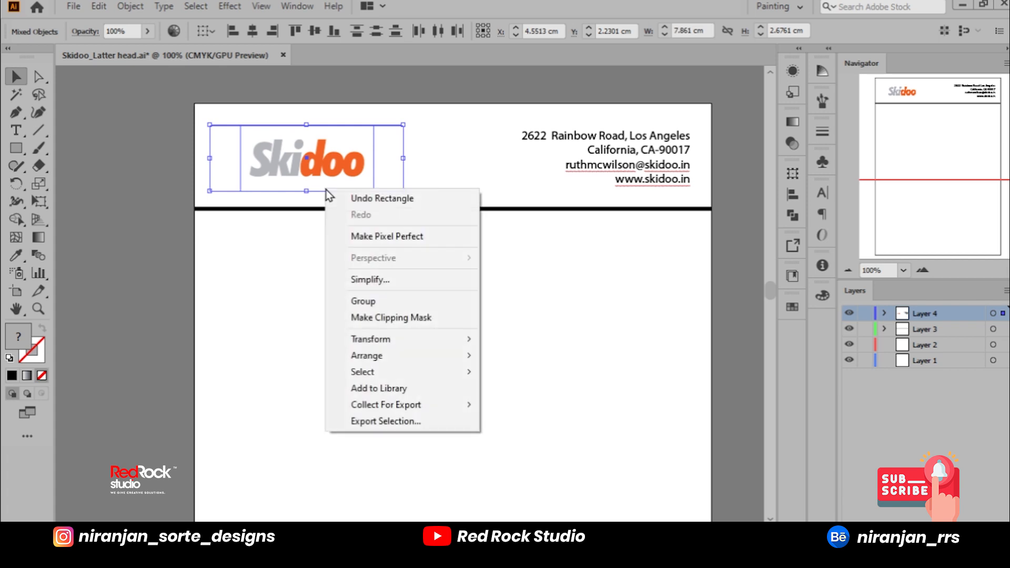
{"action": "left_click", "coordinate": [397, 317]}
Step: Move the clipped logo to the header's left margin and scale it down to about 2.4 cm tall
{"action": "left_click_drag", "start_coordinate": [356, 163], "coordinate": [328, 161]}
{"action": "left_click_drag", "start_coordinate": [348, 124], "coordinate": [335, 131]}
{"action": "left_click_drag", "start_coordinate": [313, 175], "coordinate": [318, 168]}
Step: Align the logo and the contact text block on their vertical centres and shift both slightly left
{"action": "left_click", "coordinate": [563, 141], "text": "shift"}
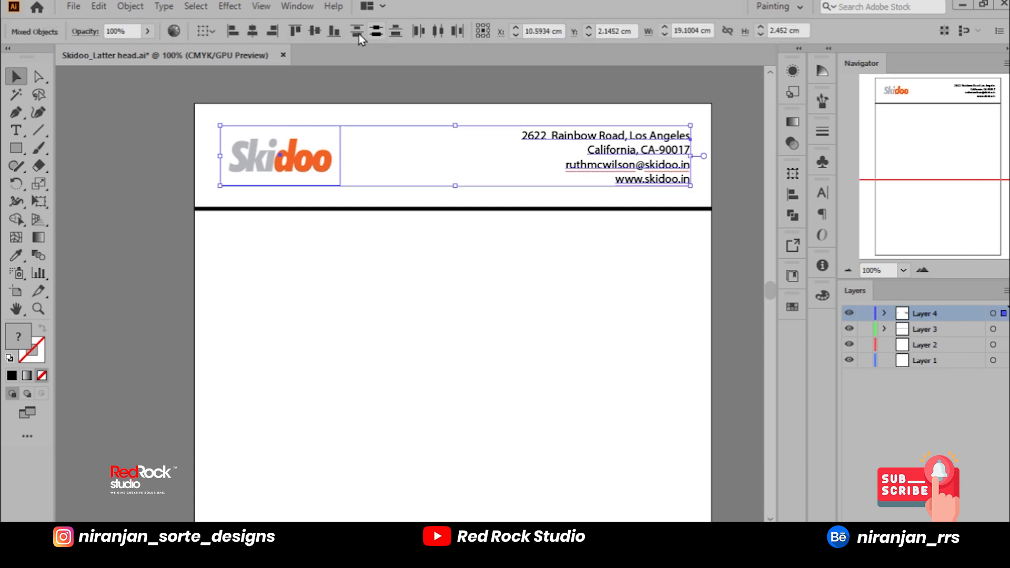
{"action": "left_click", "coordinate": [314, 32]}
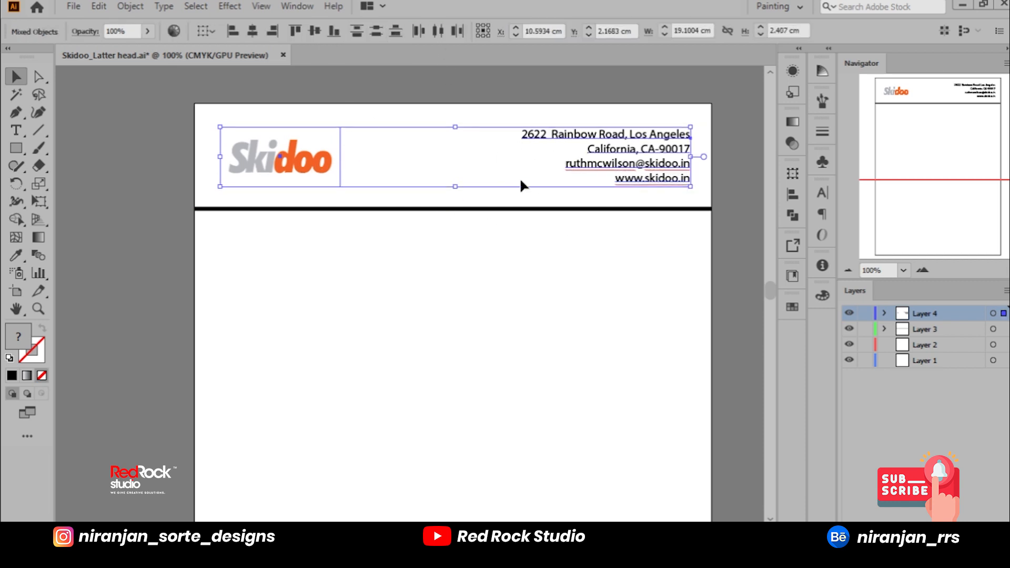
{"action": "mouse_move", "coordinate": [558, 141]}
{"action": "left_mouse_down"}
{"action": "mouse_move", "coordinate": [548, 135]}
{"action": "mouse_move", "coordinate": [555, 141]}
{"action": "left_mouse_up"}
{"action": "left_click", "coordinate": [748, 207]}
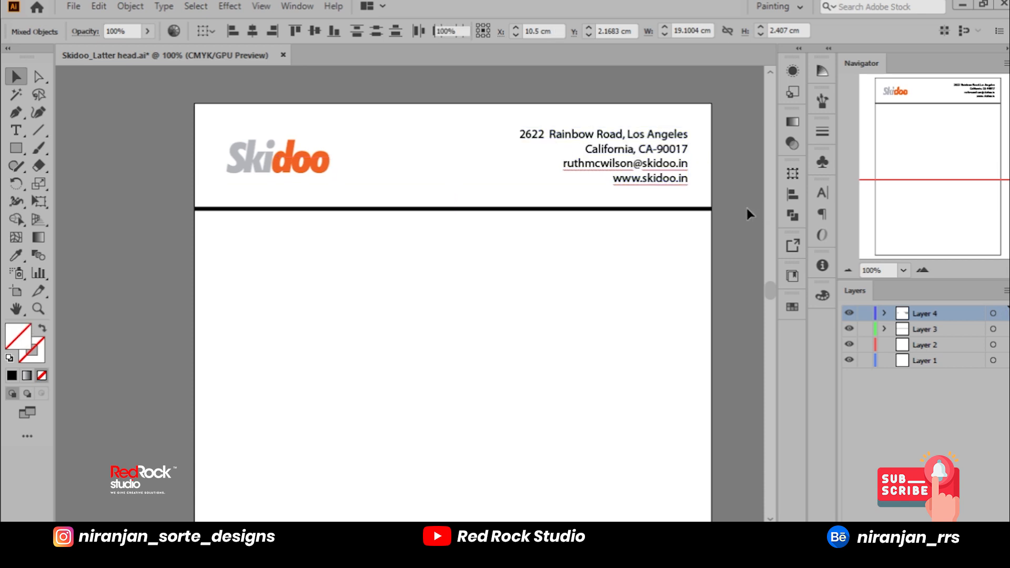
Step: Move the clipped logo slightly further left toward the page edge
{"action": "left_click", "coordinate": [312, 168]}
{"action": "left_click_drag", "start_coordinate": [311, 165], "coordinate": [302, 167]}
{"action": "left_click", "coordinate": [117, 182]}
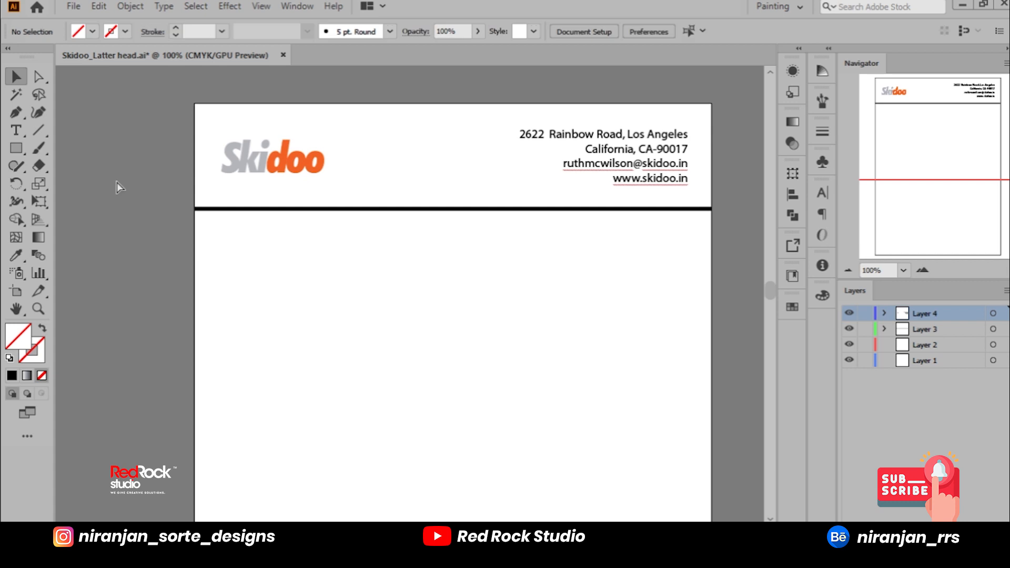
Step: Set the header dividing line's stroke weight to 3 pt
{"action": "key", "text": "ctrl+0"}
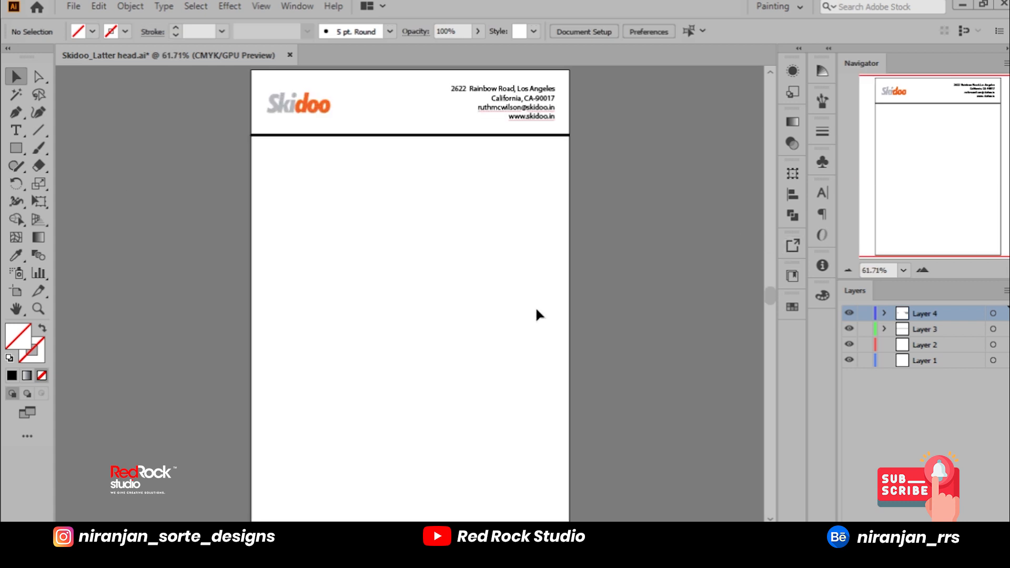
{"action": "left_click", "coordinate": [408, 136]}
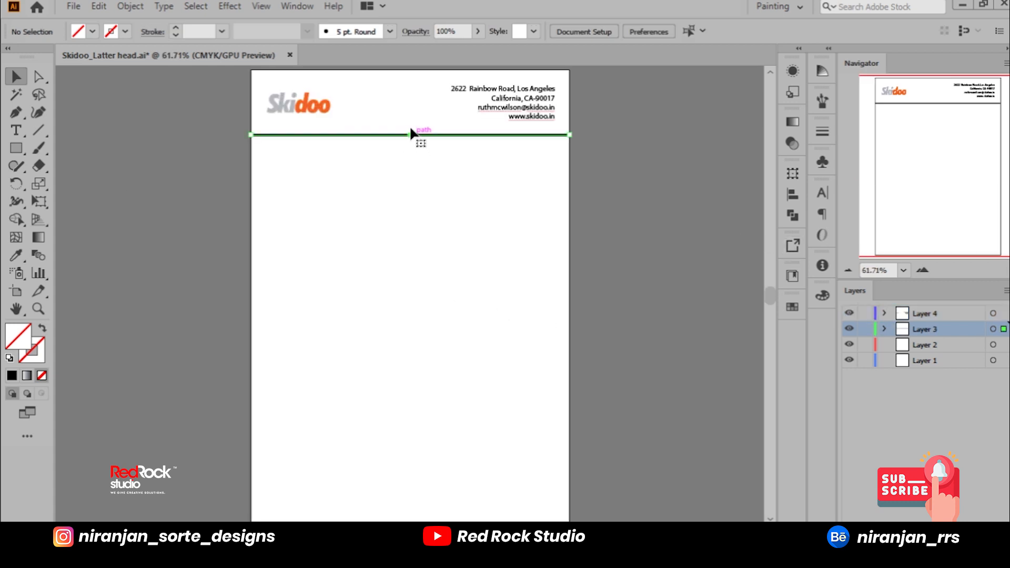
{"action": "key", "text": "ctrl+1"}
{"action": "left_click", "coordinate": [222, 31]}
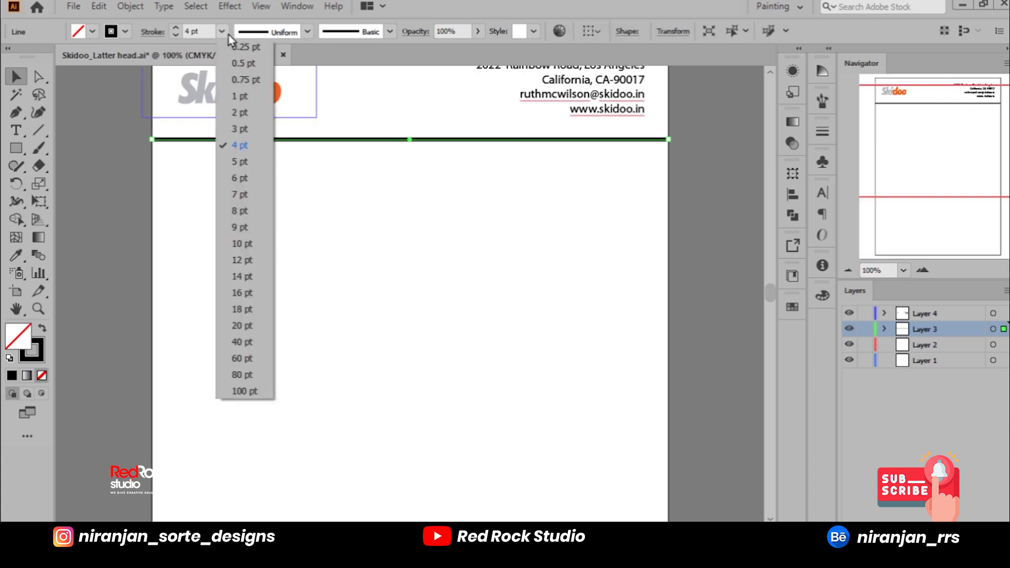
{"action": "left_click", "coordinate": [243, 128]}
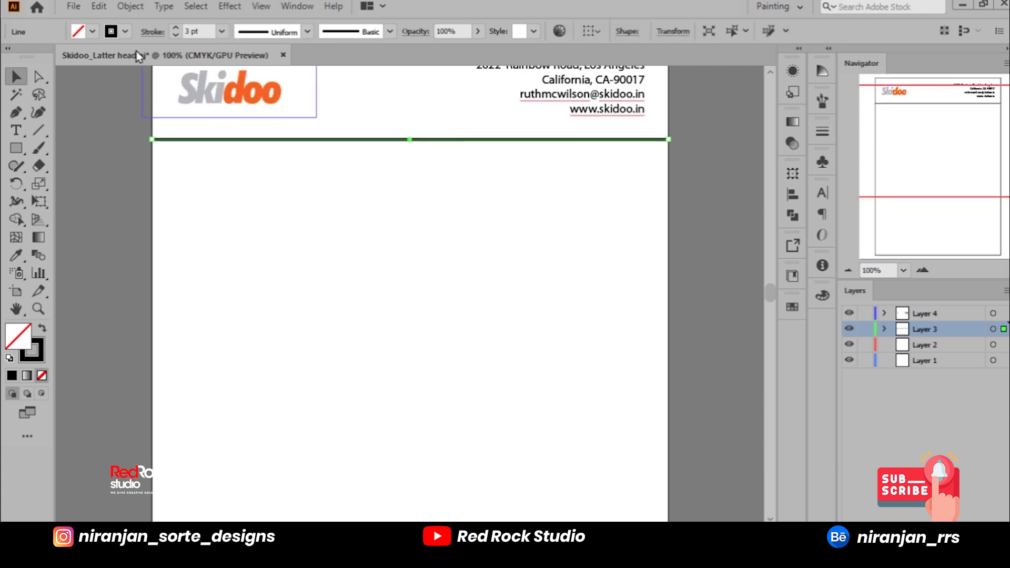
Step: Expand the dividing line into a filled shape and place a copy of it just below
{"action": "left_click", "coordinate": [97, 5]}
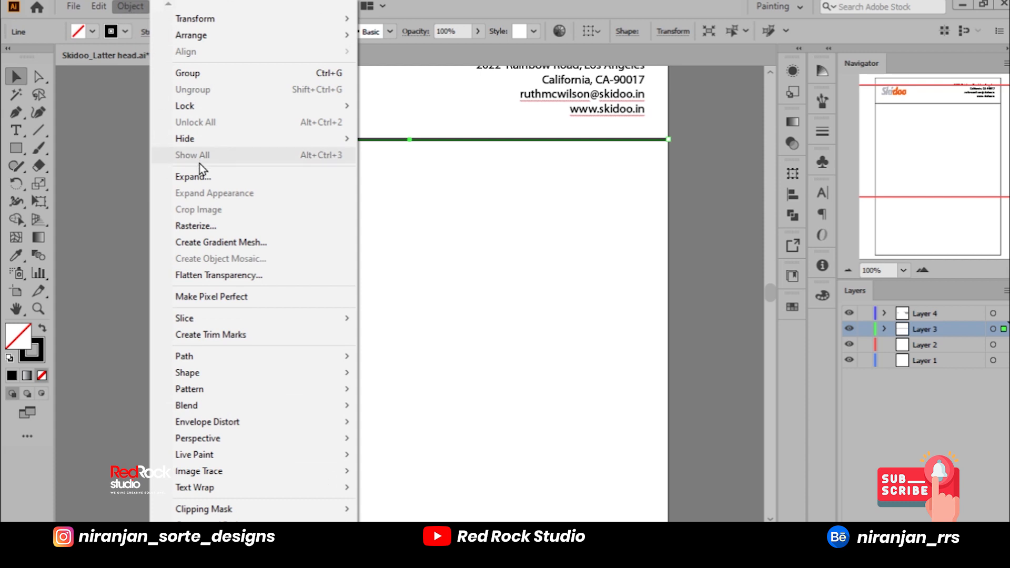
{"action": "left_click", "coordinate": [201, 175]}
{"action": "left_click", "coordinate": [482, 369]}
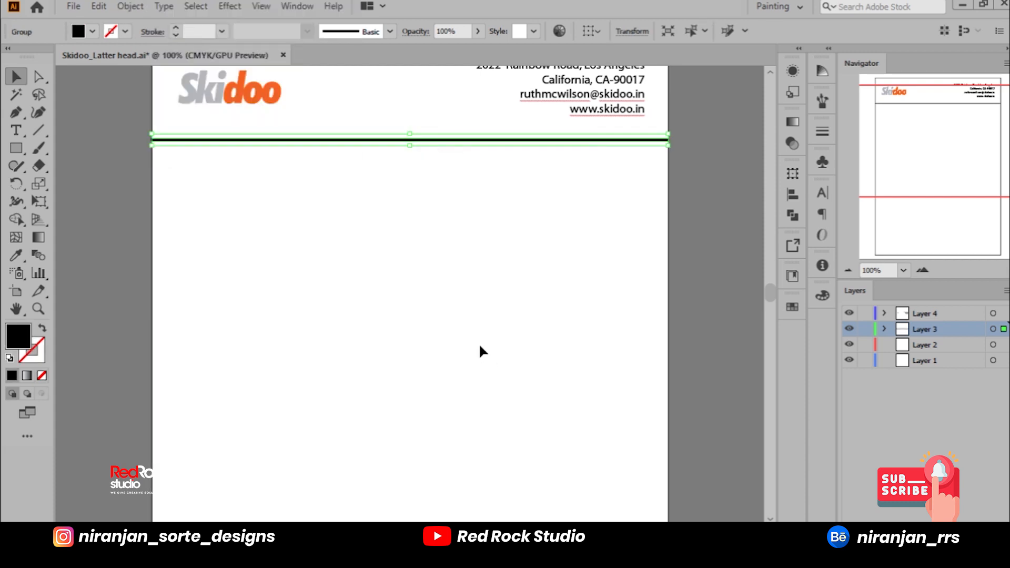
{"action": "left_click", "coordinate": [472, 330]}
{"action": "left_click_drag", "start_coordinate": [421, 140], "coordinate": [431, 152]}
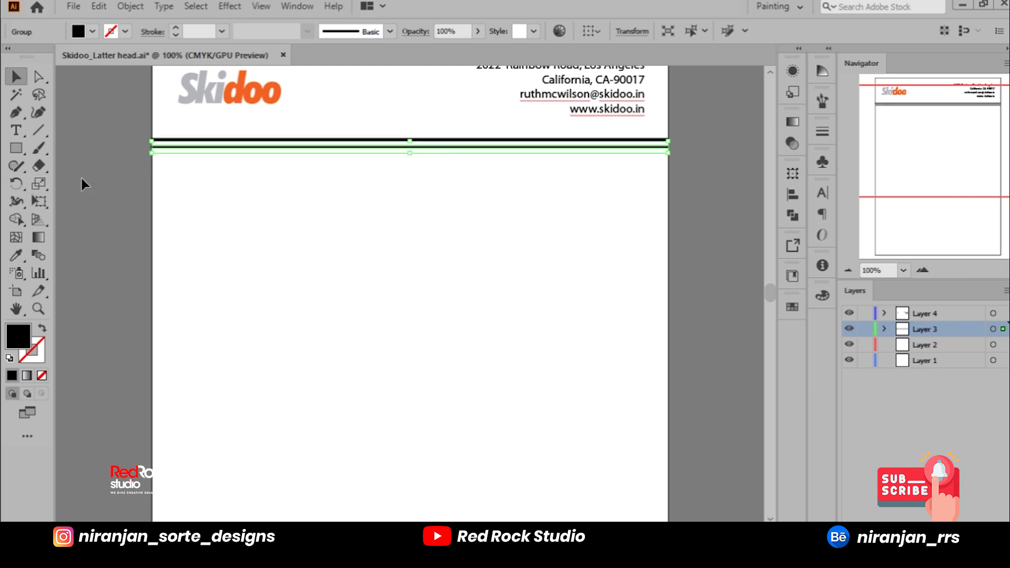
{"action": "left_click", "coordinate": [169, 179]}
Step: Recolour the upper dividing line with the grey sampled from the Skidoo logo
{"action": "left_click", "coordinate": [225, 139]}
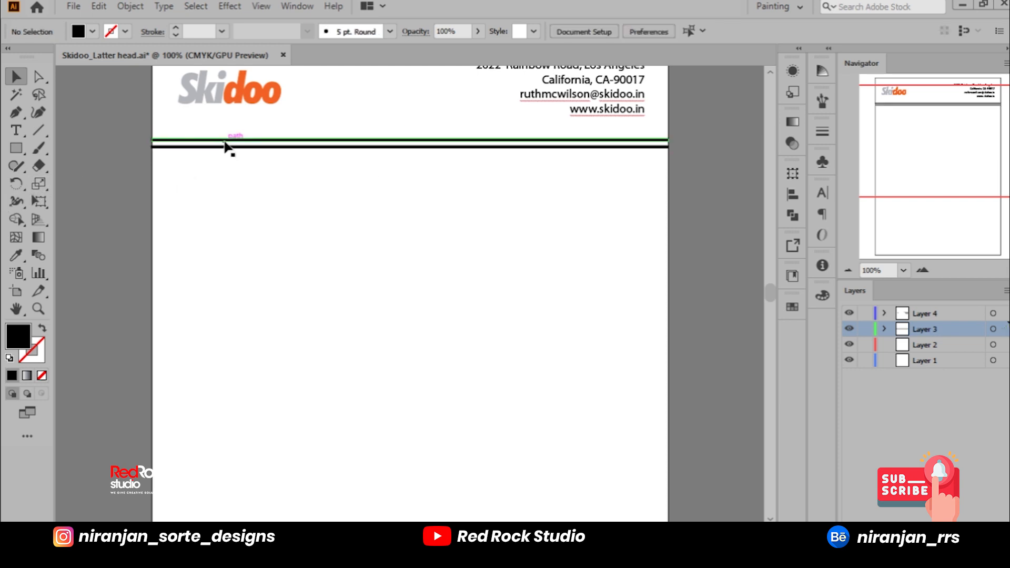
{"action": "left_click", "coordinate": [16, 255]}
{"action": "left_click", "coordinate": [211, 90]}
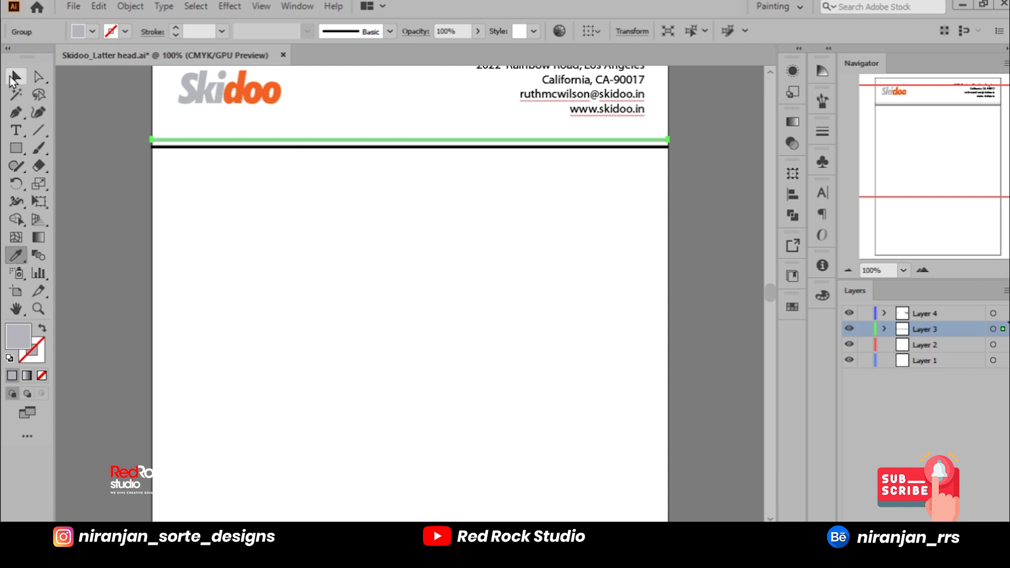
{"action": "left_click", "coordinate": [16, 77]}
{"action": "left_click", "coordinate": [297, 198]}
Step: Recolour the lower dividing line with the orange sampled from the Skidoo logo
{"action": "left_click", "coordinate": [324, 148]}
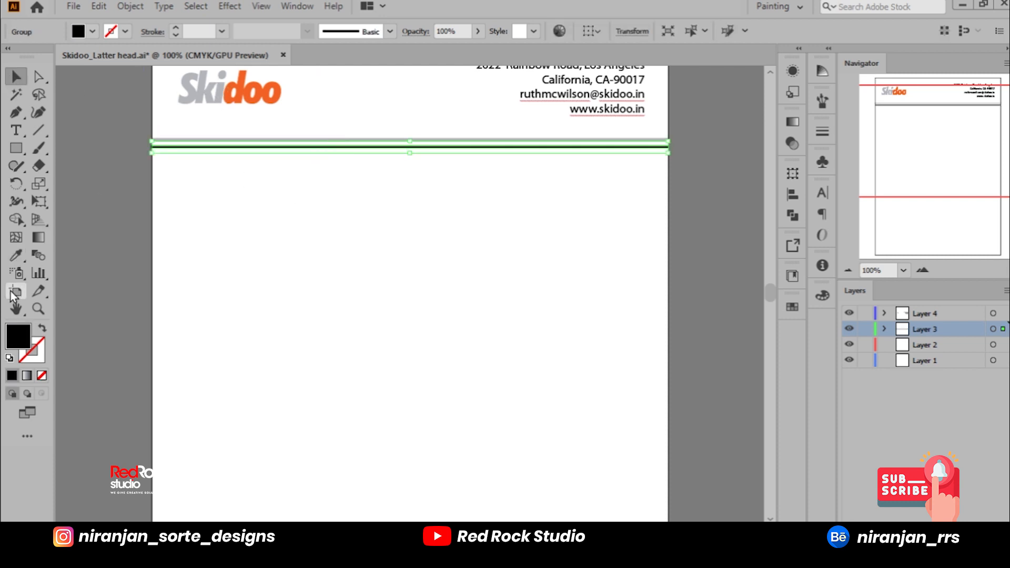
{"action": "left_click", "coordinate": [26, 252]}
{"action": "left_click", "coordinate": [232, 84]}
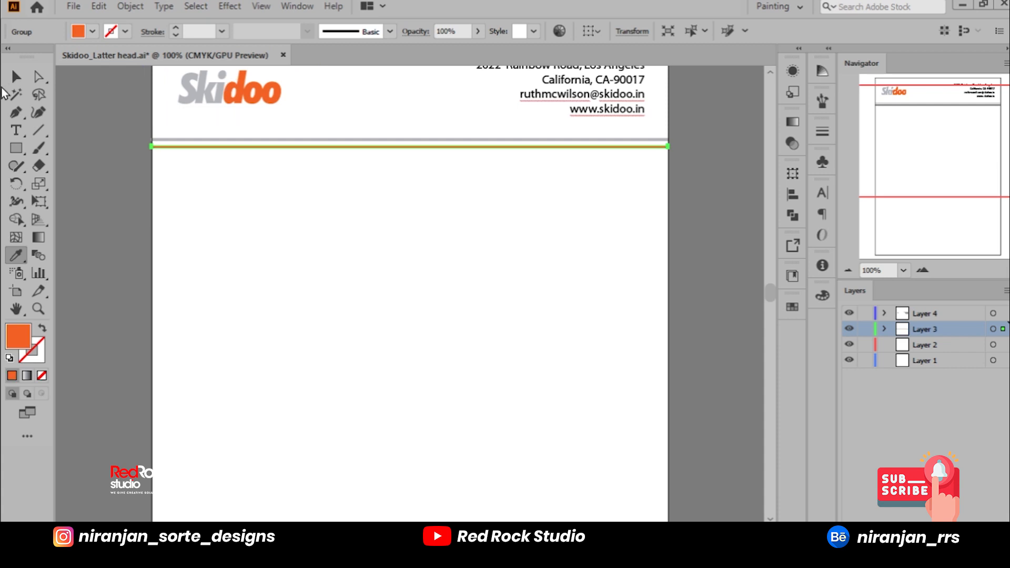
{"action": "key", "text": "v"}
Step: Move the orange line up closer to the grey line, leaving a narrow gap between them
{"action": "scroll", "coordinate": [413, 120], "scroll_direction": "up", "scroll_amount": 3}
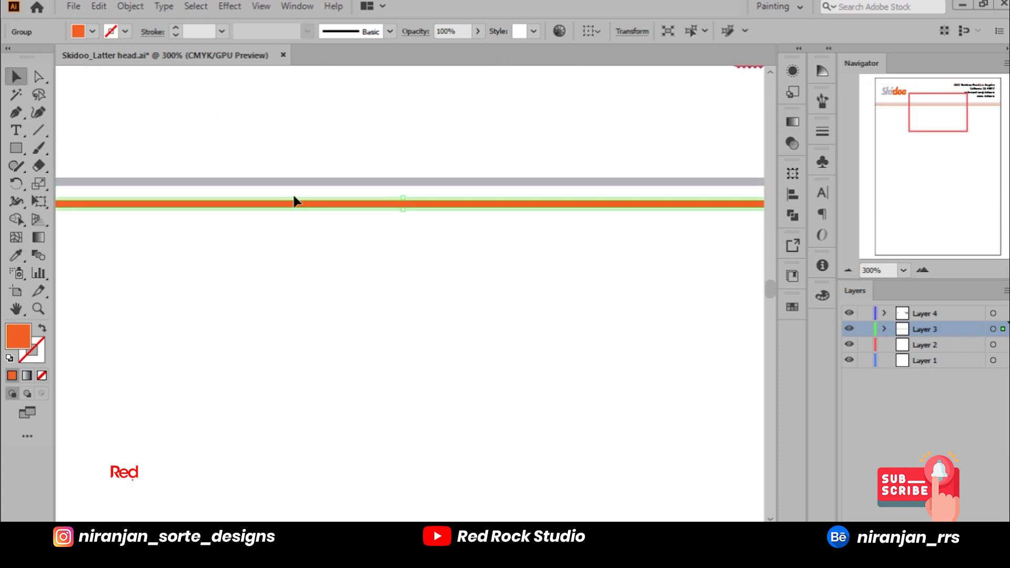
{"action": "left_click_drag", "start_coordinate": [293, 204], "coordinate": [286, 200]}
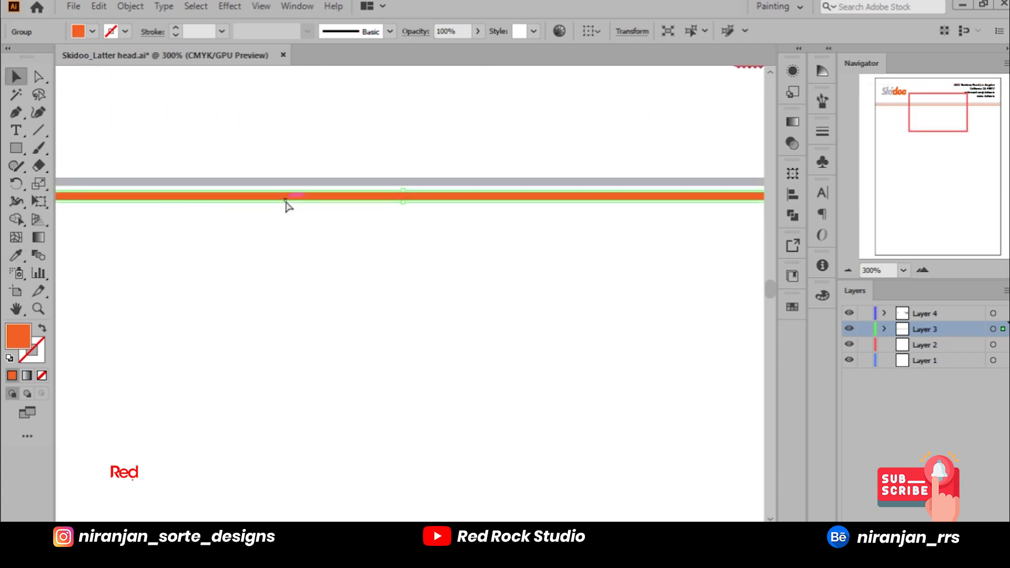
{"action": "key", "text": "ctrl+0"}
{"action": "left_click", "coordinate": [655, 273]}
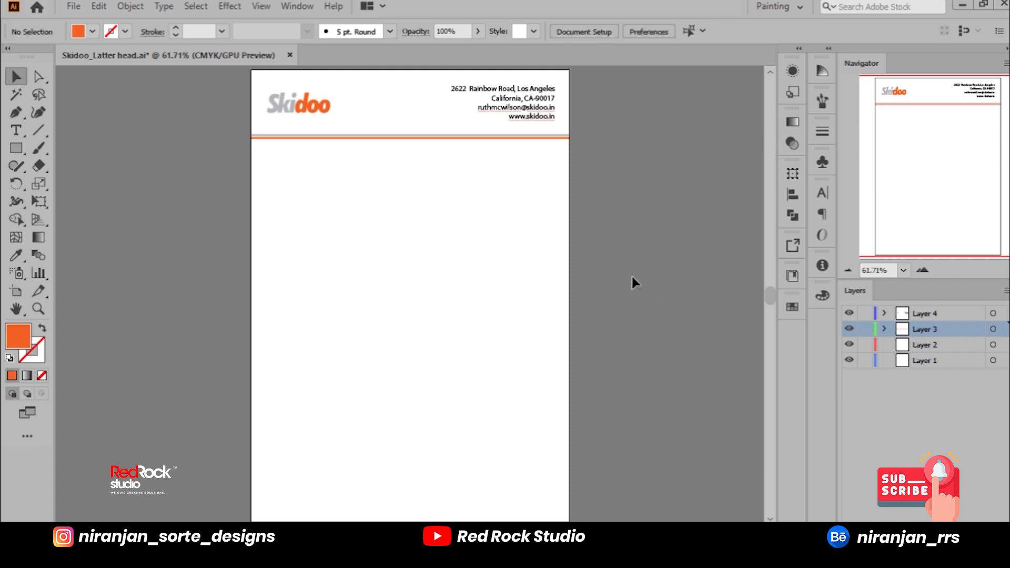
Step: Add the text "DATE" near the page's left side below the header lines
{"action": "left_click", "coordinate": [17, 130]}
{"action": "left_click", "coordinate": [299, 231]}
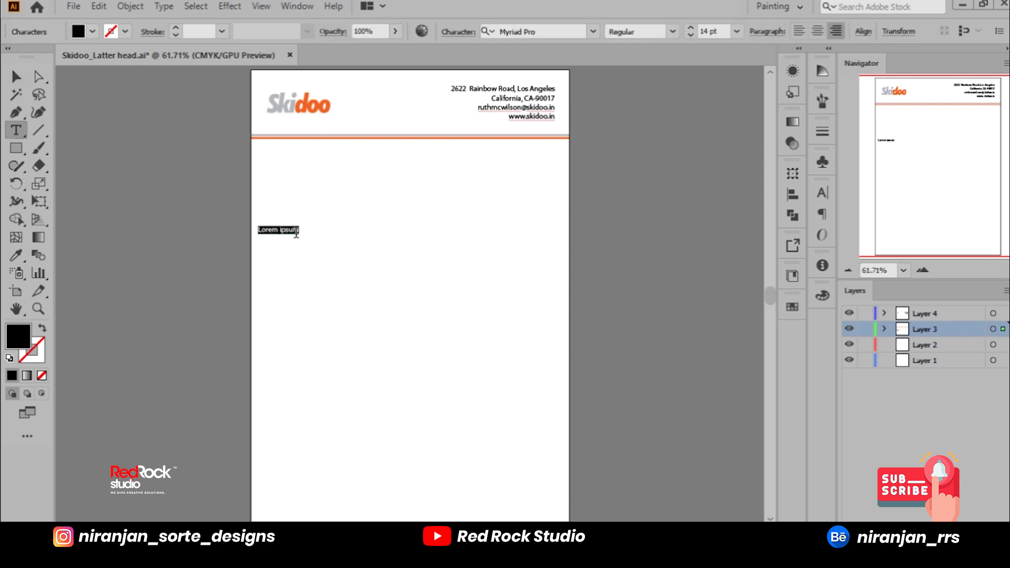
{"action": "key", "text": "BackSpace"}
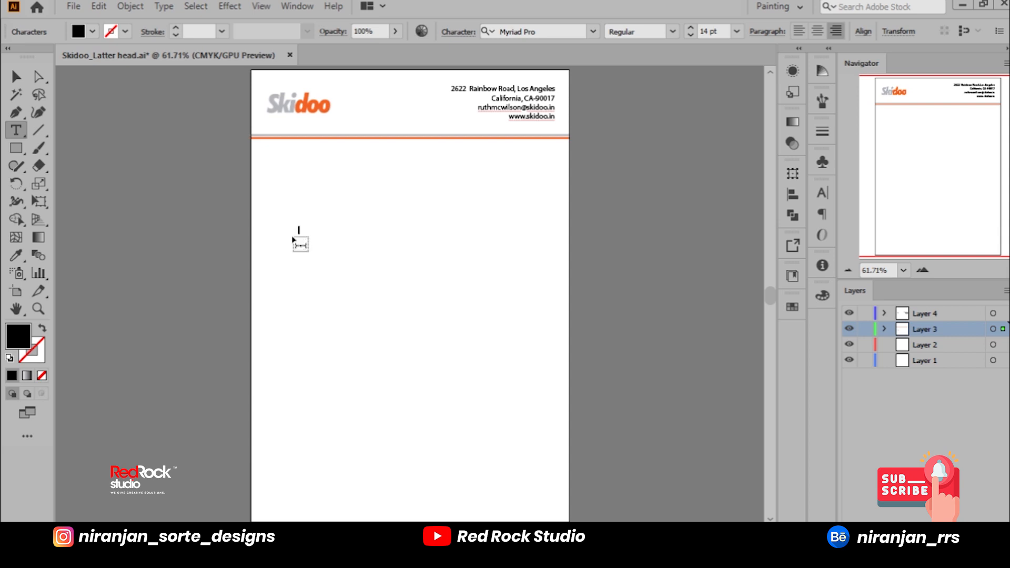
{"action": "type", "text": "Da"}
{"action": "scroll", "coordinate": [300, 246], "scroll_direction": "up", "scroll_amount": 4}
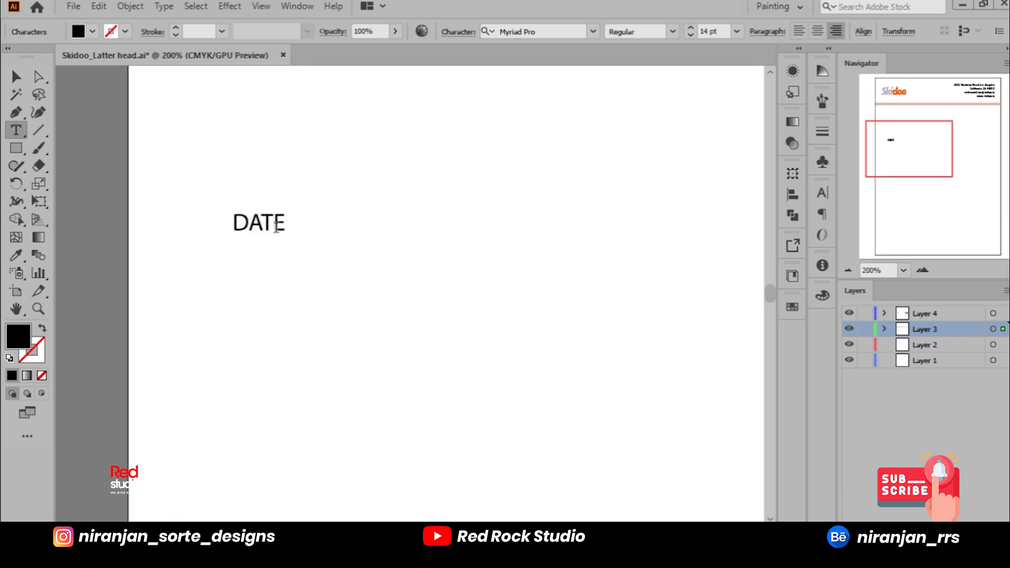
Step: Extend the date text with blank fields so that it reads "DATE__/__/_____"
{"action": "type", "text": "__"}
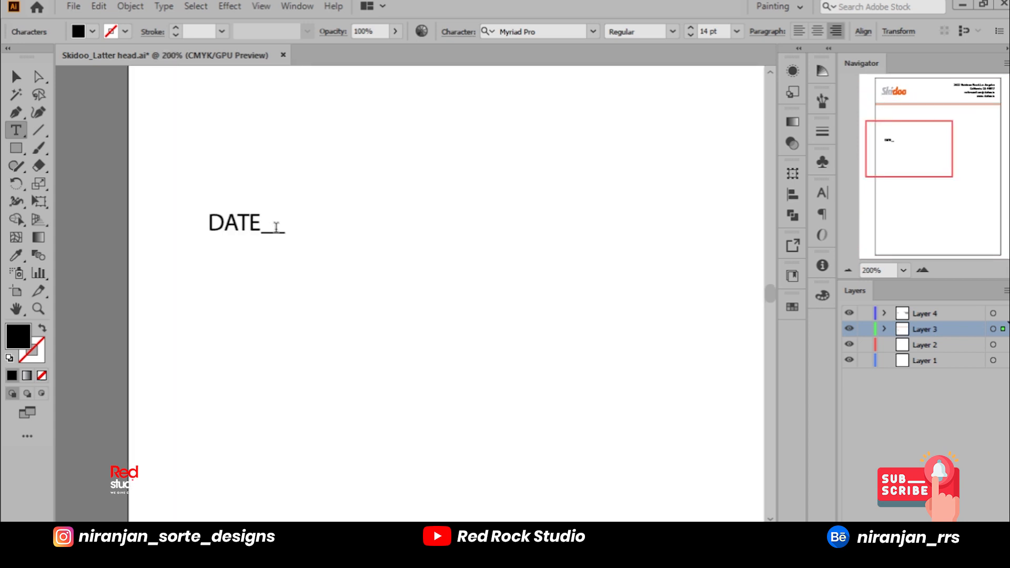
{"action": "type", "text": "?"}
{"action": "key", "text": "BackSpace"}
{"action": "type", "text": "/"}
{"action": "type", "text": "__"}
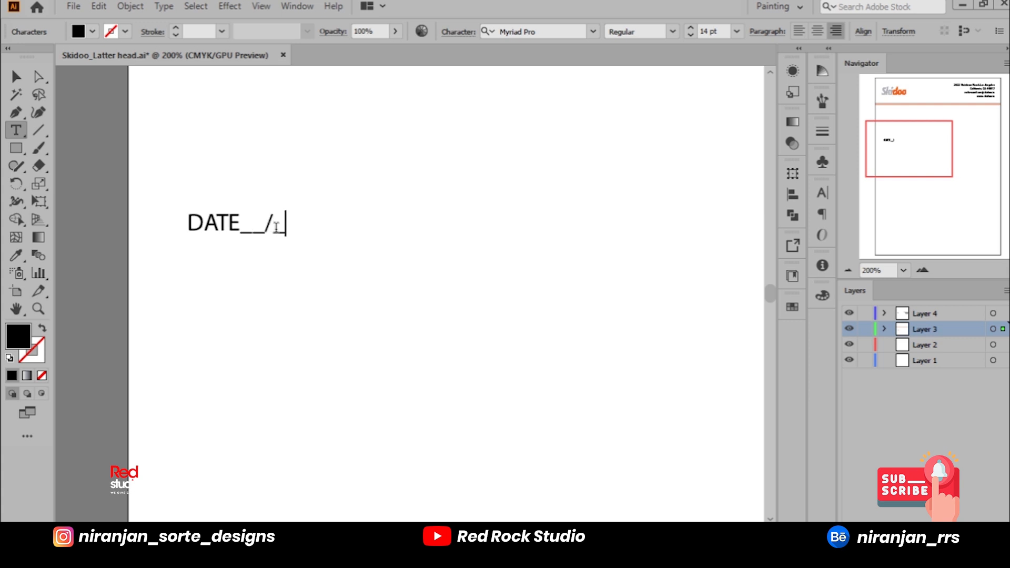
{"action": "type", "text": "/"}
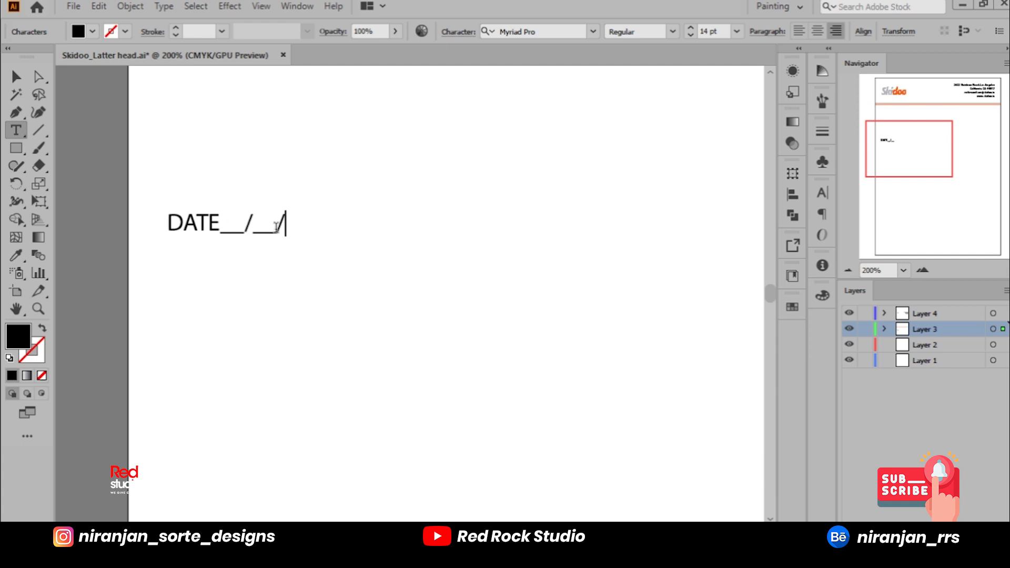
{"action": "type", "text": "____"}
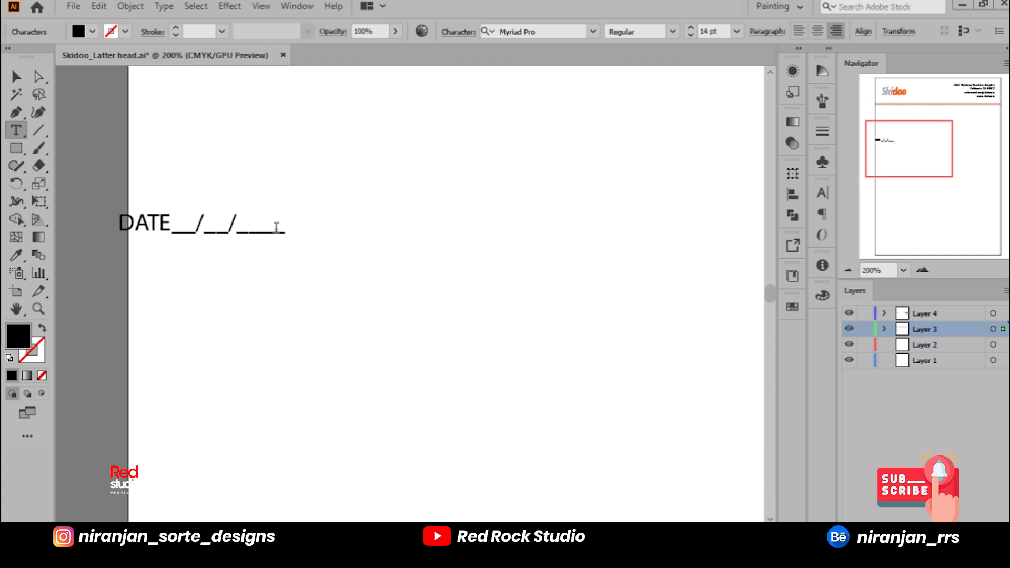
{"action": "type", "text": "_"}
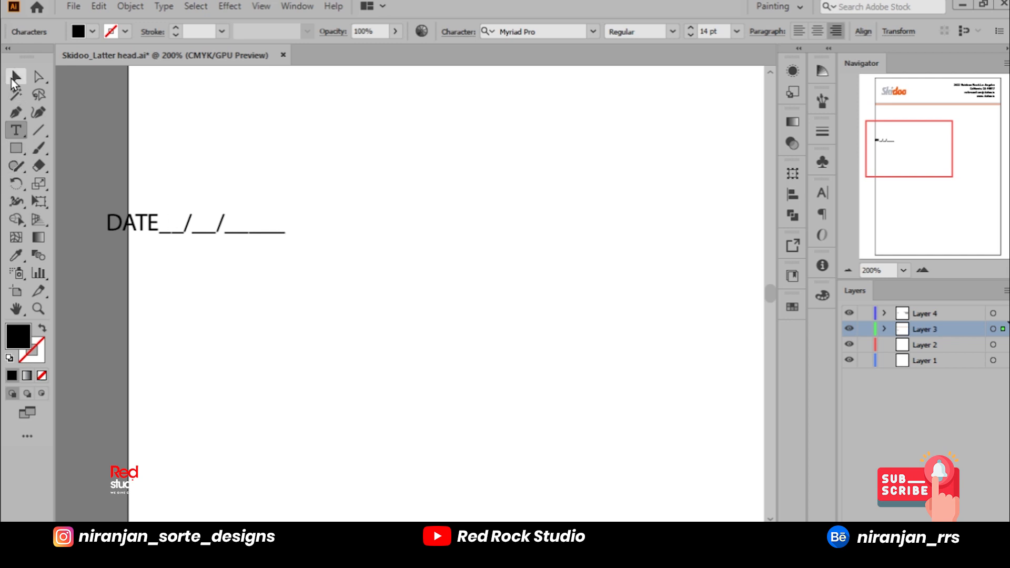
Step: Move the date text up to just below the header lines, aligned with the logo's left edge
{"action": "left_click", "coordinate": [13, 79]}
{"action": "scroll", "coordinate": [291, 218], "scroll_direction": "down", "scroll_amount": 3}
{"action": "scroll", "coordinate": [318, 129], "scroll_direction": "up", "scroll_amount": 1}
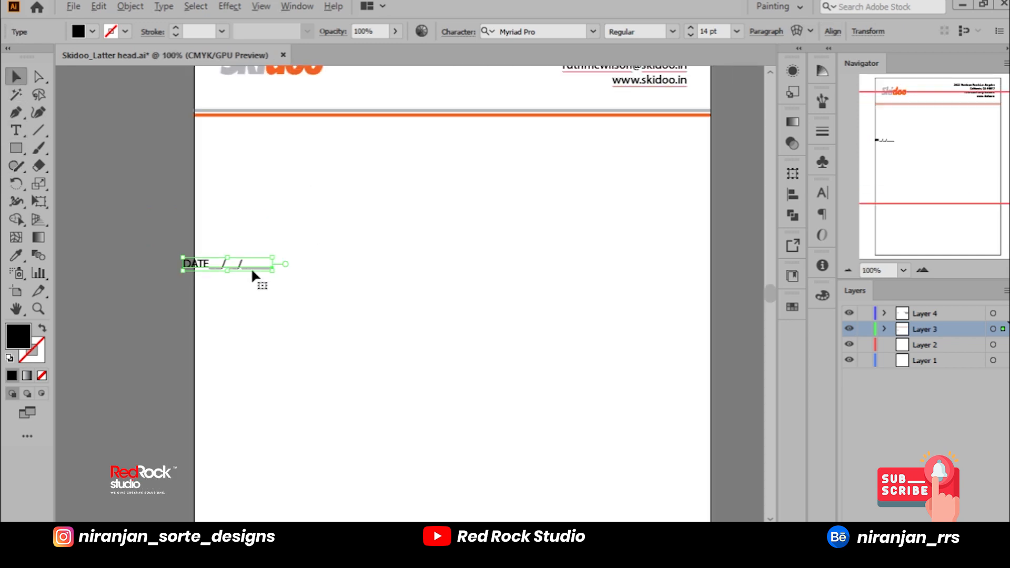
{"action": "left_click_drag", "start_coordinate": [254, 266], "coordinate": [294, 138]}
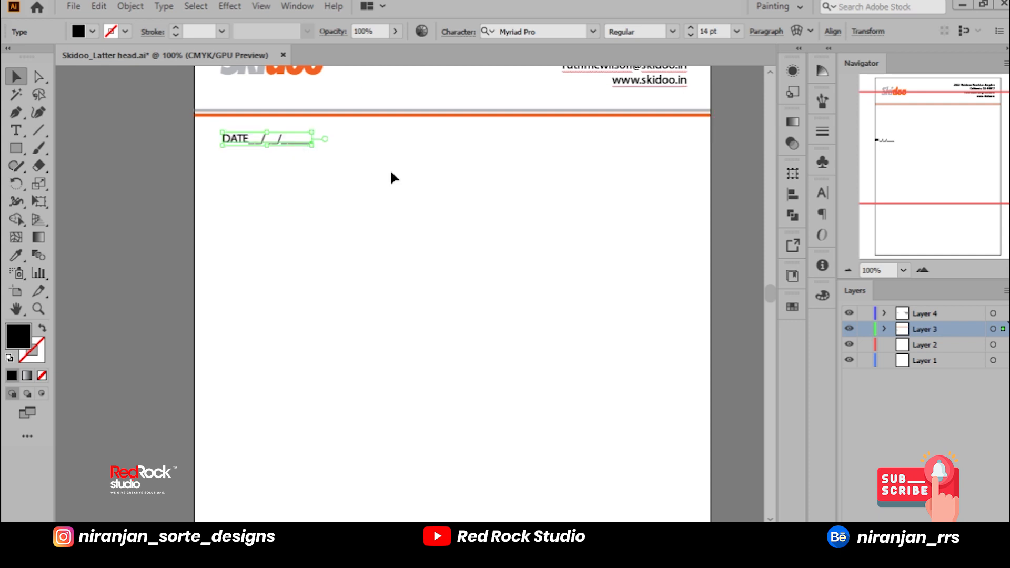
{"action": "left_click", "coordinate": [733, 261]}
Step: Move the date text across the page to line up with the right edge of the contact details
{"action": "left_click_drag", "start_coordinate": [621, 222], "coordinate": [557, 259]}
{"action": "left_click_drag", "start_coordinate": [229, 175], "coordinate": [608, 182]}
{"action": "left_click", "coordinate": [684, 197]}
{"action": "left_click", "coordinate": [674, 193]}
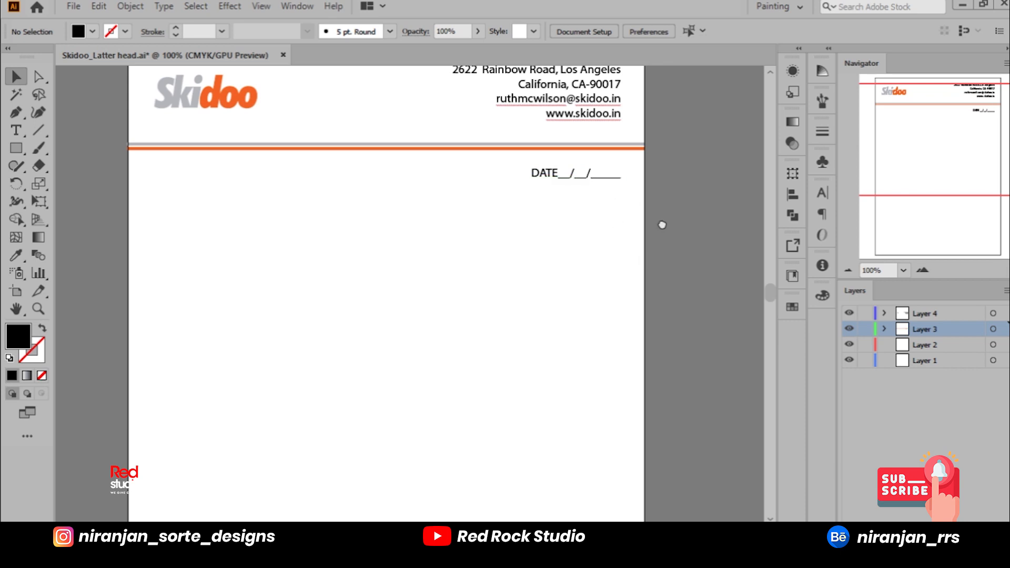
Step: Move the date text back to the page's left margin, directly below the header lines
{"action": "scroll", "coordinate": [668, 200], "scroll_direction": "down", "scroll_amount": 3}
{"action": "scroll", "coordinate": [678, 169], "scroll_direction": "down", "scroll_amount": 1}
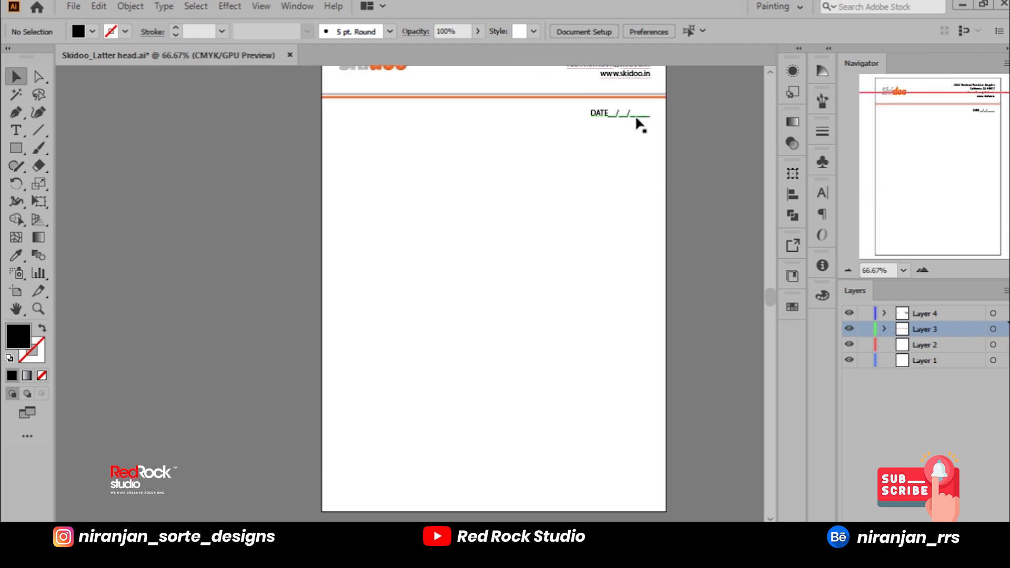
{"action": "left_click_drag", "start_coordinate": [638, 121], "coordinate": [390, 117]}
{"action": "left_click", "coordinate": [683, 177]}
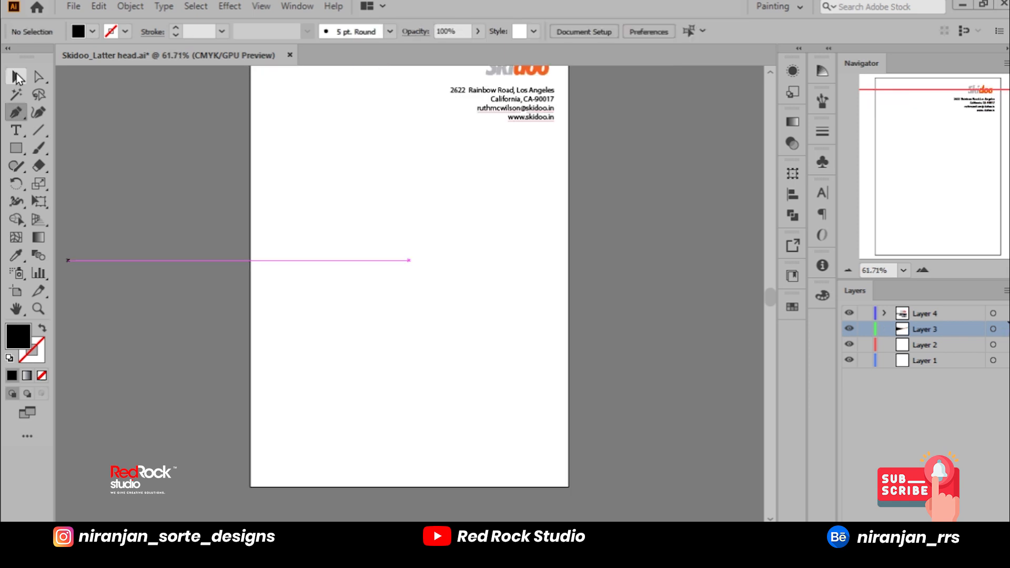
Step: On the letterhead version with the logo above the contact details, draw a full-width horizontal line near the page's lower edge
{"action": "left_click", "coordinate": [41, 136]}
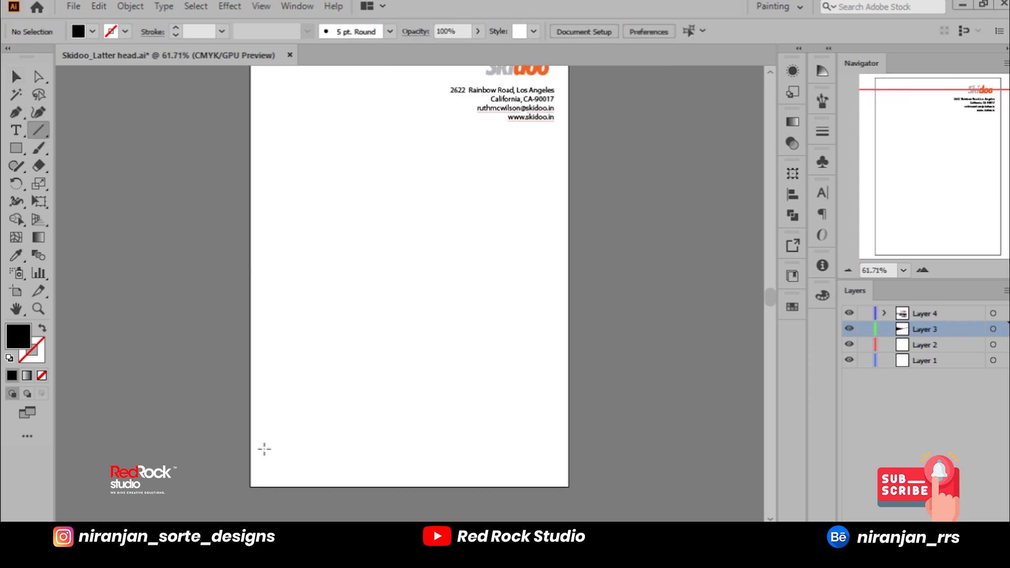
{"action": "left_click_drag", "start_coordinate": [251, 452], "coordinate": [568, 445]}
{"action": "key", "text": "v"}
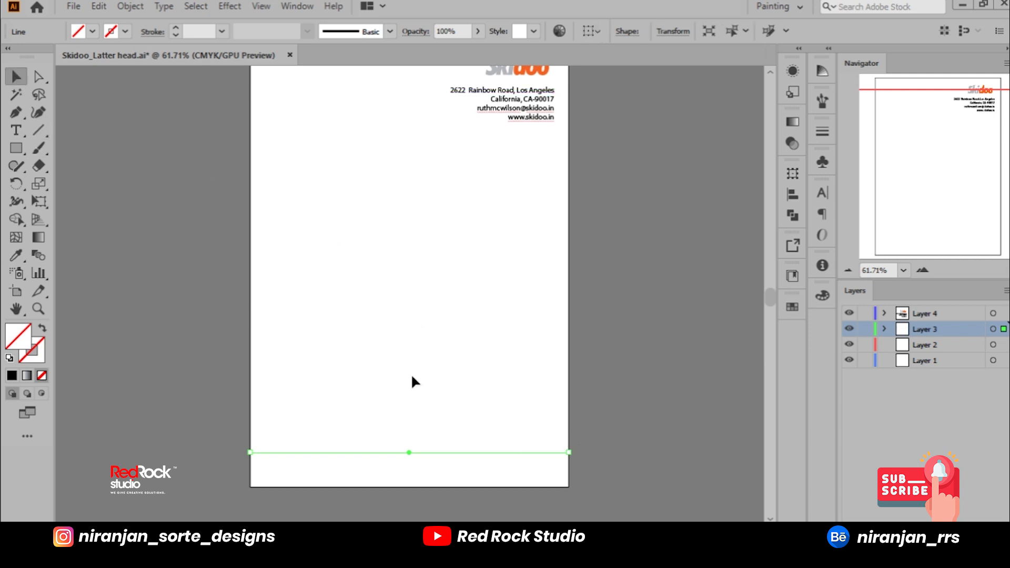
Step: Give the footer line a 3 pt stroke in the orange sampled from the Skidoo logo, without fill
{"action": "left_click", "coordinate": [16, 255]}
{"action": "left_click", "coordinate": [543, 69]}
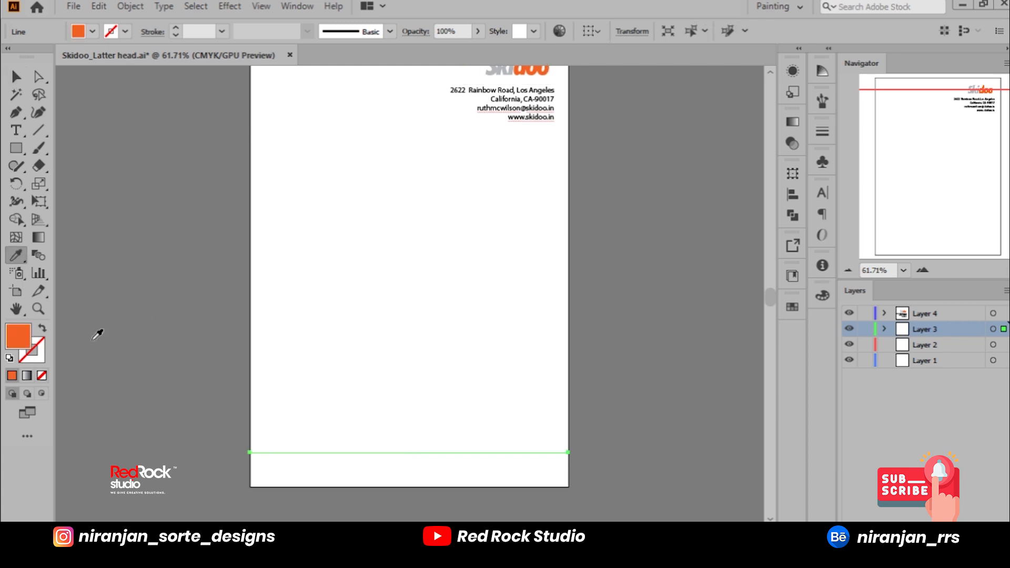
{"action": "left_click", "coordinate": [43, 330]}
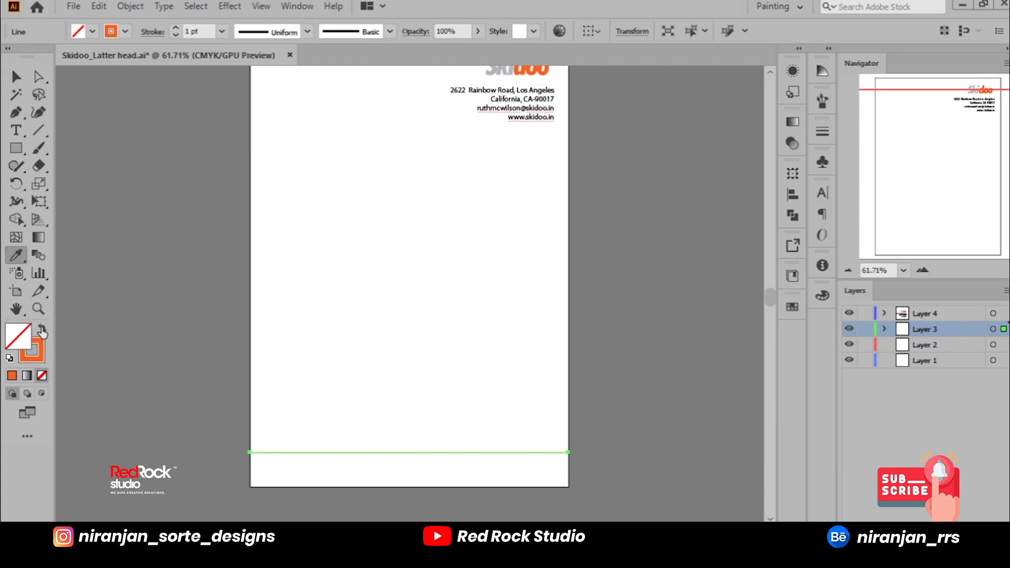
{"action": "left_click", "coordinate": [222, 32]}
{"action": "left_click", "coordinate": [241, 136]}
{"action": "key", "text": "v"}
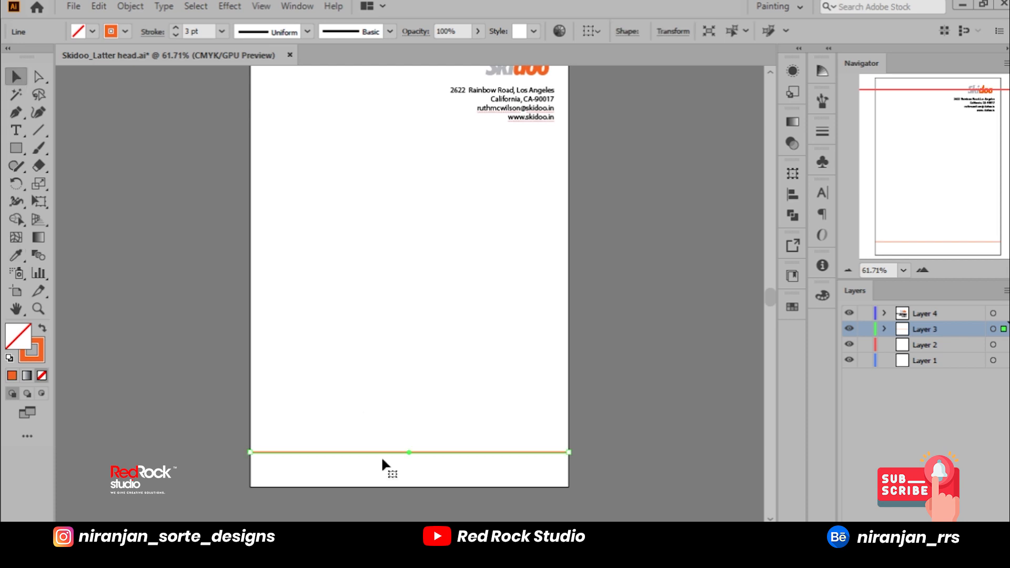
{"action": "scroll", "coordinate": [402, 463], "scroll_direction": "up", "scroll_amount": 3}
{"action": "mouse_move", "coordinate": [419, 433]}
{"action": "left_mouse_down"}
{"action": "mouse_move", "coordinate": [418, 450]}
{"action": "mouse_move", "coordinate": [419, 441]}
{"action": "left_mouse_up"}
{"action": "scroll", "coordinate": [437, 458], "scroll_direction": "down", "scroll_amount": 3}
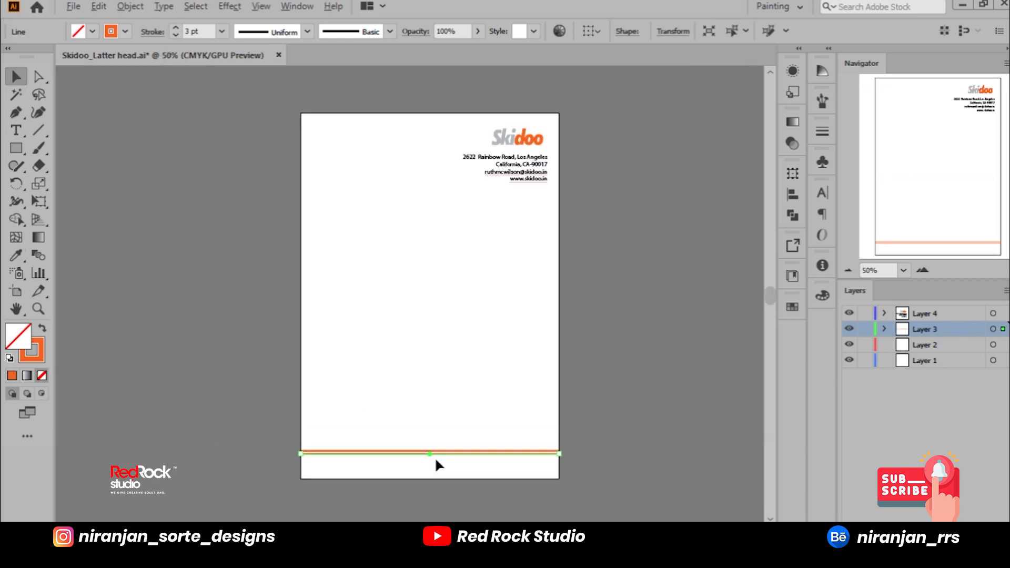
{"action": "scroll", "coordinate": [451, 460], "scroll_direction": "up", "scroll_amount": 1}
{"action": "left_click", "coordinate": [451, 460]}
Step: Set the footer line's stroke weight to 5 pt and expand it into a filled shape
{"action": "left_click", "coordinate": [446, 449]}
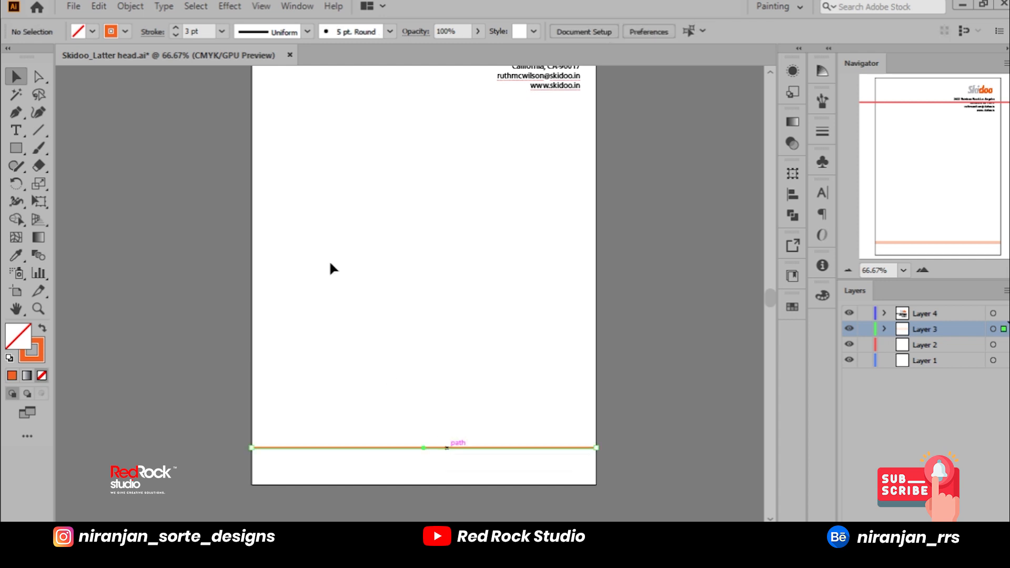
{"action": "left_click", "coordinate": [221, 31]}
{"action": "left_click", "coordinate": [240, 162]}
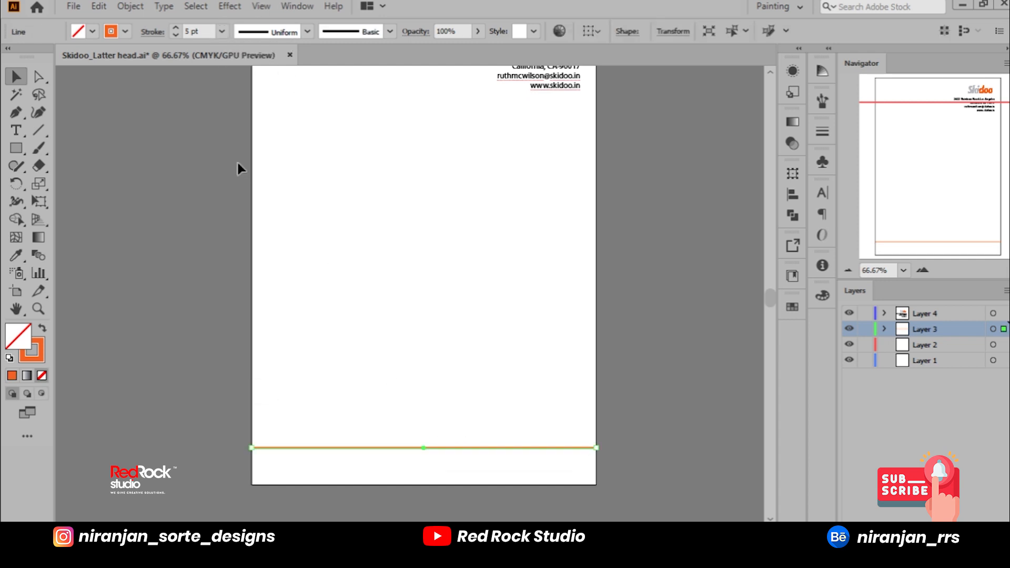
{"action": "left_click", "coordinate": [120, 7]}
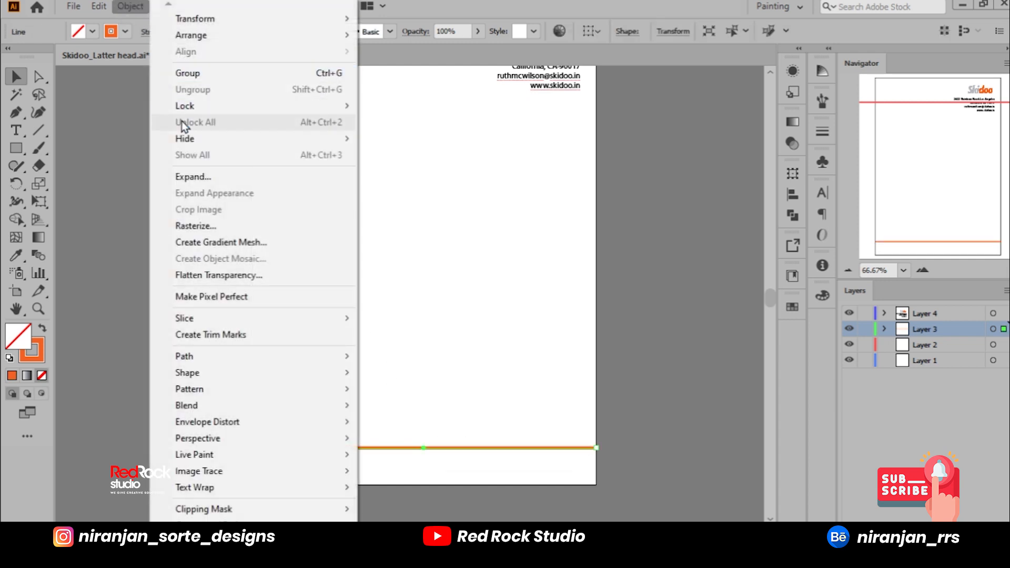
{"action": "left_click", "coordinate": [190, 176]}
{"action": "left_click", "coordinate": [485, 366]}
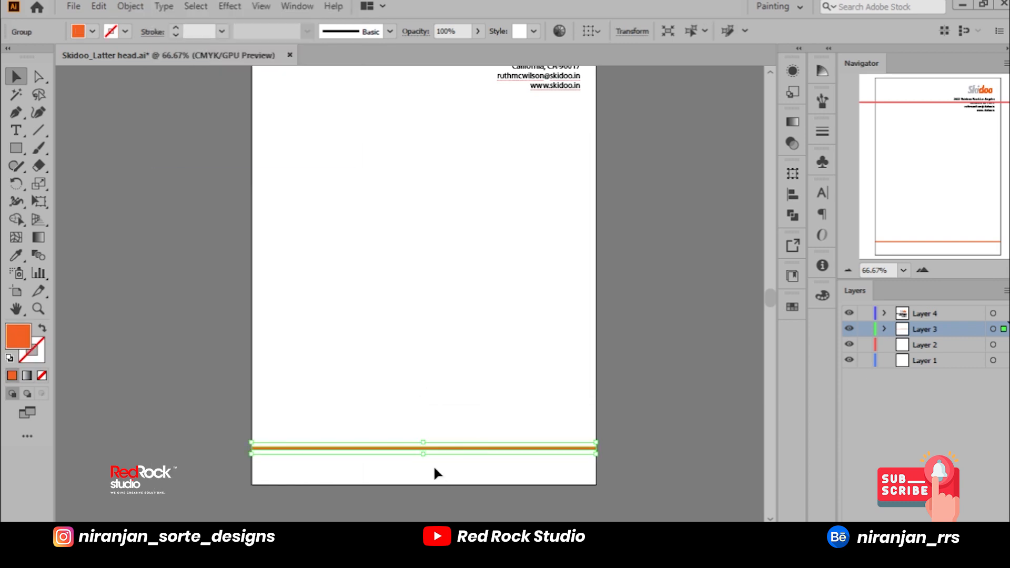
Step: Duplicate the expanded orange footer line just below the original, leaving a narrow gap between the two
{"action": "scroll", "coordinate": [428, 466], "scroll_direction": "up", "scroll_amount": 4}
{"action": "left_click", "coordinate": [428, 465]}
{"action": "left_click_drag", "start_coordinate": [415, 388], "coordinate": [443, 449]}
{"action": "scroll", "coordinate": [424, 419], "scroll_direction": "down", "scroll_amount": 3}
{"action": "left_click", "coordinate": [443, 453]}
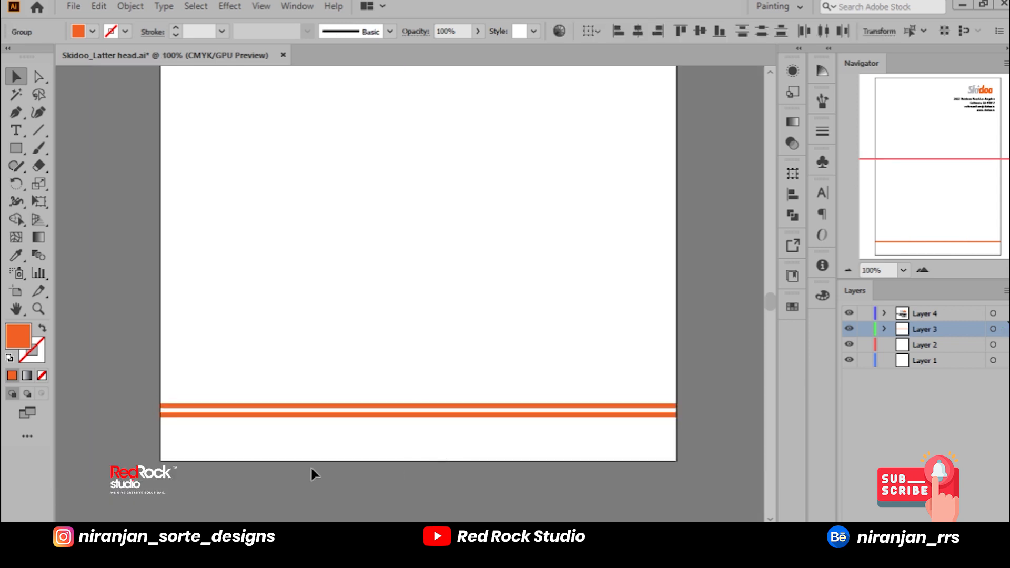
{"action": "scroll", "coordinate": [152, 426], "scroll_direction": "up", "scroll_amount": 5}
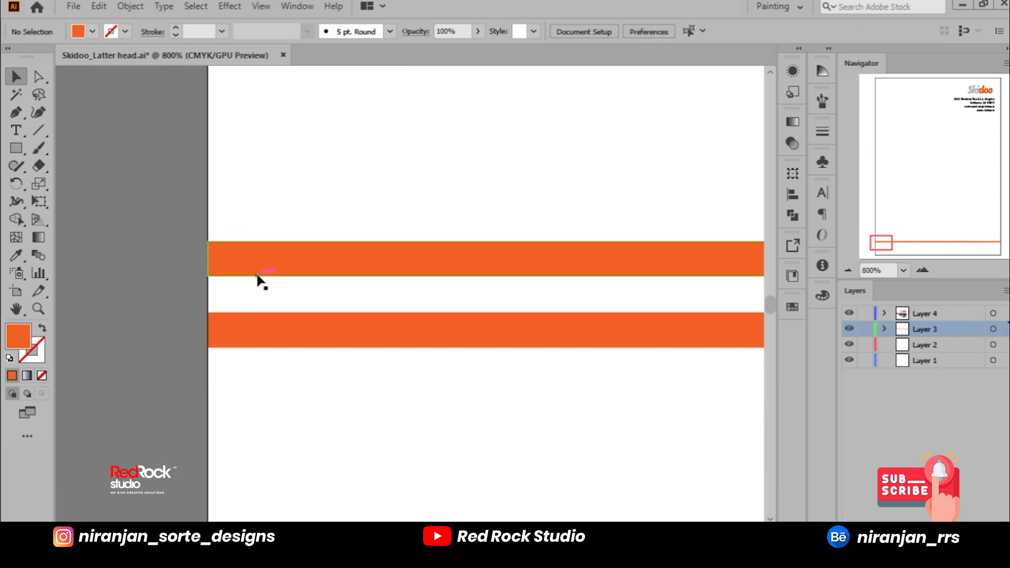
{"action": "scroll", "coordinate": [409, 287], "scroll_direction": "down", "scroll_amount": 5}
Step: Move both orange footer lines down together, closer to the page's lower edge
{"action": "left_click", "coordinate": [418, 287]}
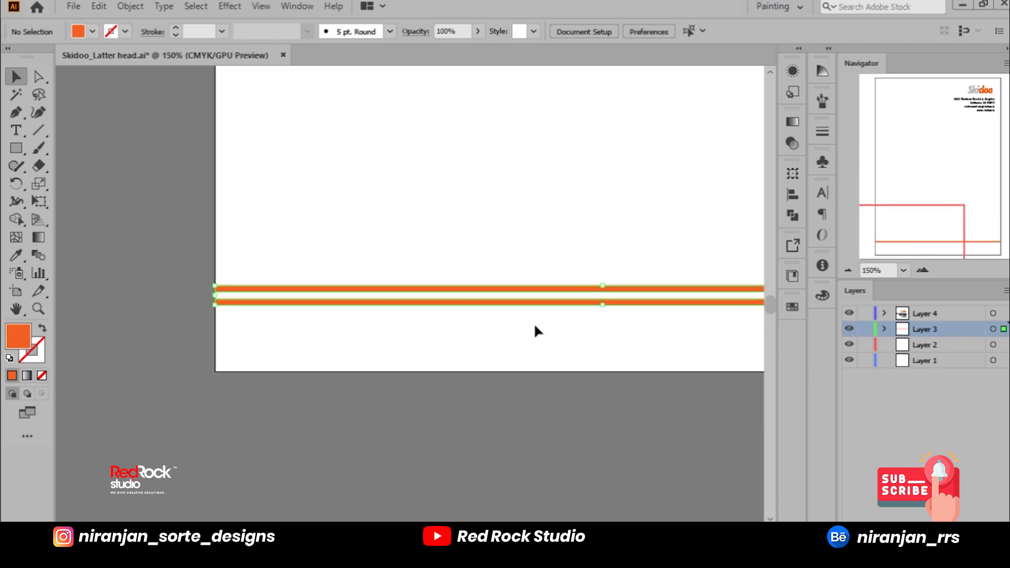
{"action": "key", "text": "shift+Down"}
{"action": "key", "text": "shift+Down"}
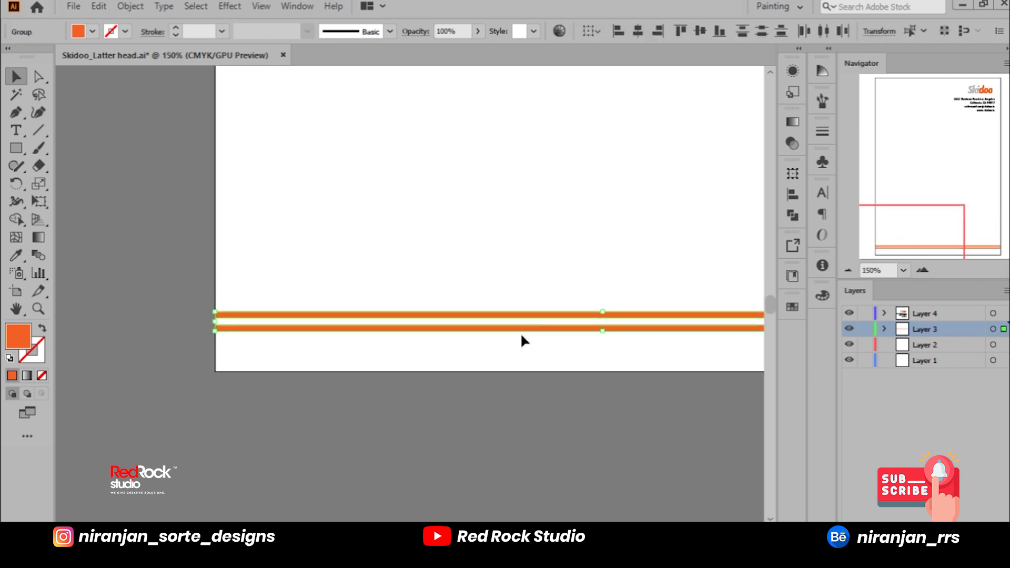
{"action": "key", "text": "ctrl+0"}
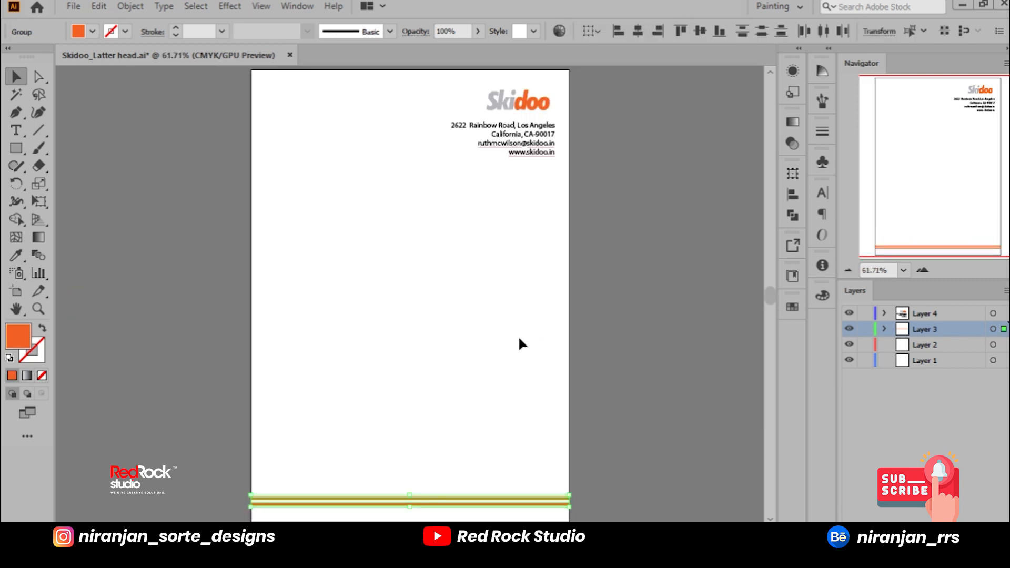
{"action": "key", "text": "shift+Down"}
{"action": "key", "text": "shift+Up"}
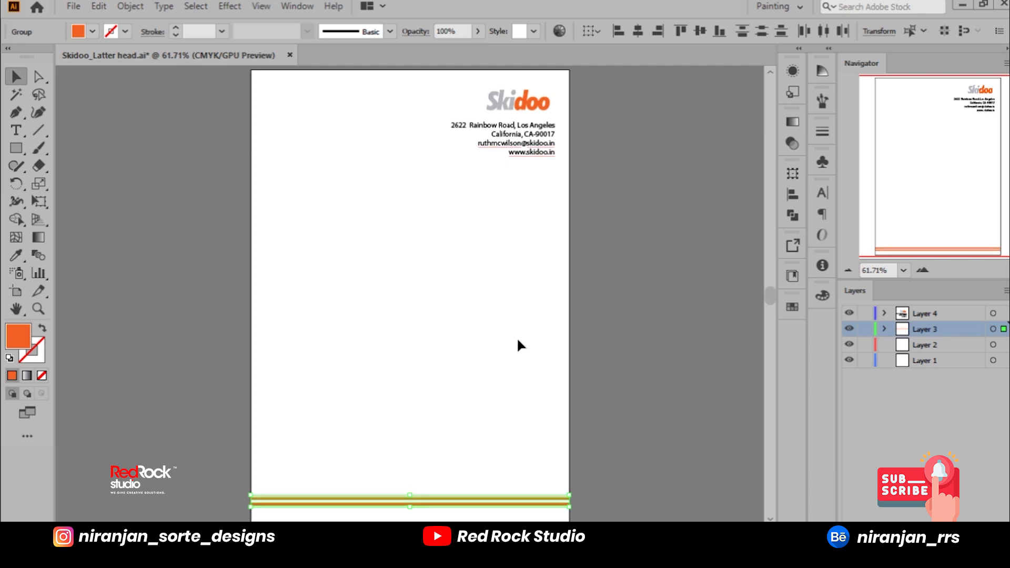
{"action": "left_click", "coordinate": [769, 430]}
{"action": "left_click", "coordinate": [606, 422]}
Step: Recolour the upper footer line with the grey sampled from the Skidoo logo
{"action": "left_click_drag", "start_coordinate": [587, 325], "coordinate": [519, 512]}
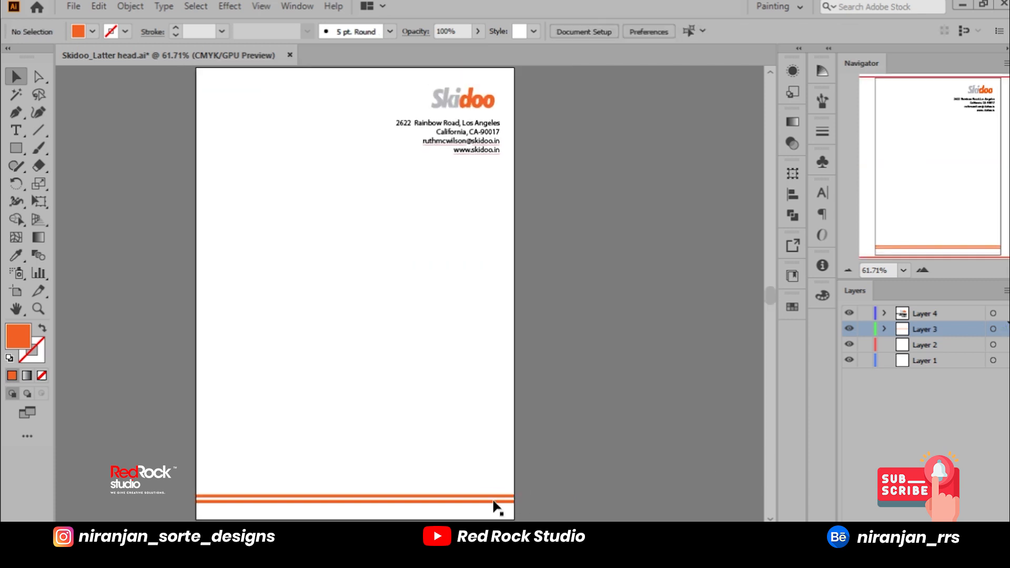
{"action": "left_click", "coordinate": [489, 497]}
{"action": "left_click", "coordinate": [17, 257]}
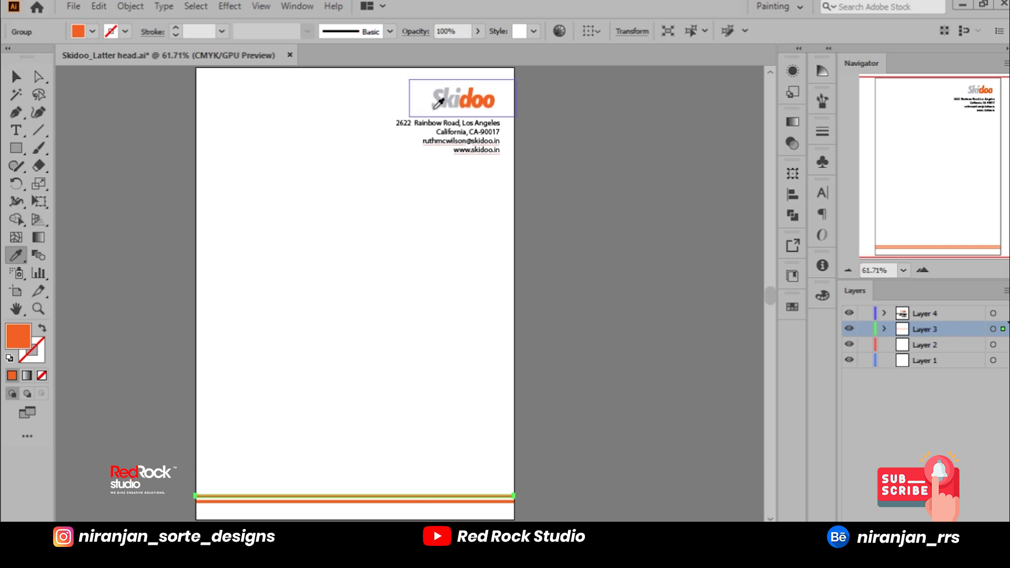
{"action": "left_click", "coordinate": [445, 100]}
{"action": "key", "text": "v"}
{"action": "left_click", "coordinate": [471, 271]}
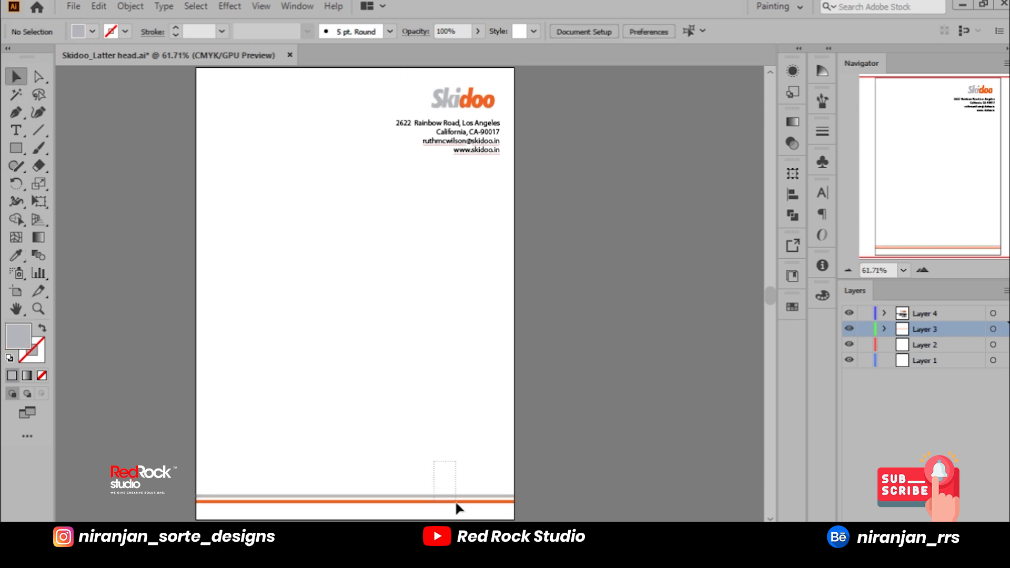
Step: Duplicate the grey and orange footer lines and place the copies just below the contact details
{"action": "left_click_drag", "start_coordinate": [457, 508], "coordinate": [462, 172]}
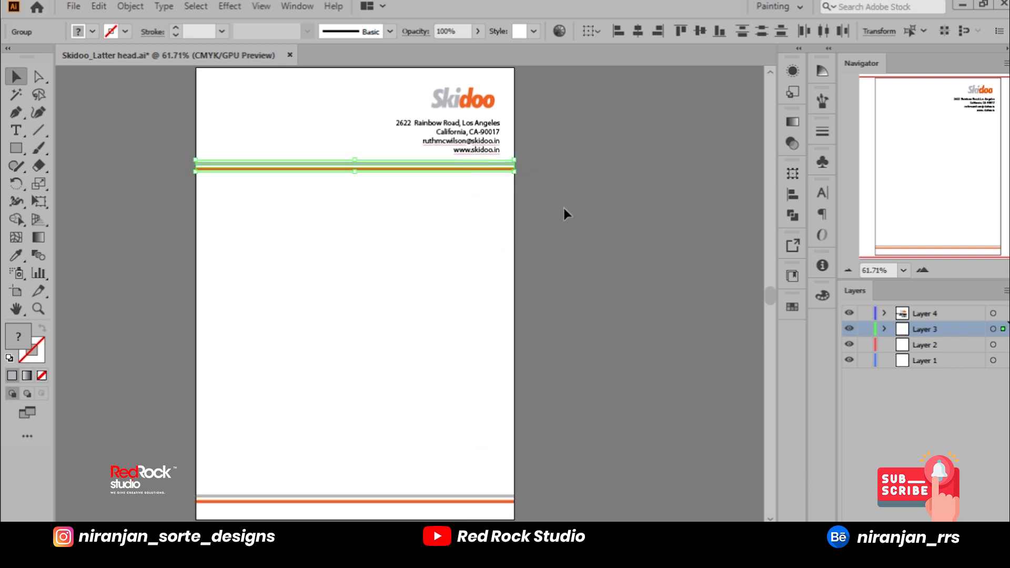
{"action": "left_click", "coordinate": [564, 207]}
Step: Delete the copied grey line below the contact details and move the orange line up into its place
{"action": "left_click", "coordinate": [476, 167]}
{"action": "scroll", "coordinate": [391, 167], "scroll_direction": "up", "scroll_amount": 2}
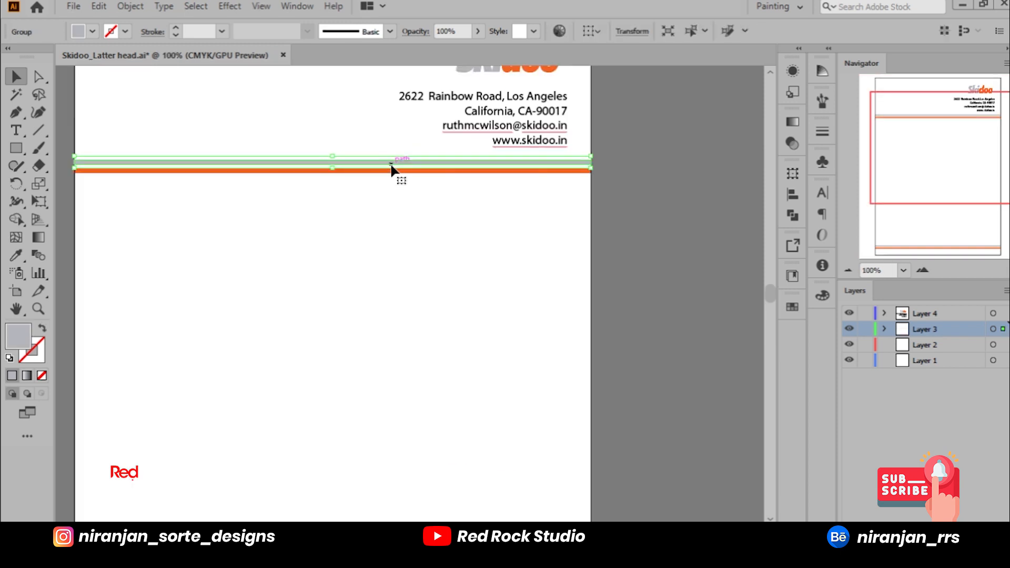
{"action": "key", "text": "Delete"}
{"action": "left_click_drag", "start_coordinate": [392, 170], "coordinate": [392, 158]}
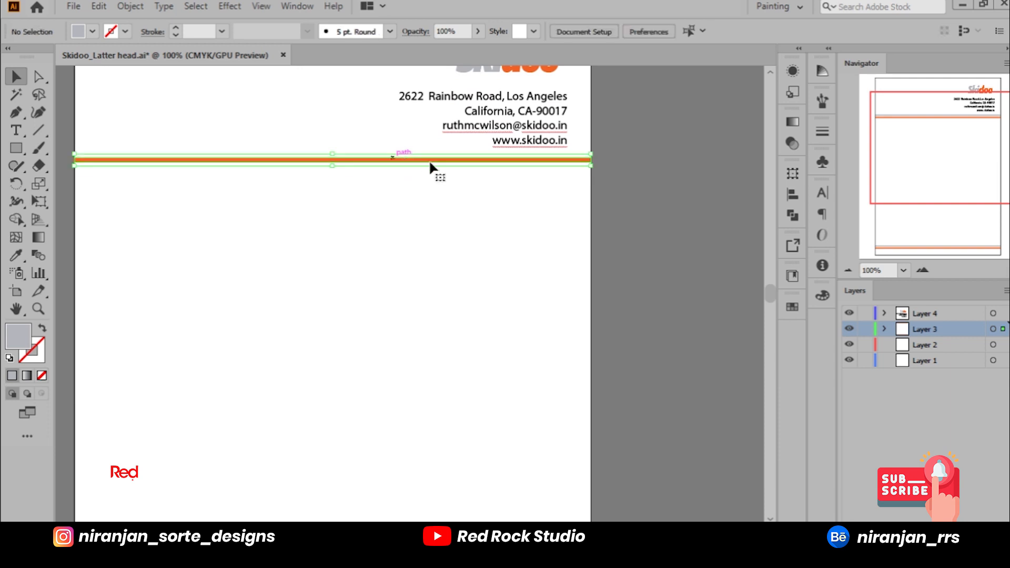
Step: Try to shorten the orange header line by pulling in its right end
{"action": "left_click_drag", "start_coordinate": [453, 173], "coordinate": [550, 215]}
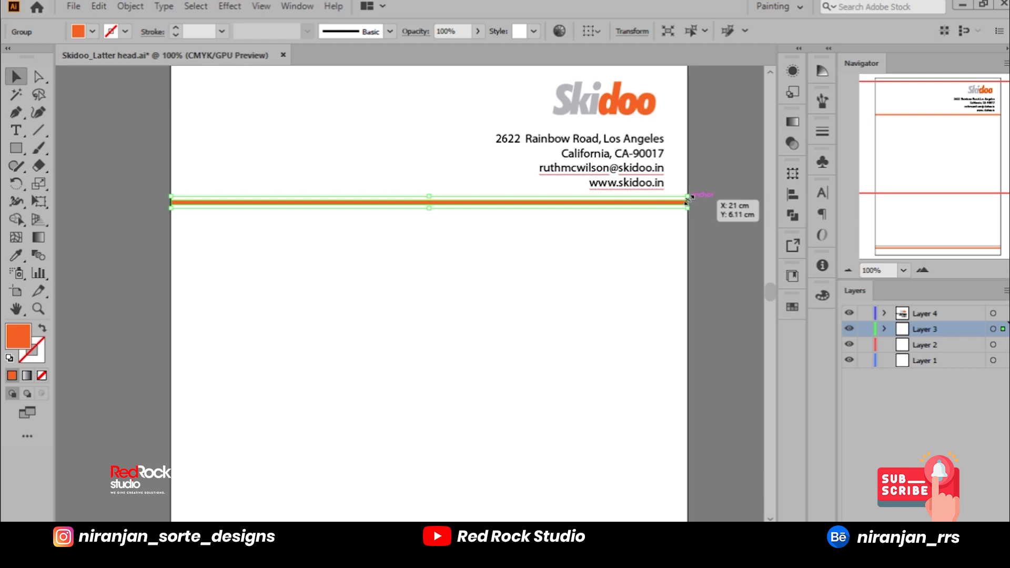
{"action": "left_click_drag", "start_coordinate": [689, 203], "coordinate": [413, 215]}
{"action": "key", "text": "ctrl+z"}
{"action": "left_click_drag", "start_coordinate": [689, 204], "coordinate": [603, 205]}
{"action": "key", "text": "ctrl+z"}
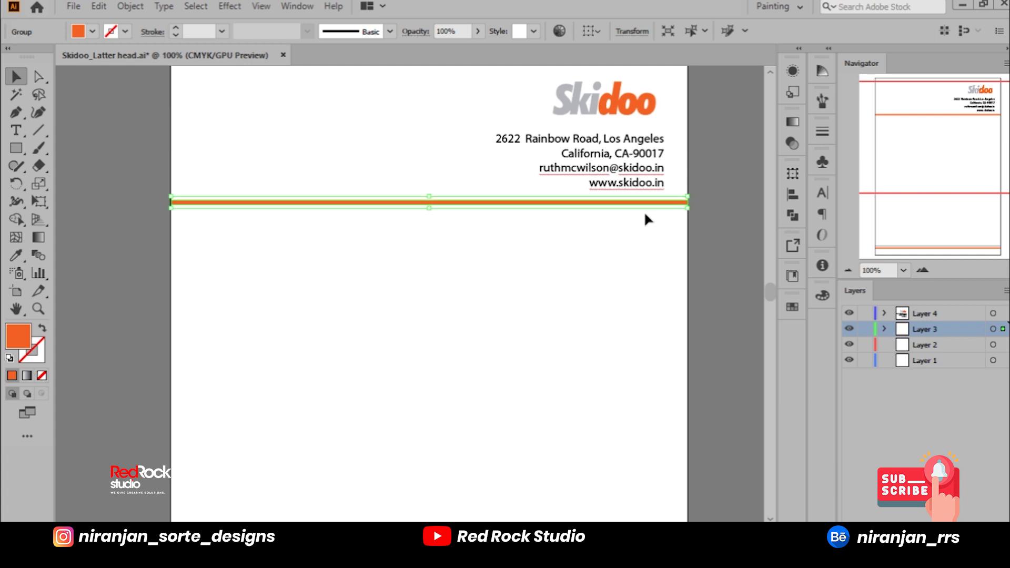
Step: Shorten the orange line below the contact details from its right end so it covers only the page's left half
{"action": "key", "text": "ctrl+plus"}
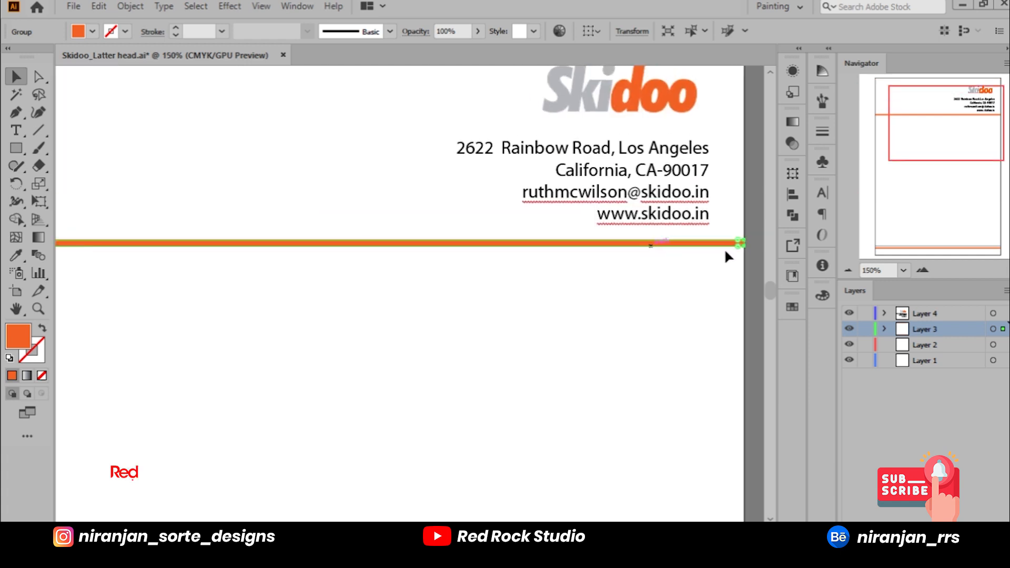
{"action": "left_click_drag", "start_coordinate": [746, 243], "coordinate": [359, 245]}
{"action": "left_click", "coordinate": [416, 261]}
Step: Recolour the full-width line beneath the shortened orange one with the grey sampled from the Skidoo logo
{"action": "left_click", "coordinate": [415, 246]}
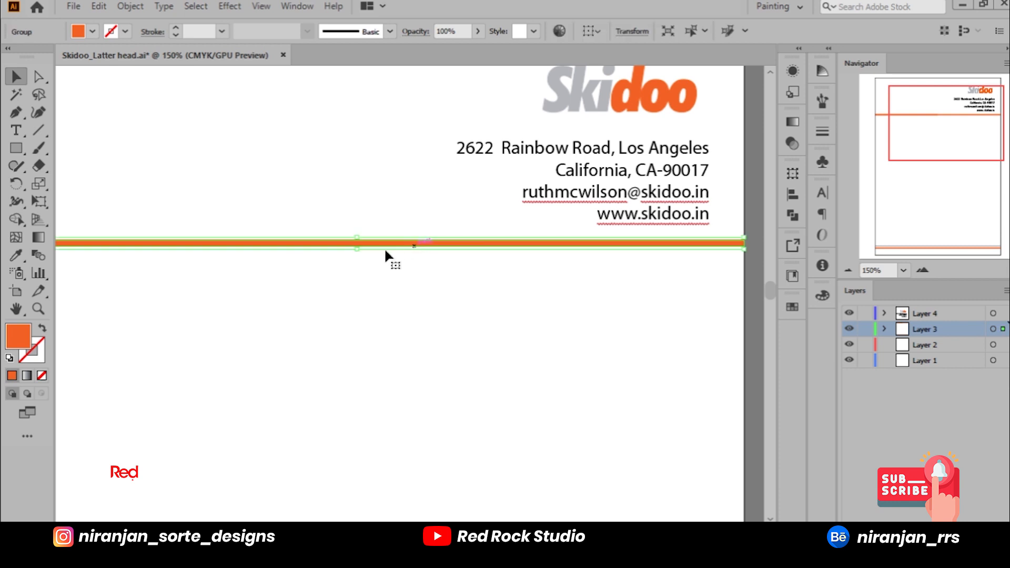
{"action": "left_click", "coordinate": [16, 255]}
{"action": "left_click", "coordinate": [566, 88]}
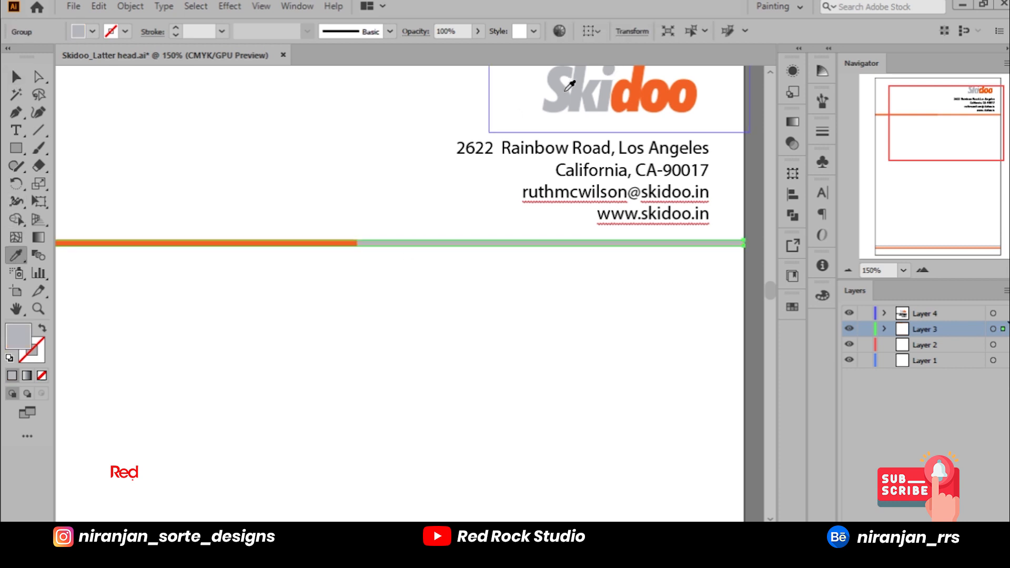
{"action": "left_click", "coordinate": [17, 76]}
{"action": "left_click", "coordinate": [211, 184]}
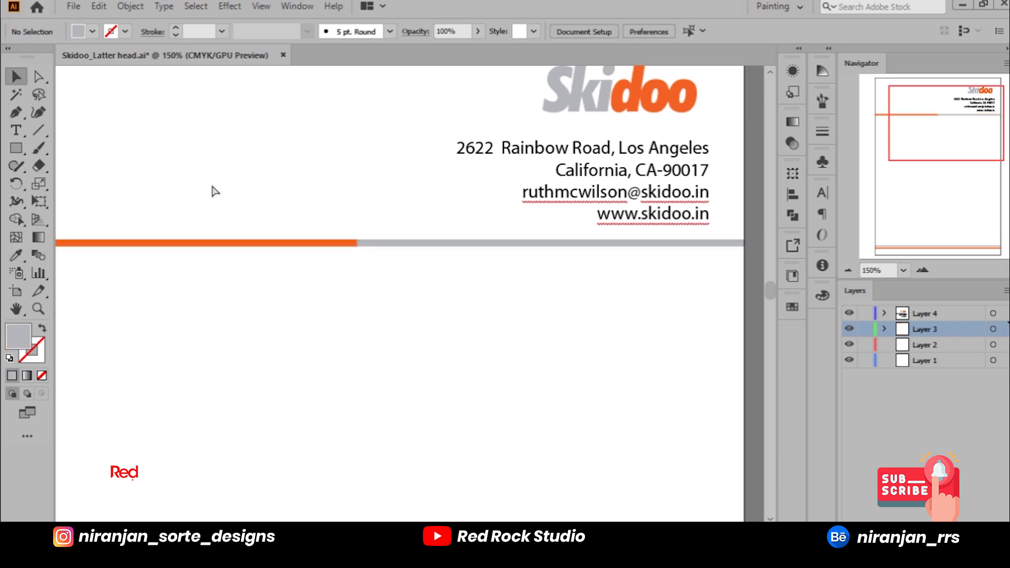
{"action": "key", "text": "ctrl+0"}
{"action": "left_click", "coordinate": [376, 164]}
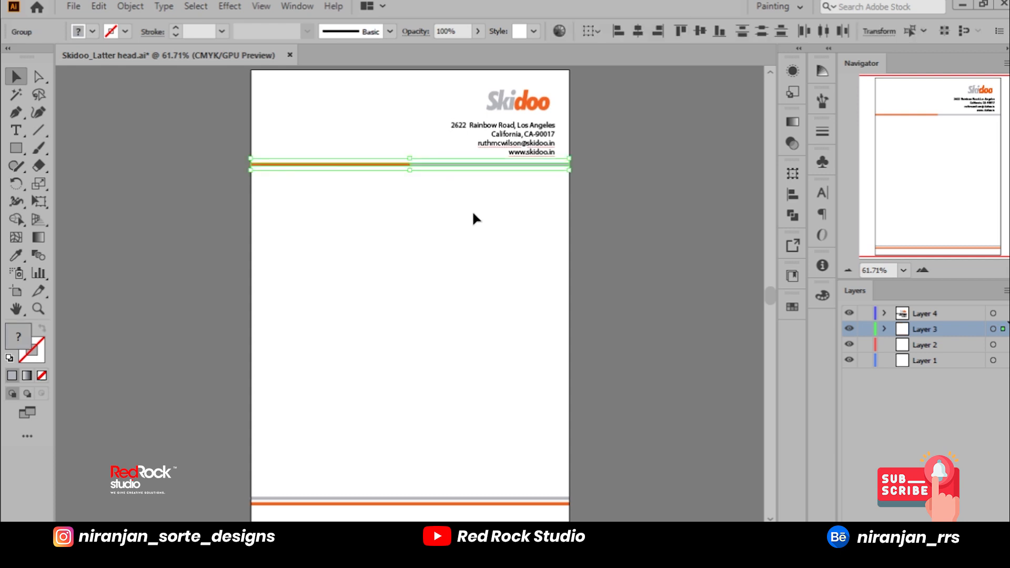
{"action": "left_click", "coordinate": [576, 224]}
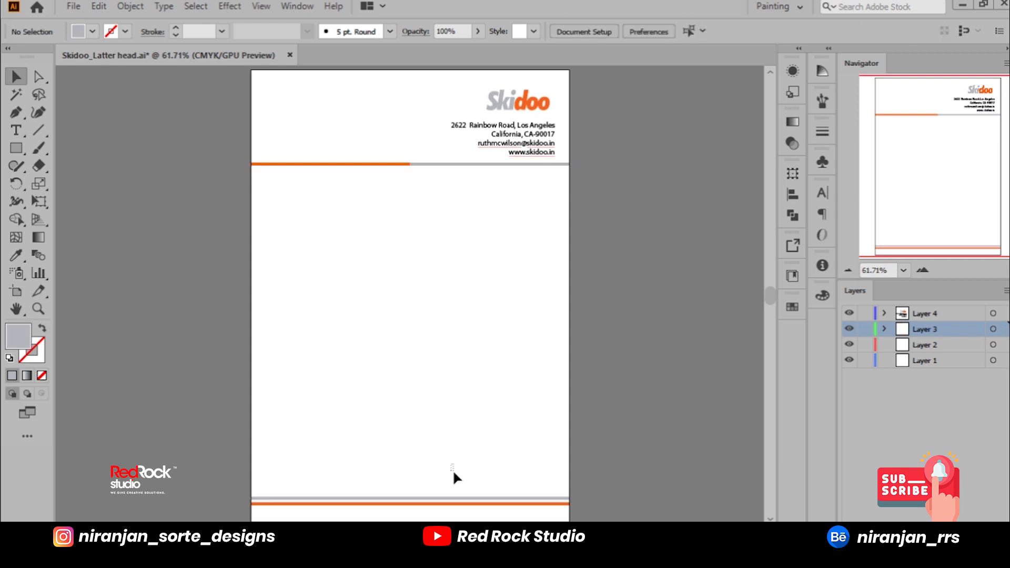
{"action": "left_click", "coordinate": [456, 503]}
{"action": "left_click", "coordinate": [595, 456]}
{"action": "left_click", "coordinate": [519, 155]}
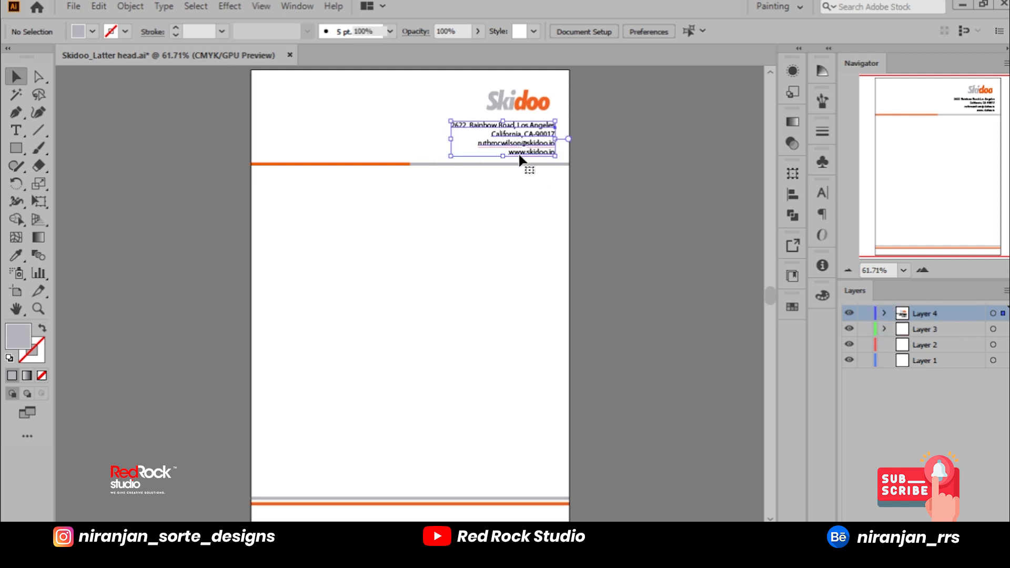
{"action": "left_click", "coordinate": [605, 152]}
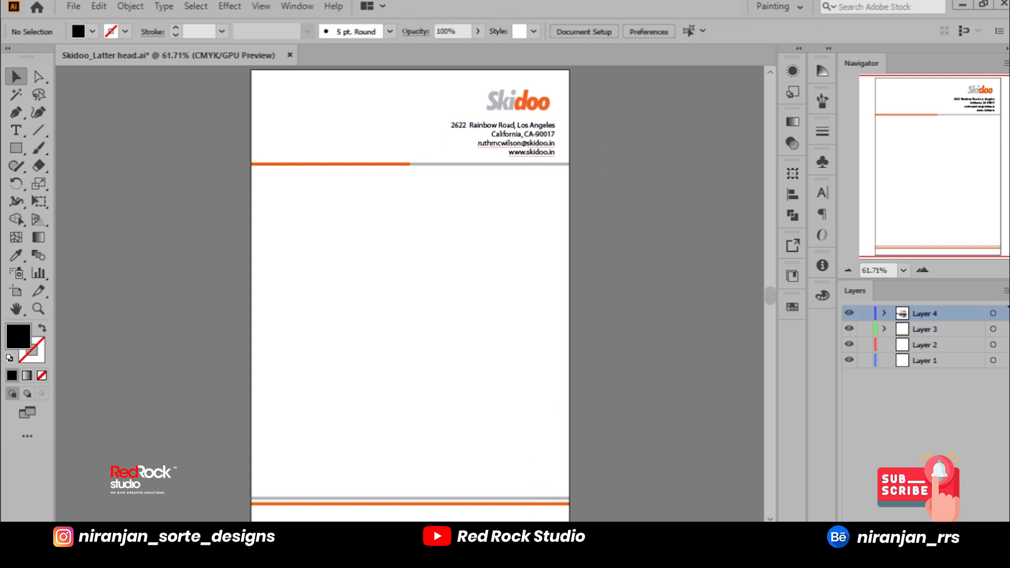
Step: Switch to the Skidoo notes in Notepad, look through the client's contact details, and minimise the notes
{"action": "key", "text": "alt+Tab"}
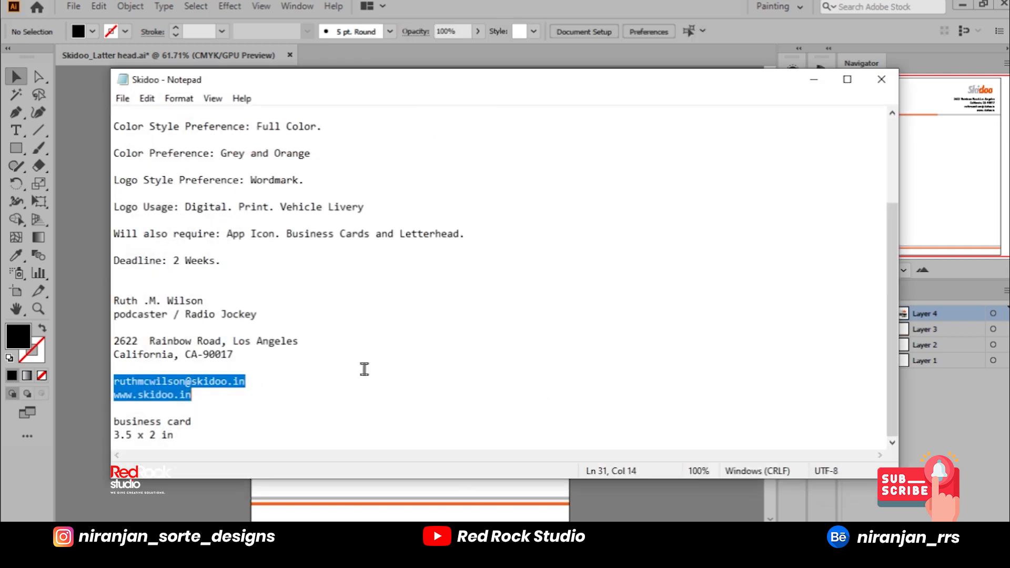
{"action": "scroll", "coordinate": [260, 376], "scroll_direction": "up", "scroll_amount": 2}
{"action": "scroll", "coordinate": [260, 376], "scroll_direction": "down", "scroll_amount": 2}
{"action": "left_click", "coordinate": [260, 376]}
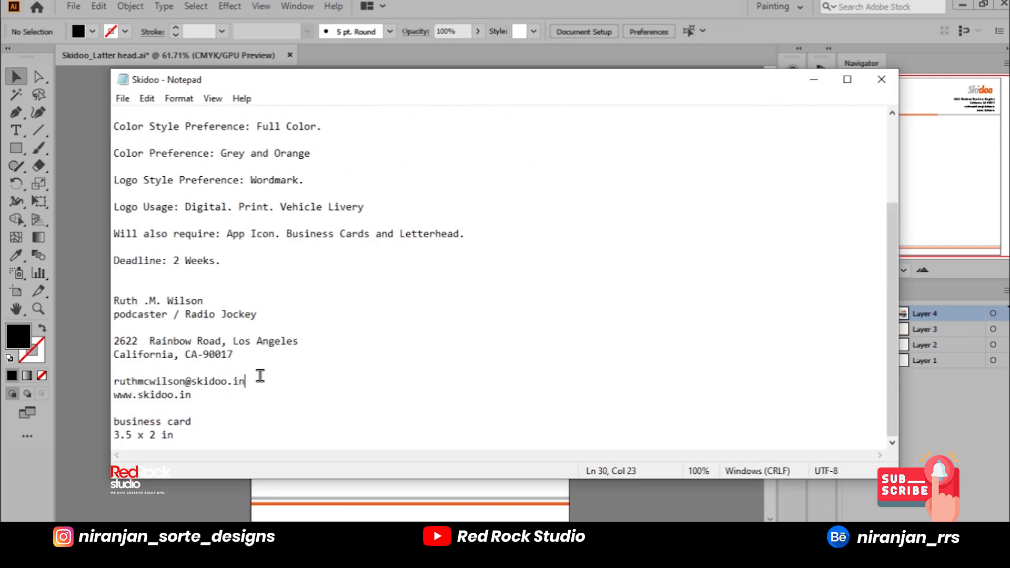
{"action": "left_click", "coordinate": [815, 80]}
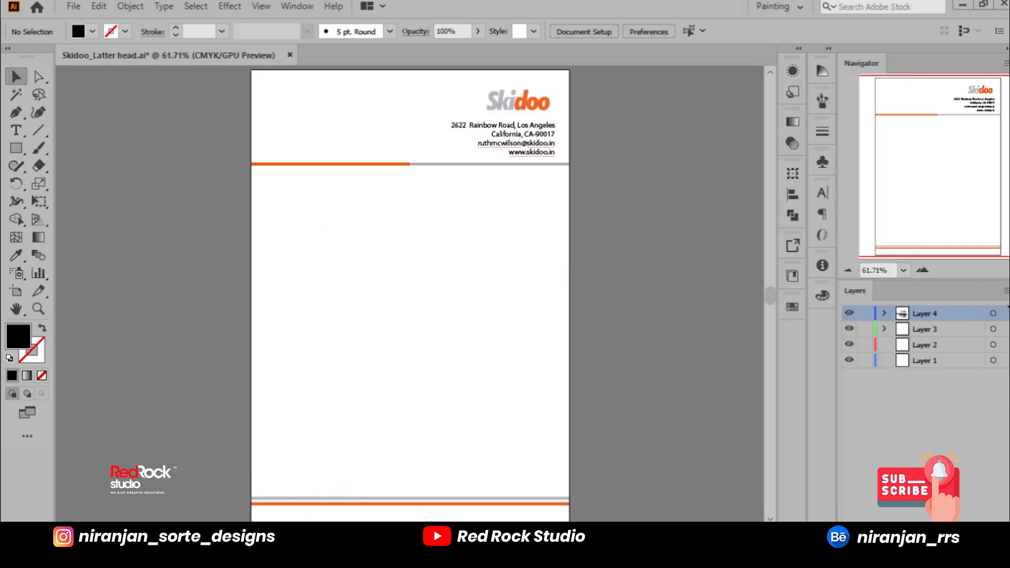
Step: Open Skidoo_Business Card from the Skidoo folder, copy the contact number line from the card, and close the file
{"action": "key", "text": "alt+Tab"}
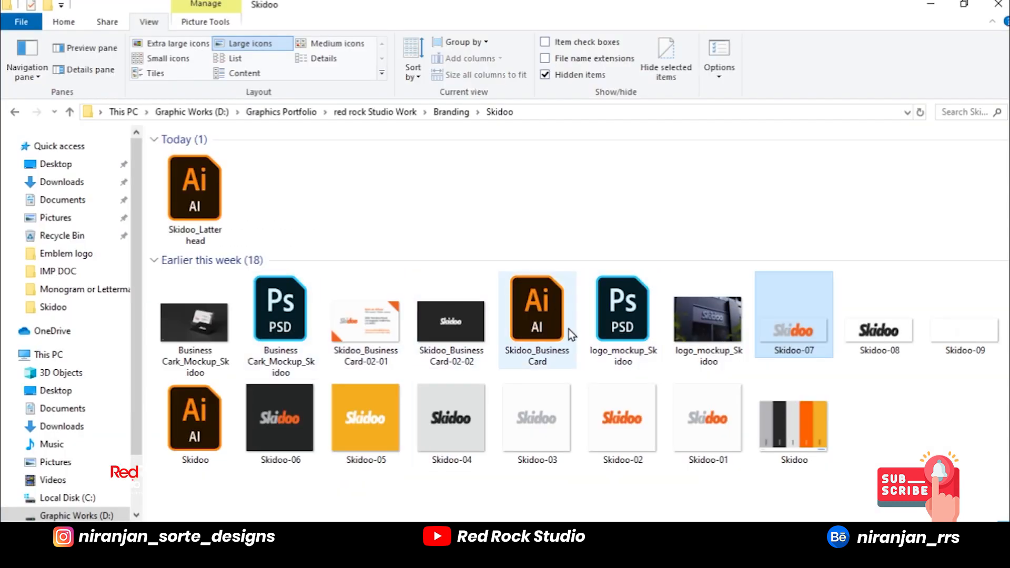
{"action": "left_click", "coordinate": [564, 329]}
{"action": "key", "text": "alt+Tab"}
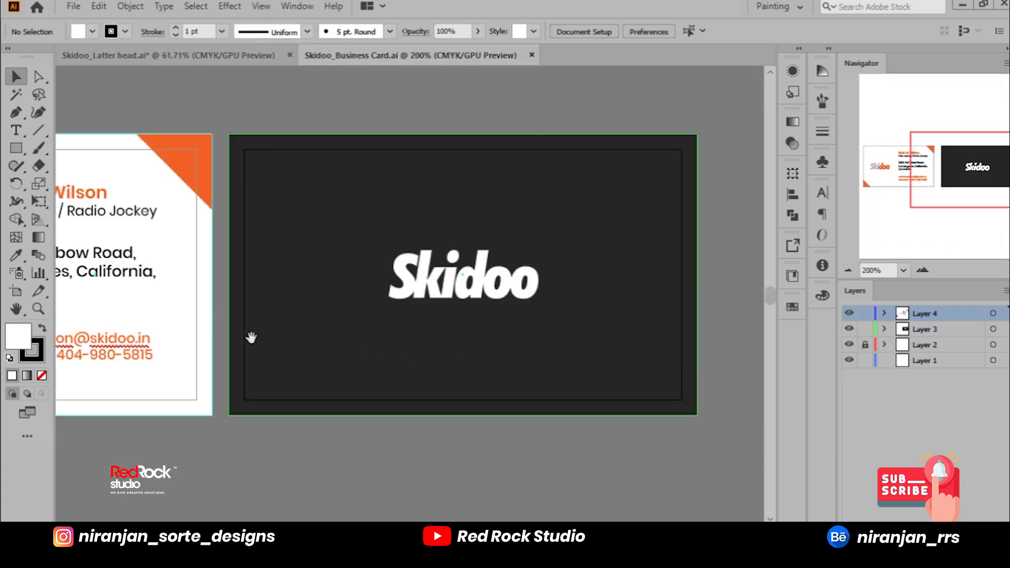
{"action": "left_click_drag", "start_coordinate": [251, 338], "coordinate": [583, 309]}
{"action": "key", "text": "t"}
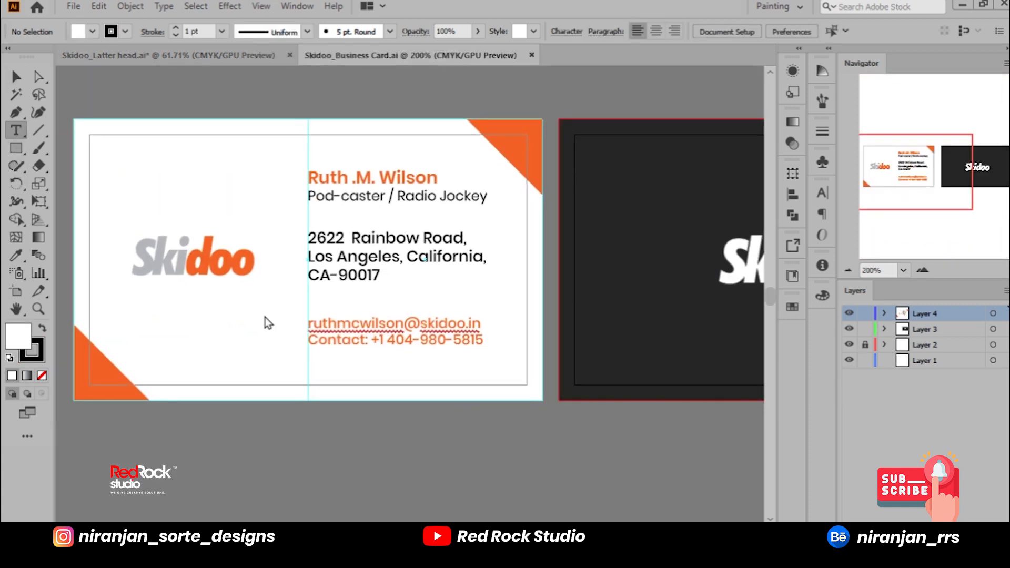
{"action": "left_click_drag", "start_coordinate": [311, 341], "coordinate": [496, 350]}
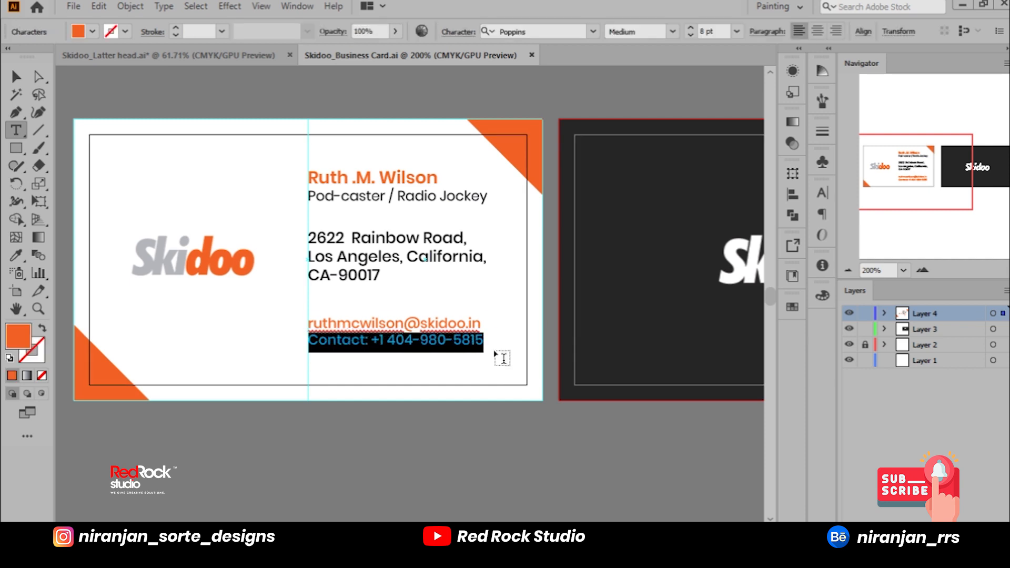
{"action": "left_click", "coordinate": [531, 55]}
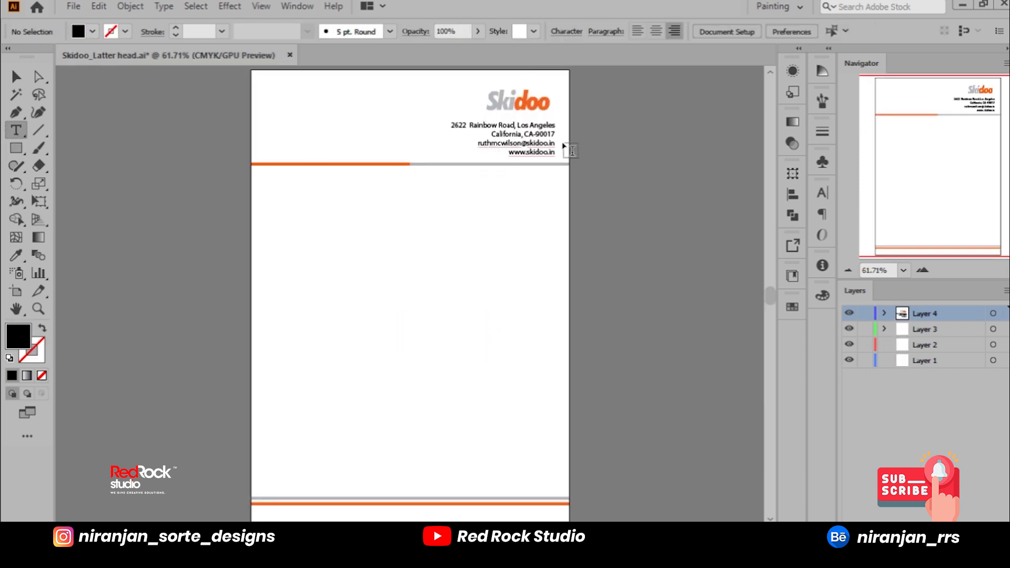
Step: Try to add the copied contact number line at the end of the letterhead's contact details
{"action": "scroll", "coordinate": [568, 143], "scroll_direction": "up", "scroll_amount": 5}
{"action": "left_click", "coordinate": [522, 177]}
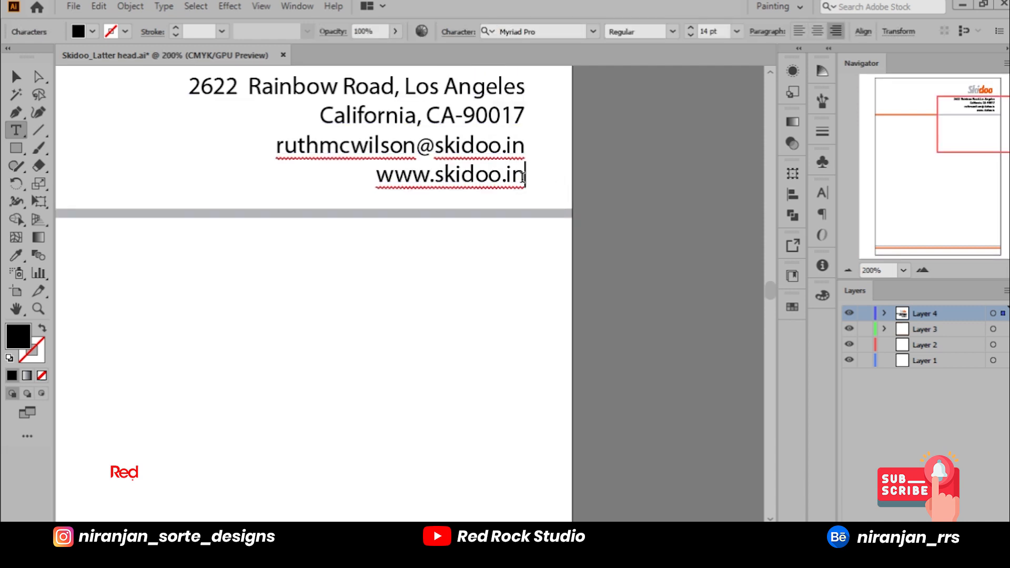
{"action": "key", "text": "Escape"}
{"action": "key", "text": "Escape"}
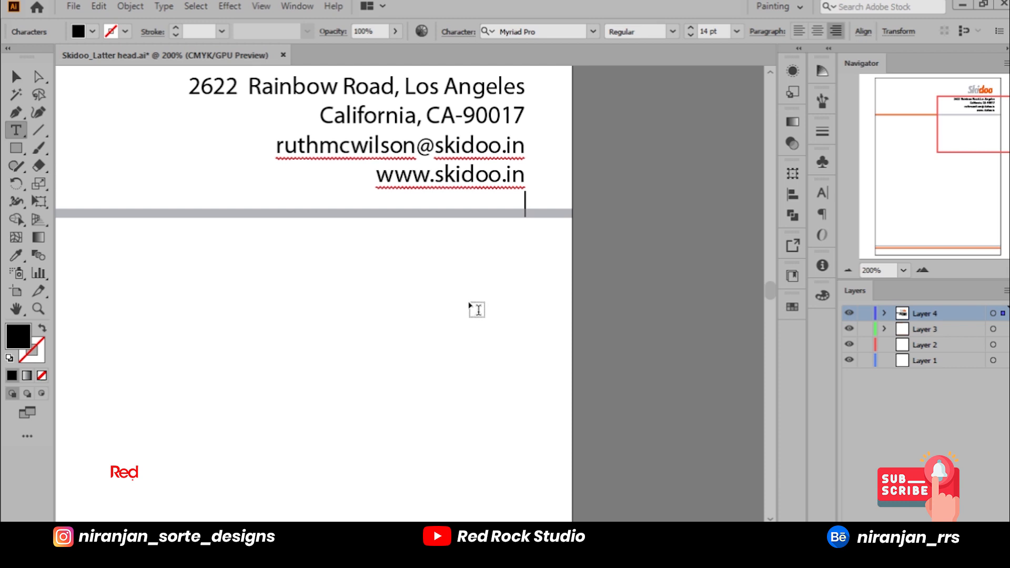
{"action": "key", "text": "Escape"}
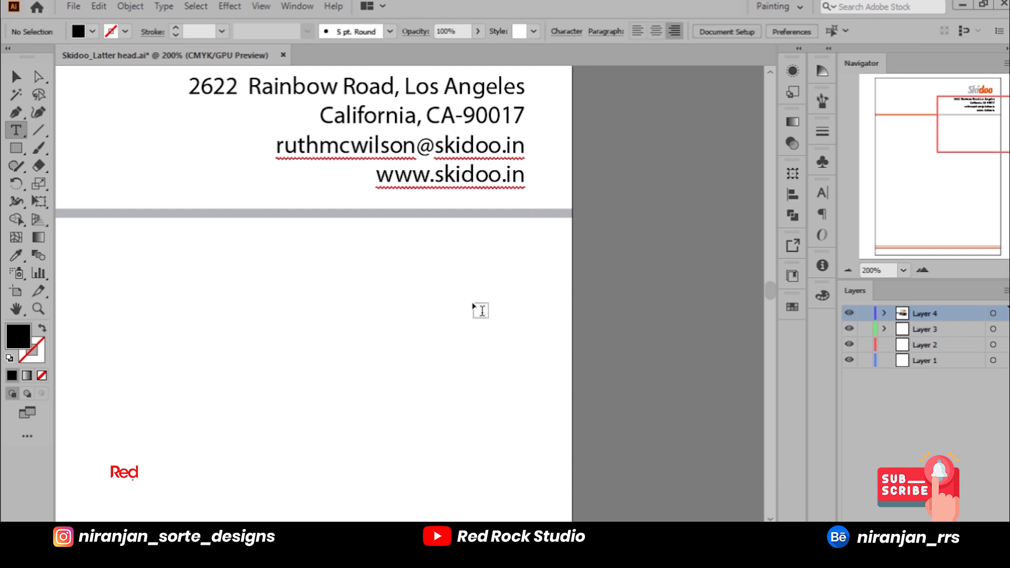
Step: Paste the contact line as temporary text, copy only its phone number digits, and undo the pasted text
{"action": "left_click", "coordinate": [475, 303]}
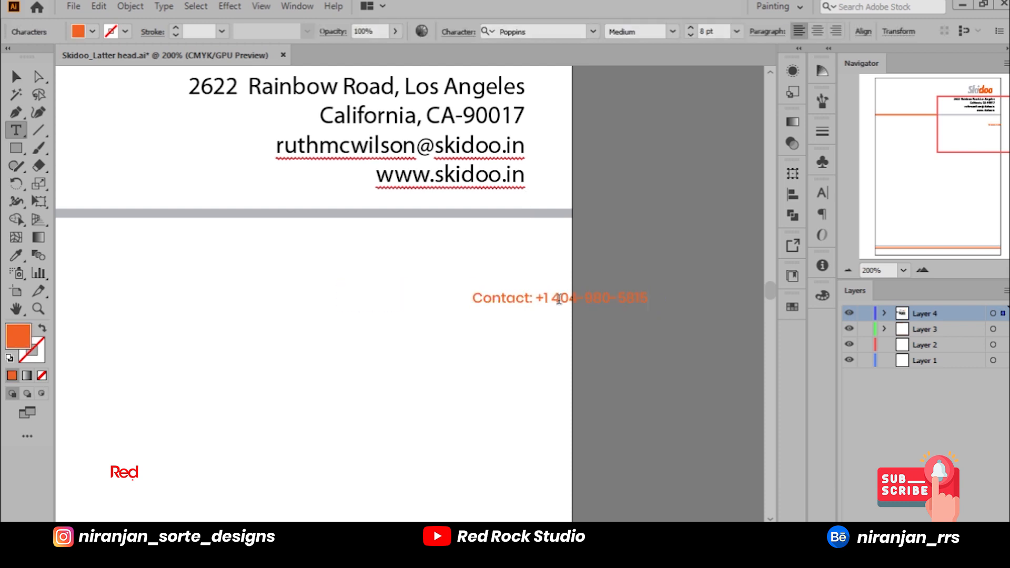
{"action": "left_click_drag", "start_coordinate": [546, 299], "coordinate": [670, 298]}
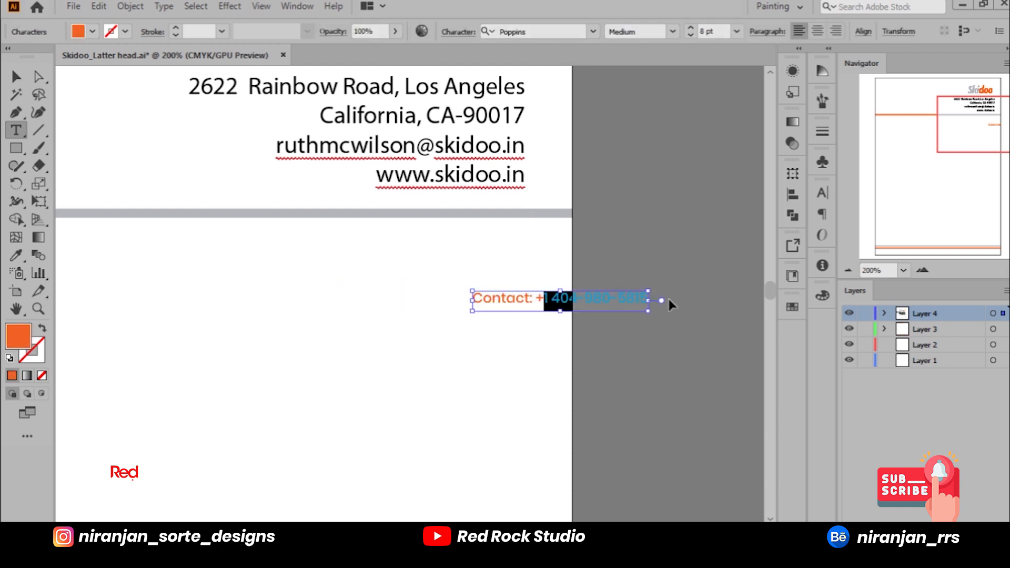
{"action": "key", "text": "Escape"}
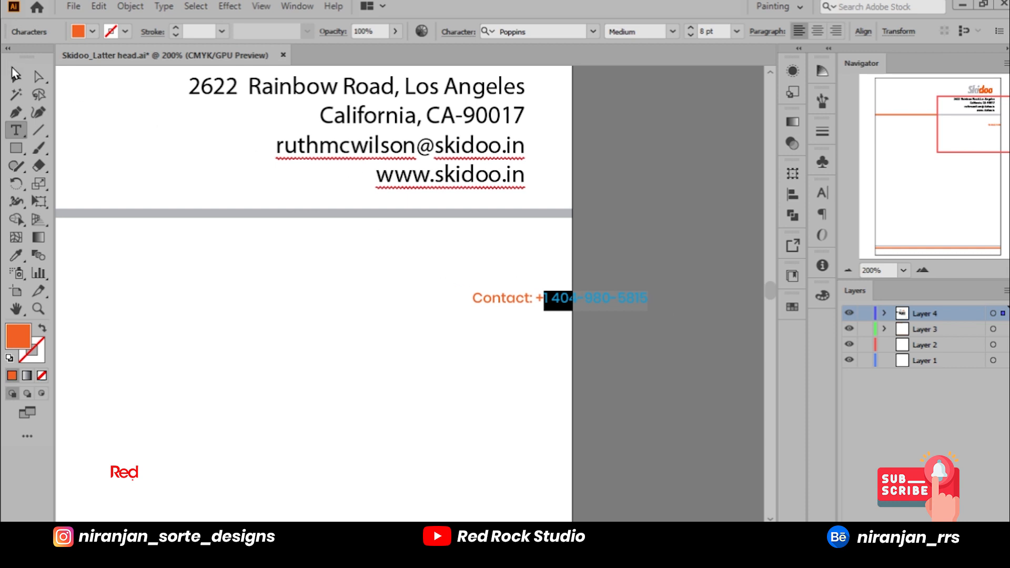
{"action": "left_click", "coordinate": [17, 130]}
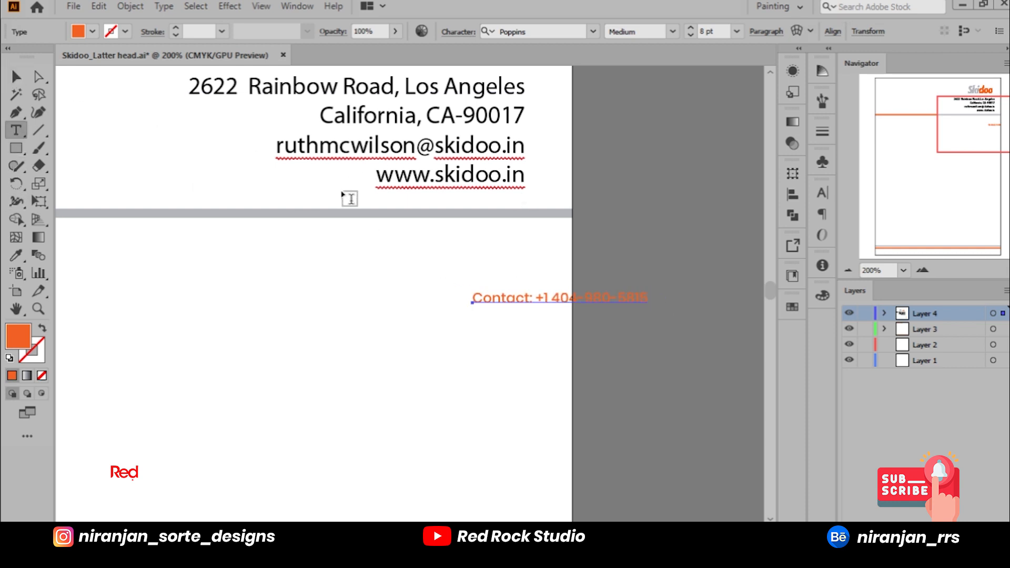
{"action": "key", "text": "ctrl+z"}
{"action": "key", "text": "ctrl+z"}
{"action": "key", "text": "ctrl+z"}
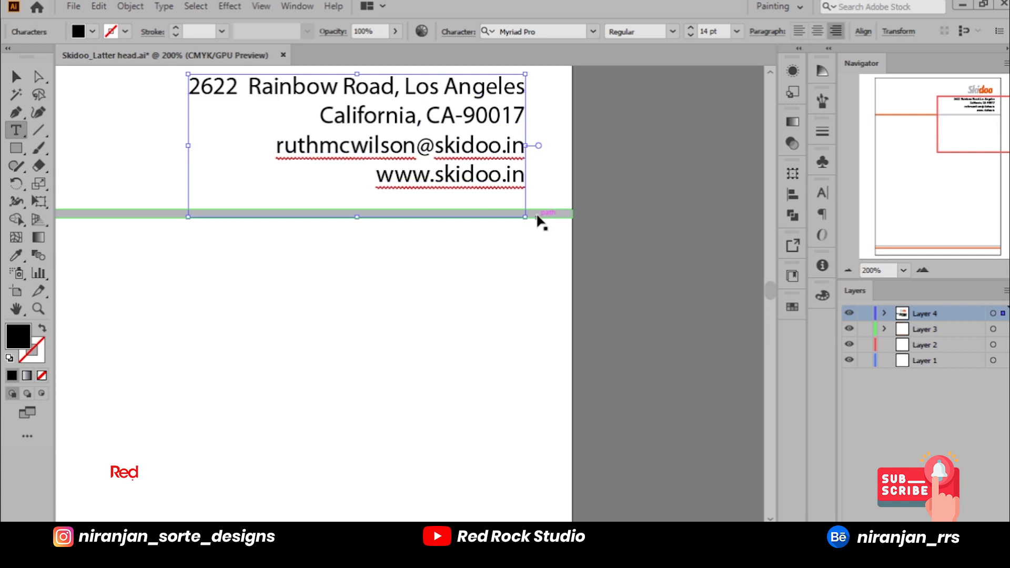
{"action": "left_click", "coordinate": [531, 208]}
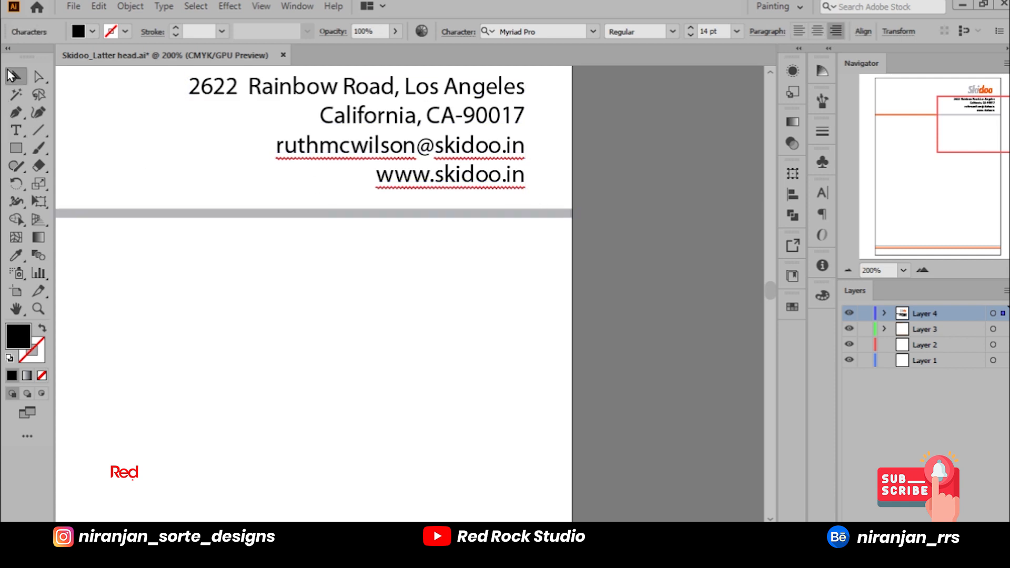
Step: Paste the copied phone number as separate text on the blank page area below the grey header line
{"action": "left_click", "coordinate": [342, 330]}
{"action": "key", "text": "ctrl+v"}
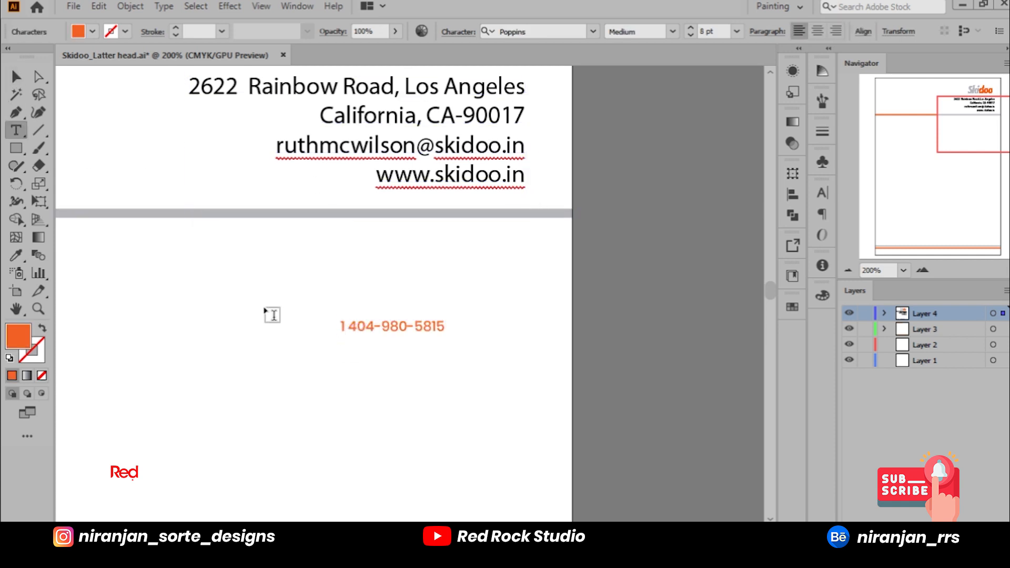
{"action": "left_click", "coordinate": [16, 77]}
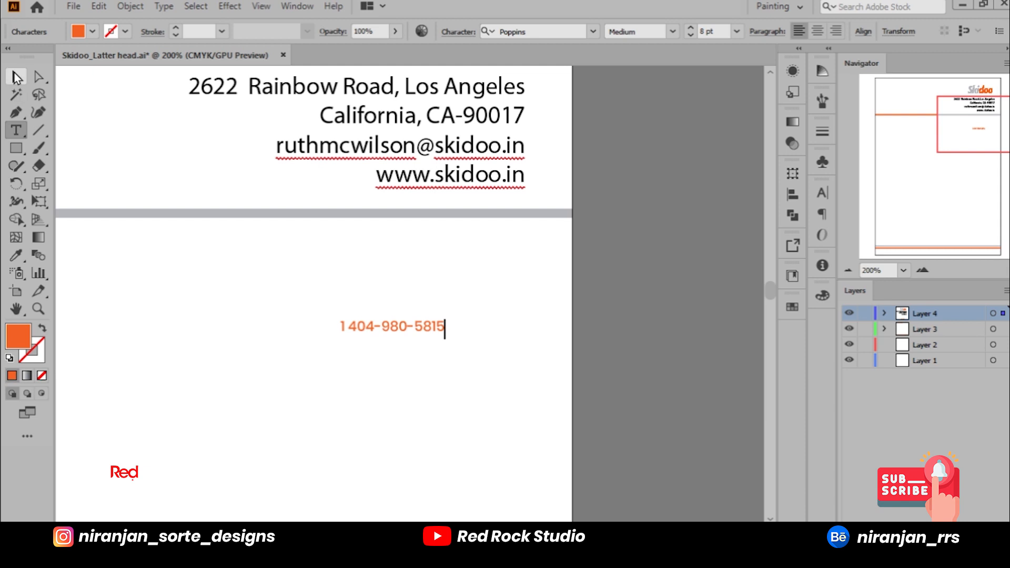
Step: Add the copied phone number as a new last line below the website in the letterhead's contact details
{"action": "left_click", "coordinate": [16, 130]}
{"action": "left_click_drag", "start_coordinate": [526, 182], "coordinate": [376, 177]}
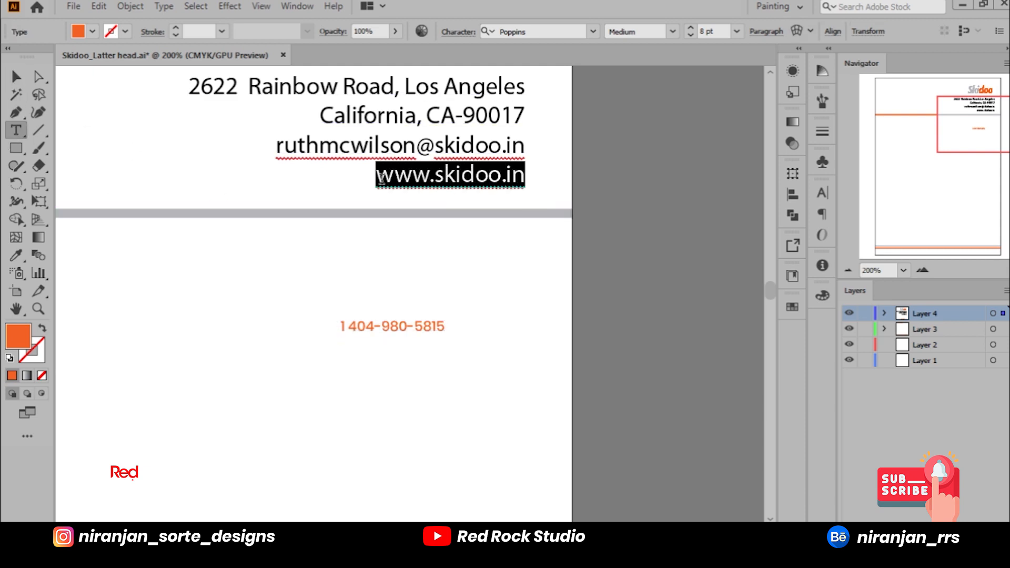
{"action": "left_click_drag", "start_coordinate": [344, 327], "coordinate": [446, 327]}
{"action": "key", "text": "ctrl+c"}
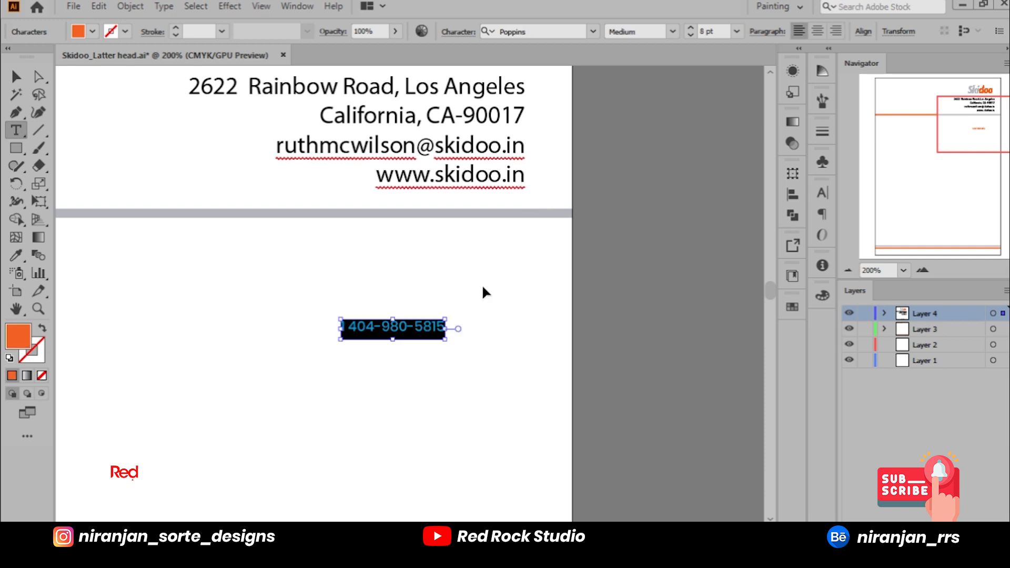
{"action": "left_click", "coordinate": [522, 182]}
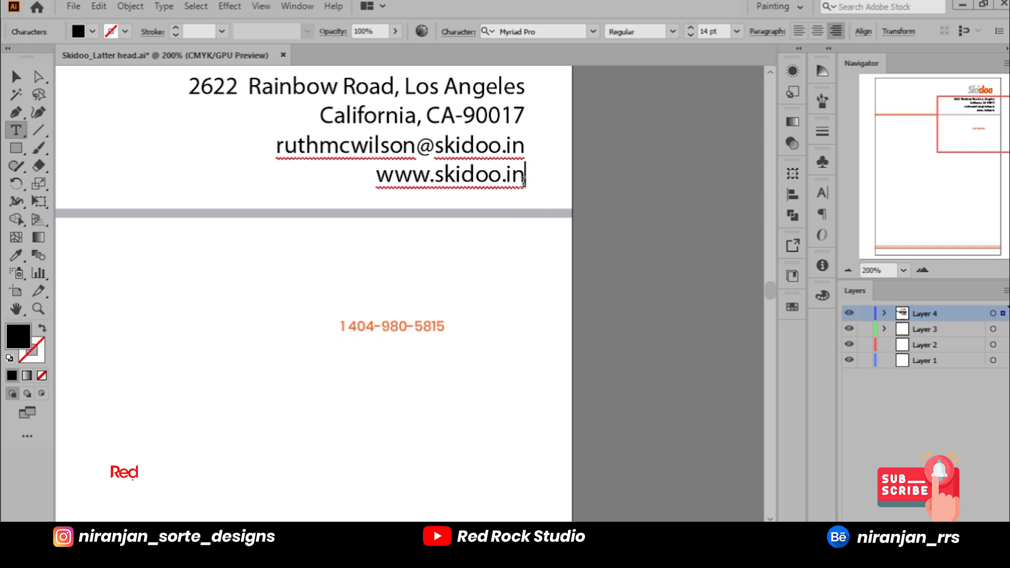
{"action": "key", "text": "ctrl+v"}
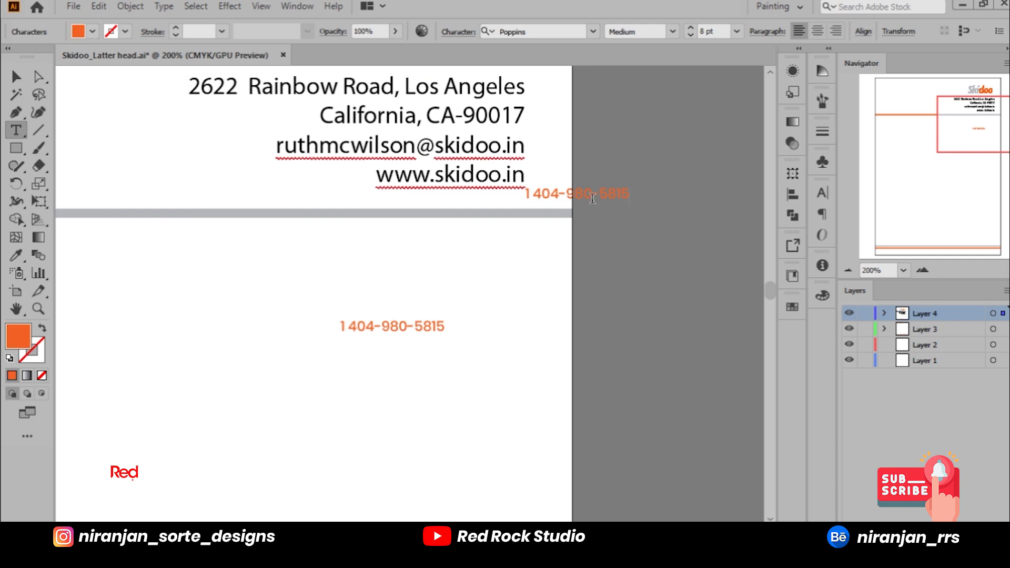
Step: Right-align the new phone number line in the contact details and set its font size to 14 pt
{"action": "left_click_drag", "start_coordinate": [631, 197], "coordinate": [498, 195]}
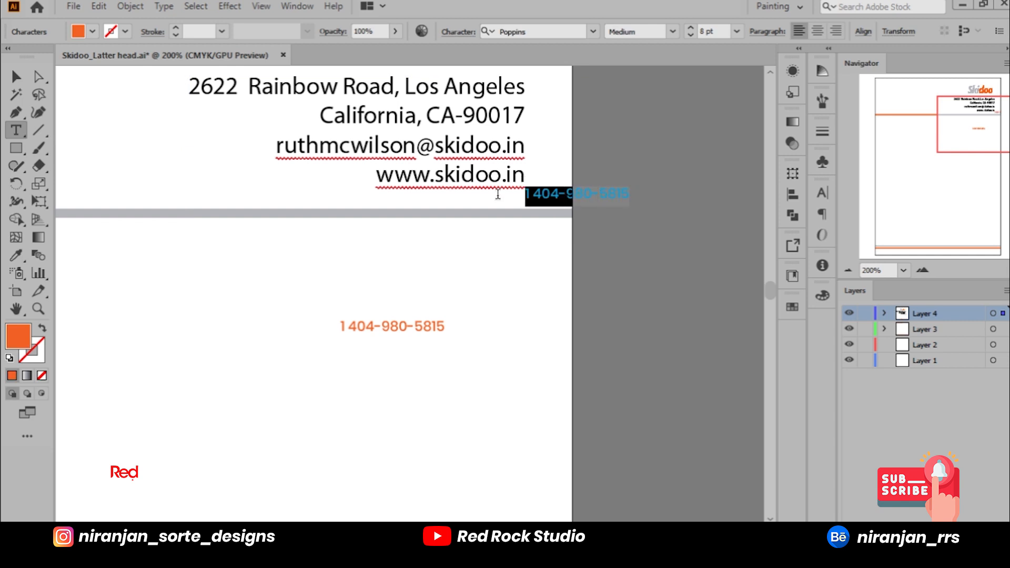
{"action": "left_click", "coordinate": [771, 36]}
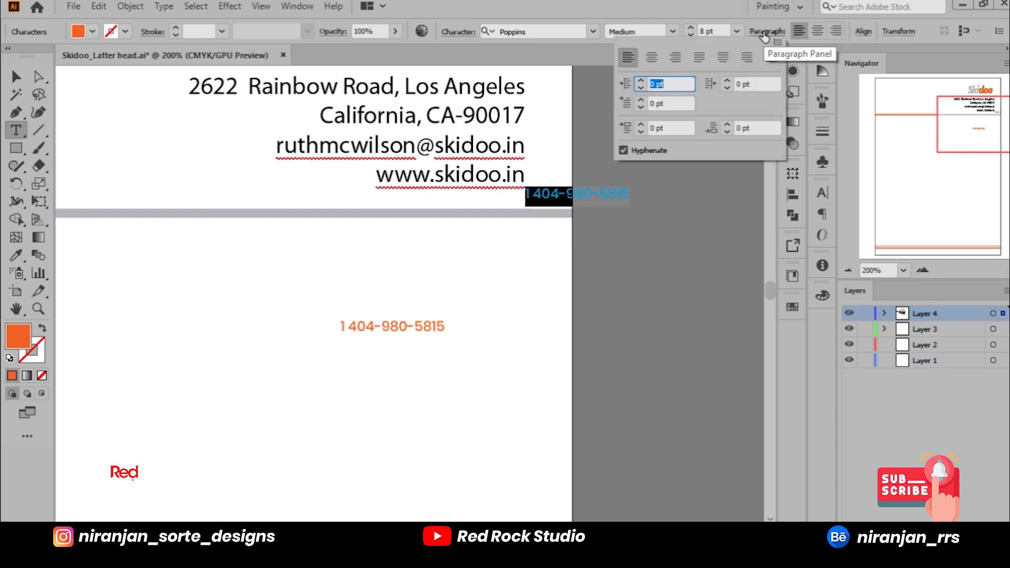
{"action": "left_click", "coordinate": [675, 64]}
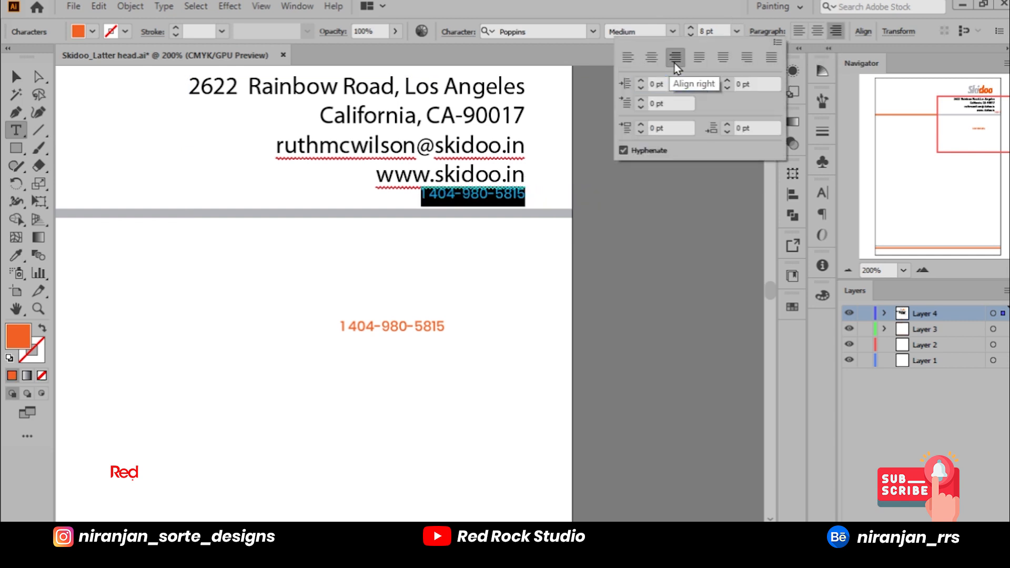
{"action": "left_click", "coordinate": [737, 32]}
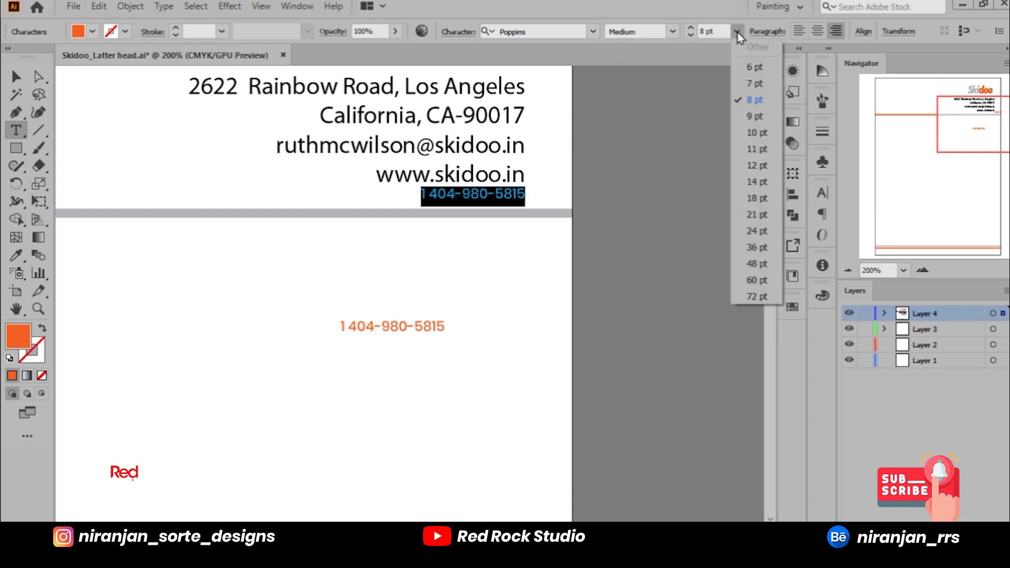
{"action": "left_click", "coordinate": [752, 188]}
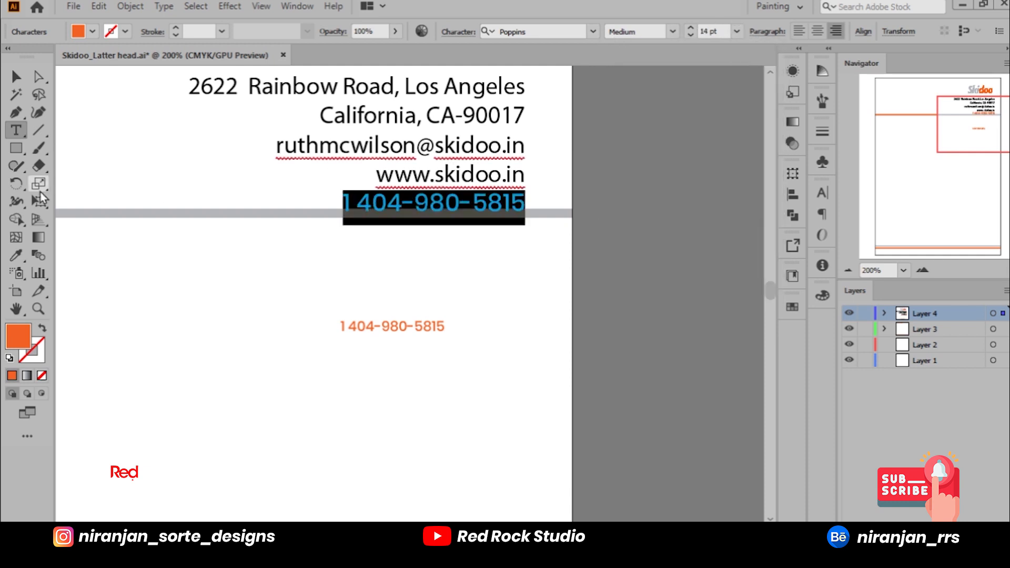
Step: Change the fill of the phone number line in the contact details to black and deselect the text
{"action": "double_click", "coordinate": [18, 337]}
{"action": "left_click", "coordinate": [457, 230]}
{"action": "left_click_drag", "start_coordinate": [456, 230], "coordinate": [314, 363]}
{"action": "left_click", "coordinate": [666, 180]}
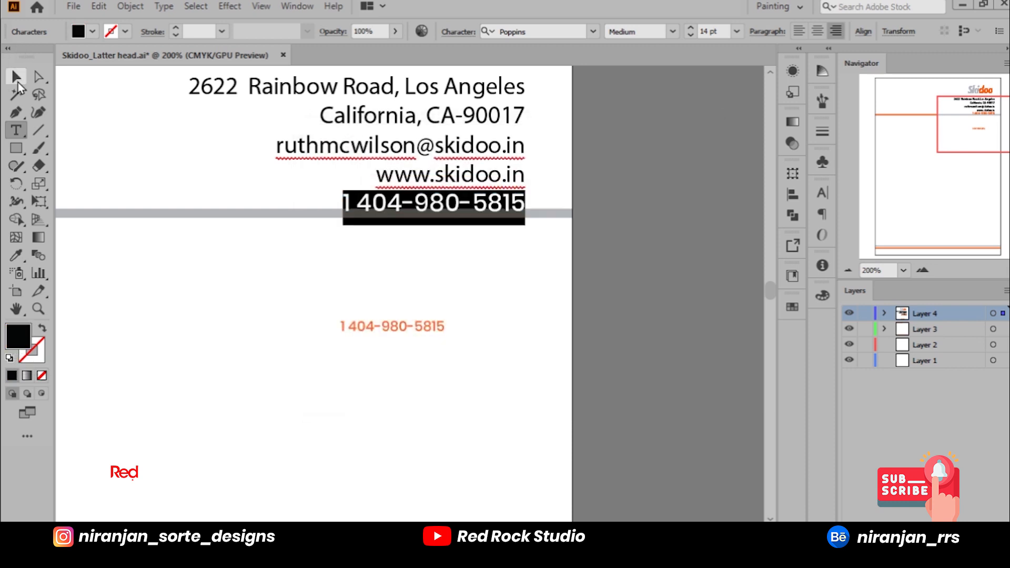
{"action": "left_click", "coordinate": [16, 77]}
{"action": "left_click", "coordinate": [504, 318]}
{"action": "left_click_drag", "start_coordinate": [626, 248], "coordinate": [690, 283]}
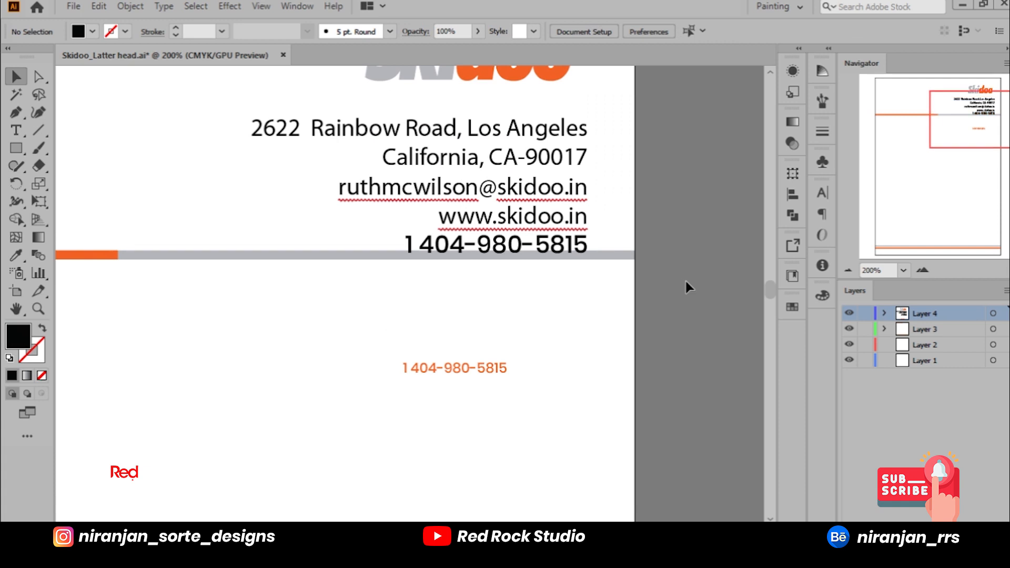
Step: Select the address, email and website lines and copy their font name, Myriad Pro
{"action": "scroll", "coordinate": [686, 281], "scroll_direction": "down", "scroll_amount": 1}
{"action": "left_click", "coordinate": [607, 237]}
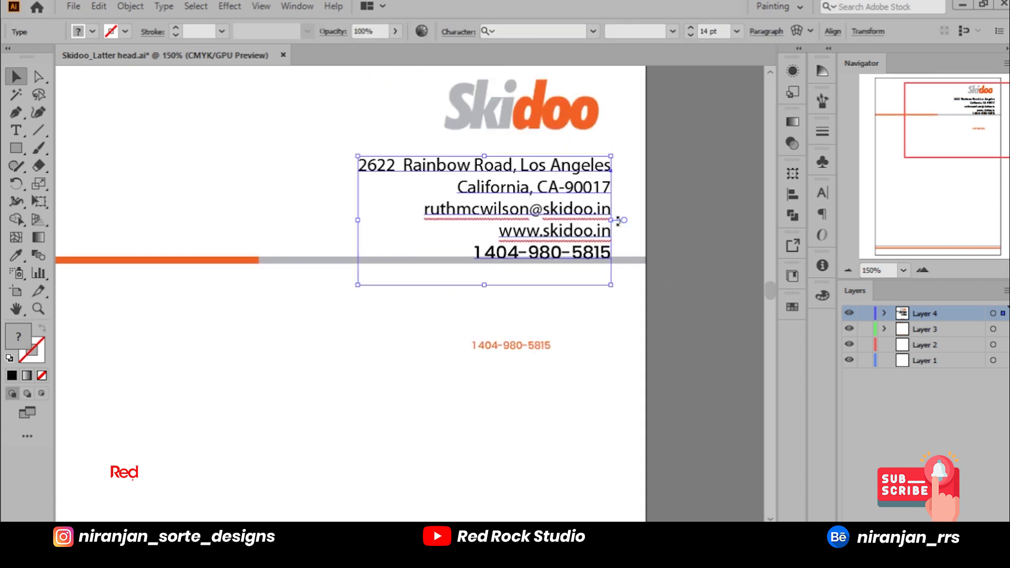
{"action": "left_click", "coordinate": [16, 130]}
{"action": "left_click", "coordinate": [482, 257]}
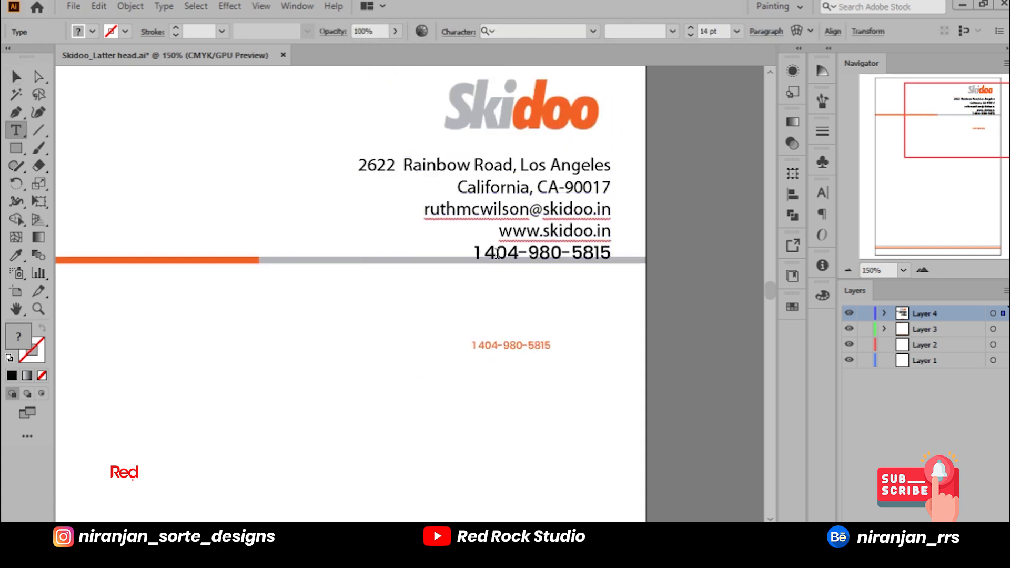
{"action": "key", "text": "ctrl+a"}
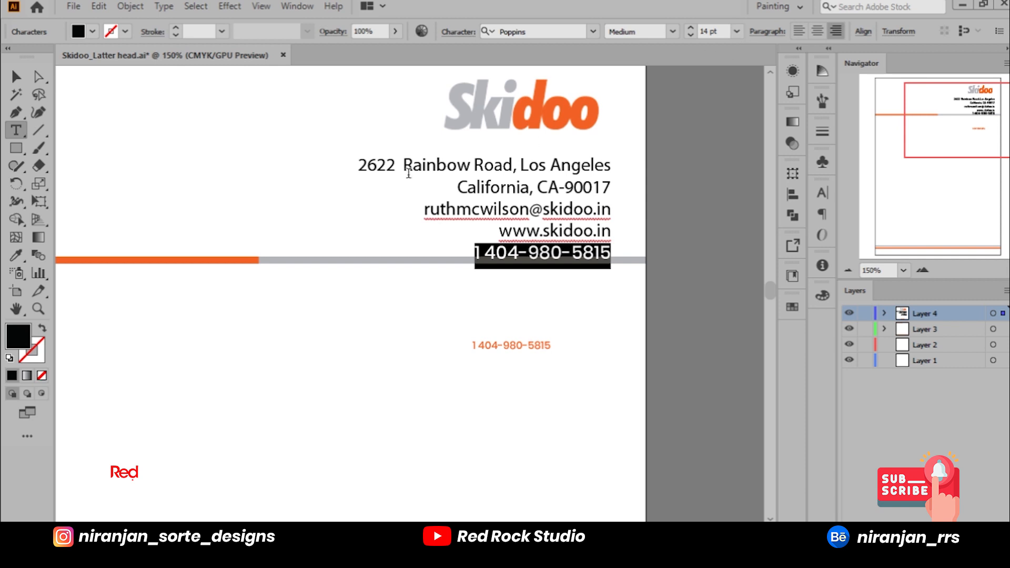
{"action": "left_click", "coordinate": [375, 168]}
{"action": "left_click_drag", "start_coordinate": [374, 167], "coordinate": [627, 234]}
{"action": "left_click", "coordinate": [546, 32]}
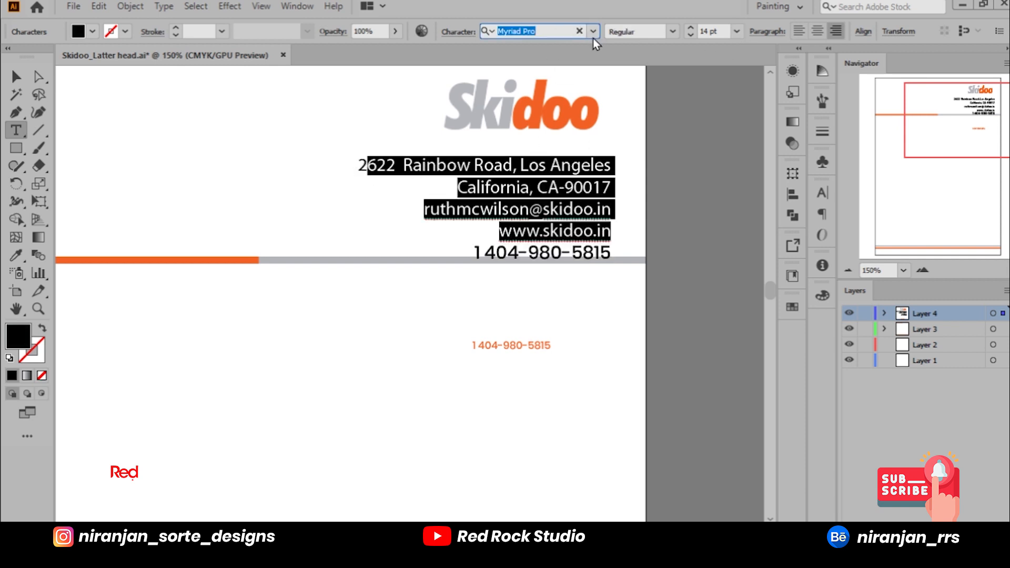
Step: Apply the Myriad Pro Condensed font to the phone number line in the contact details
{"action": "left_click", "coordinate": [17, 78]}
{"action": "left_click", "coordinate": [19, 135]}
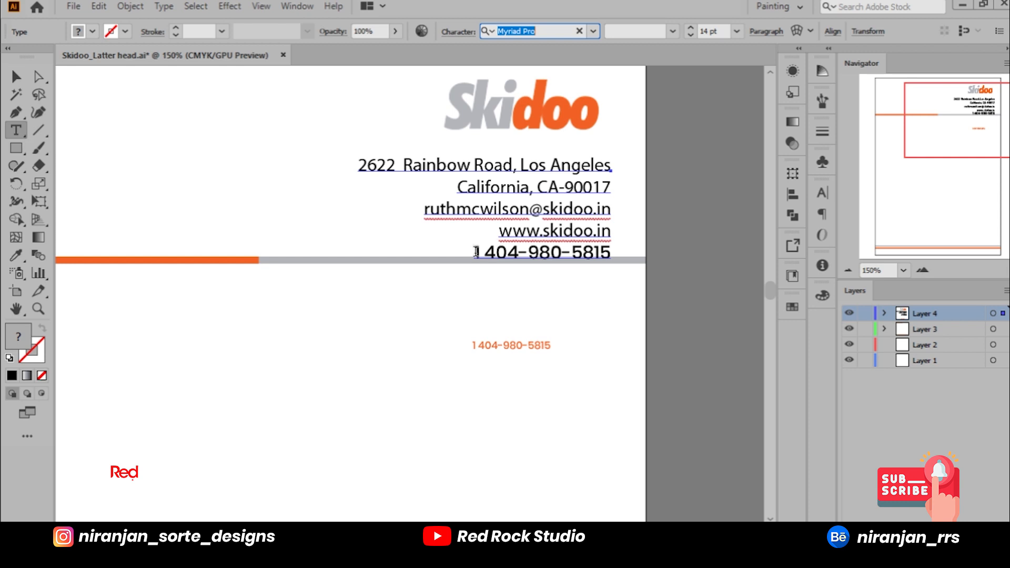
{"action": "left_click_drag", "start_coordinate": [476, 252], "coordinate": [611, 254]}
{"action": "left_click", "coordinate": [544, 31]}
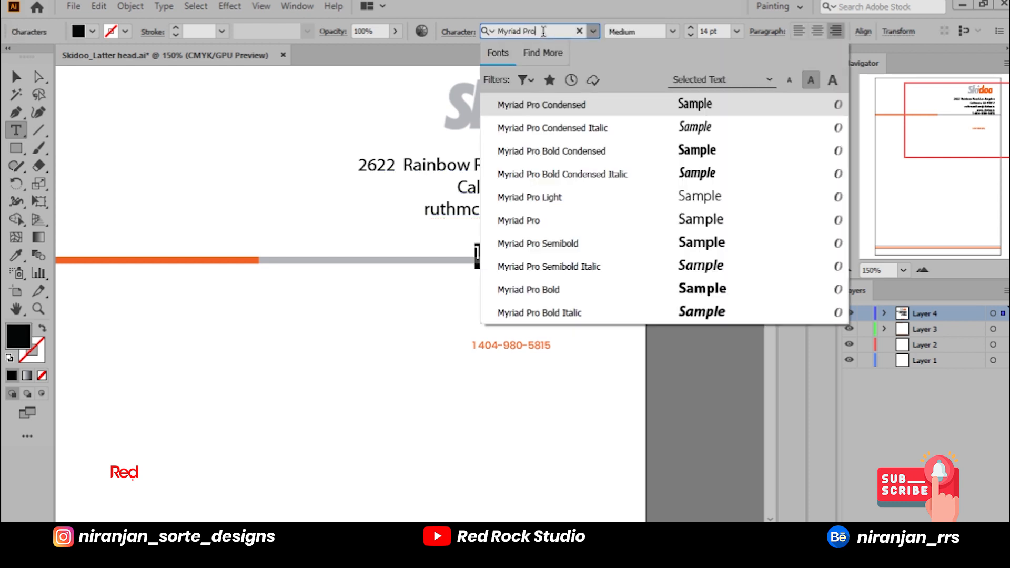
{"action": "left_click", "coordinate": [558, 104]}
{"action": "left_click", "coordinate": [522, 254]}
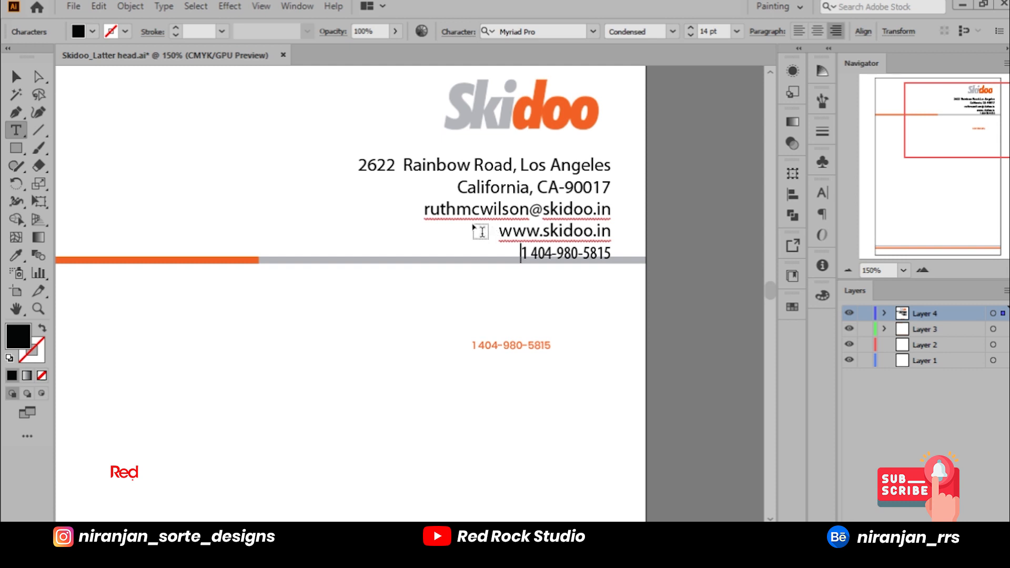
Step: Check the email line's font style and set the phone number line to Myriad Pro Regular to match
{"action": "left_click_drag", "start_coordinate": [423, 209], "coordinate": [637, 209]}
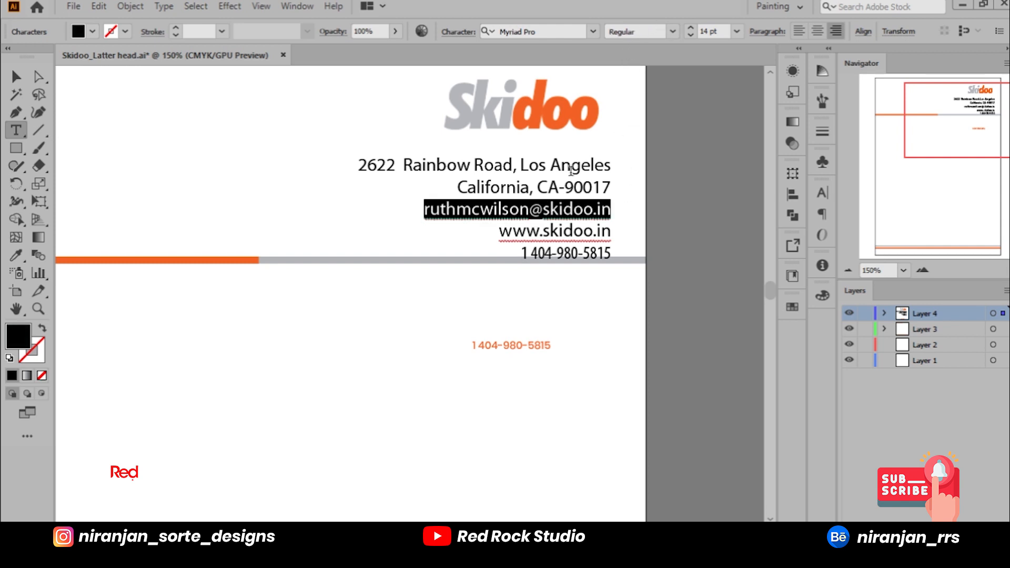
{"action": "left_click_drag", "start_coordinate": [521, 253], "coordinate": [797, 265]}
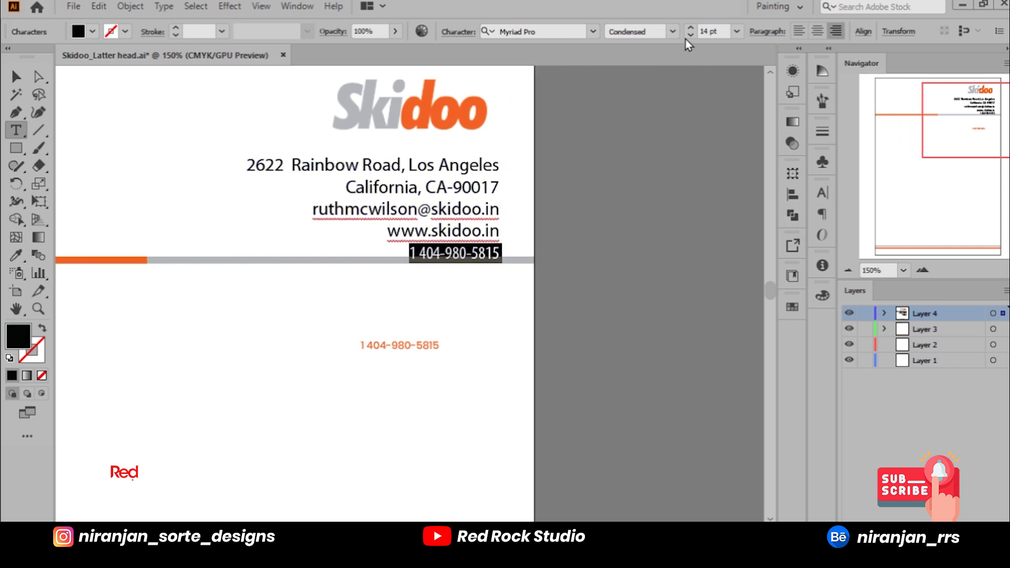
{"action": "left_click", "coordinate": [671, 32]}
{"action": "left_click", "coordinate": [664, 134]}
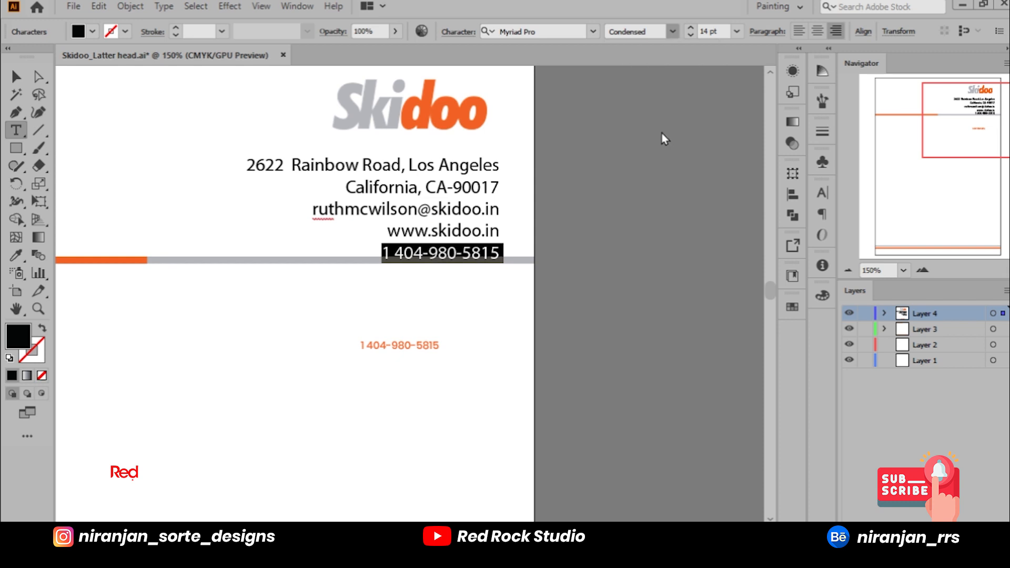
Step: Insert the label "Contact:" in front of the phone number in the last contact line
{"action": "left_click", "coordinate": [383, 256]}
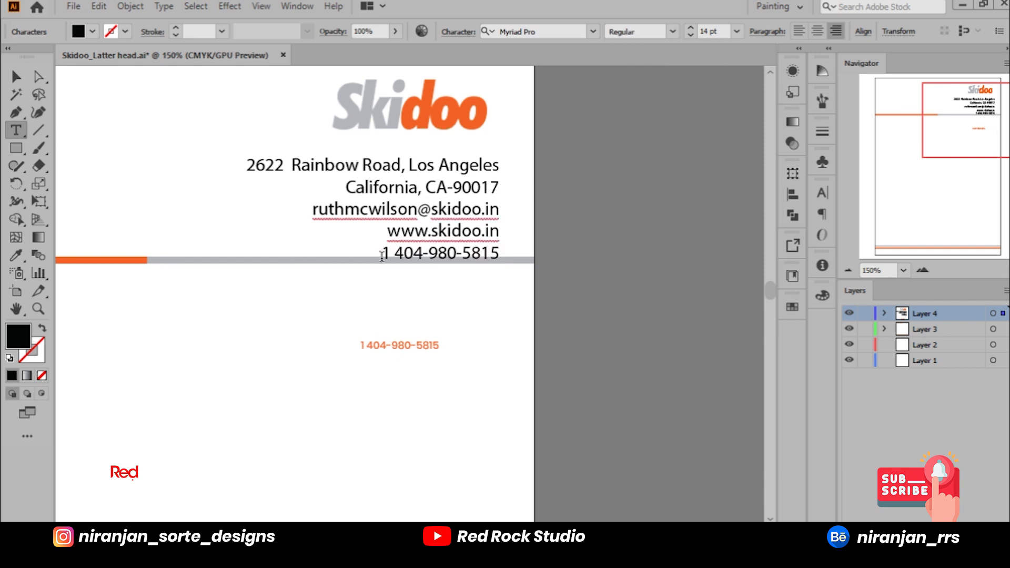
{"action": "type", "text": "Contact"}
{"action": "key", "text": "BackSpace"}
{"action": "type", "text": "t"}
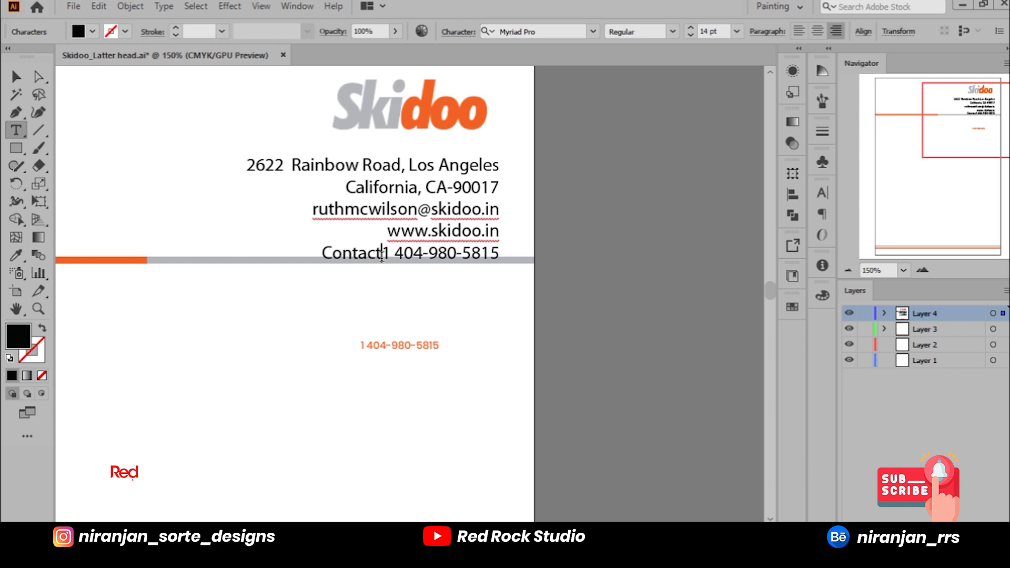
{"action": "type", "text": ":"}
{"action": "left_click", "coordinate": [16, 76]}
{"action": "left_click", "coordinate": [16, 77]}
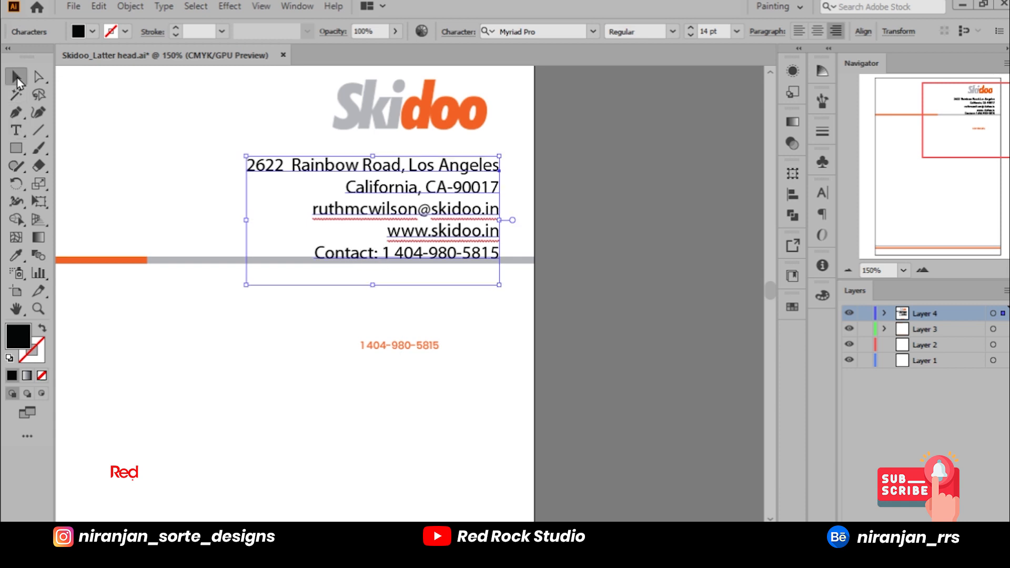
Step: Delete the spare orange phone number text from the blank page area below the header line
{"action": "left_click", "coordinate": [400, 345]}
{"action": "key", "text": "backslash"}
{"action": "key", "text": "Delete"}
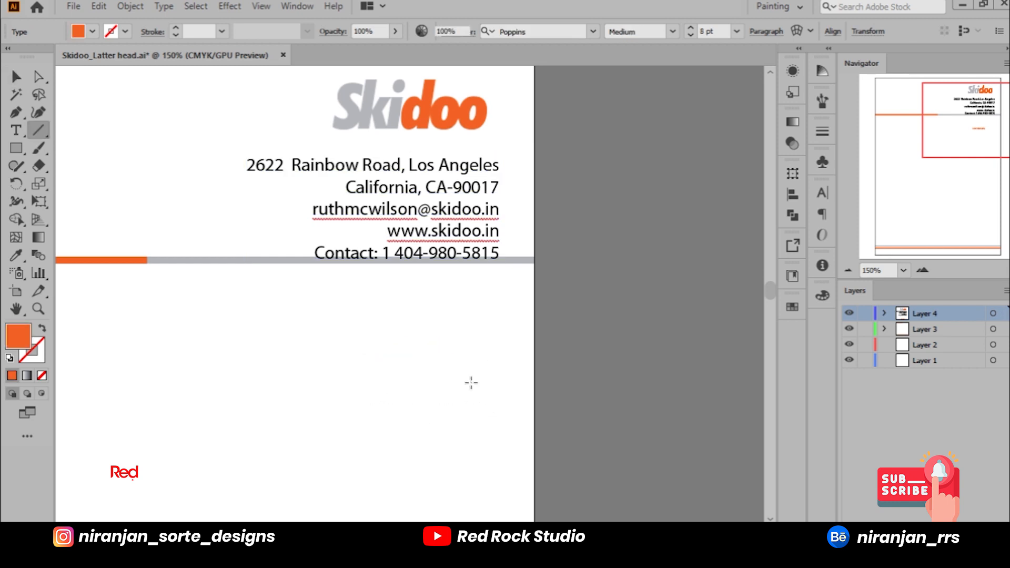
Step: Move the grouped orange and grey header line down until it clears the contact line, and deselect it
{"action": "left_click_drag", "start_coordinate": [439, 291], "coordinate": [695, 315]}
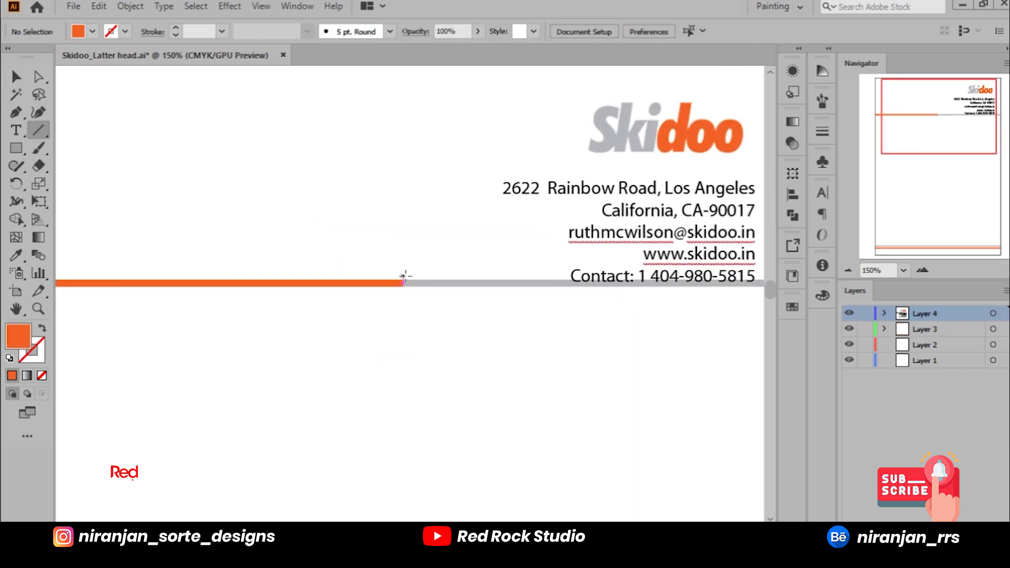
{"action": "left_click", "coordinate": [16, 77]}
{"action": "left_click_drag", "start_coordinate": [338, 235], "coordinate": [458, 352]}
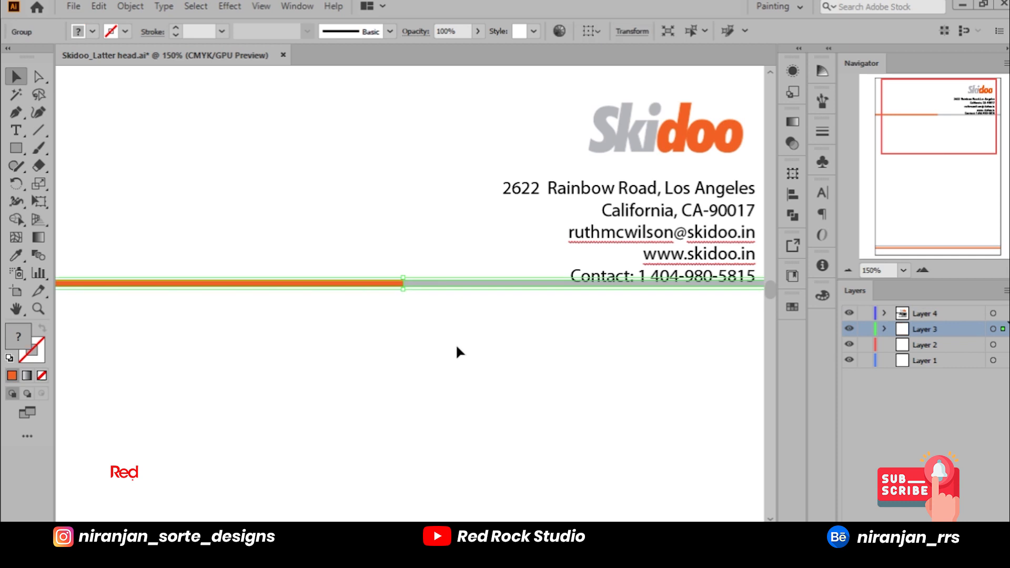
{"action": "key", "text": "Down"}
{"action": "key", "text": "Down"}
{"action": "key", "text": "Down"}
{"action": "key", "text": "Down"}
{"action": "key", "text": "Down"}
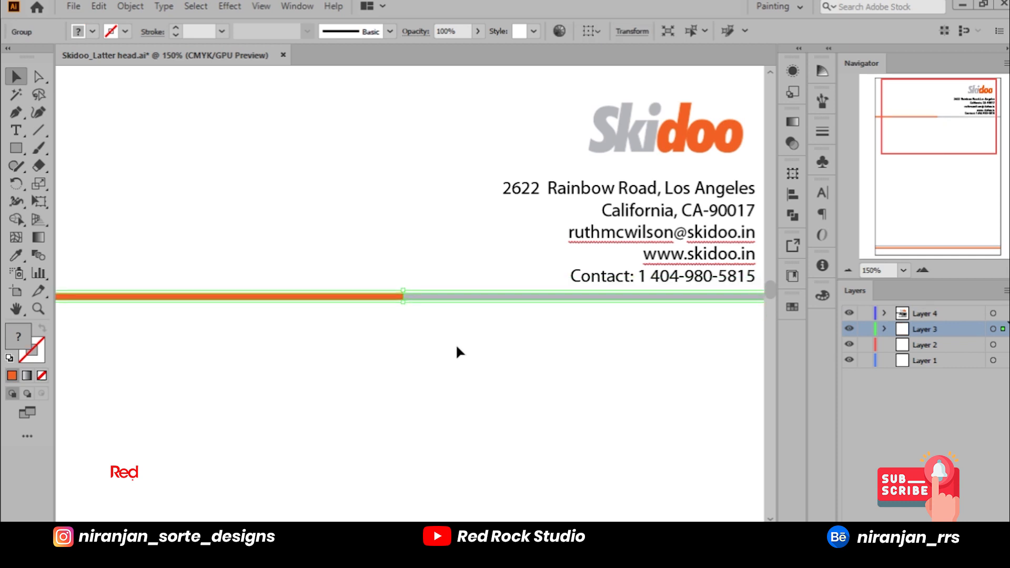
{"action": "key", "text": "Down"}
{"action": "key", "text": "Down"}
{"action": "key", "text": "Down"}
{"action": "key", "text": "Down"}
{"action": "key", "text": "Down"}
{"action": "key", "text": "ctrl+0"}
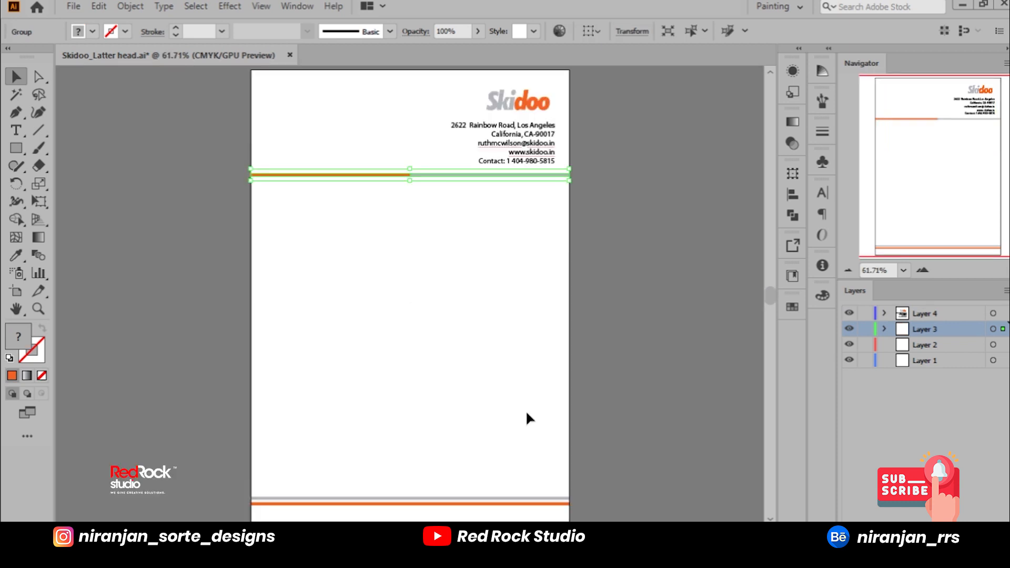
{"action": "left_click", "coordinate": [608, 352]}
{"action": "scroll", "coordinate": [535, 87], "scroll_direction": "up", "scroll_amount": 4}
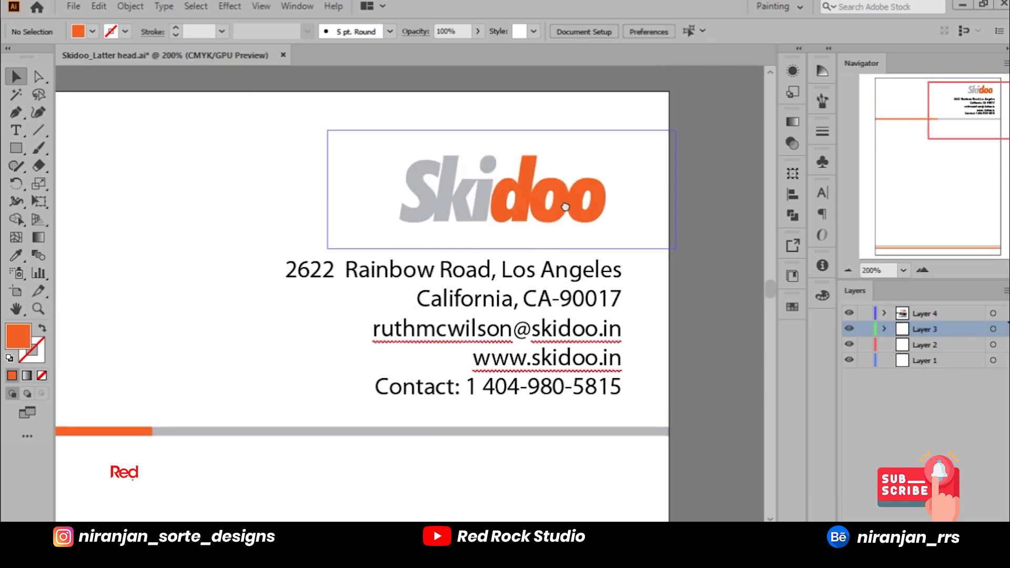